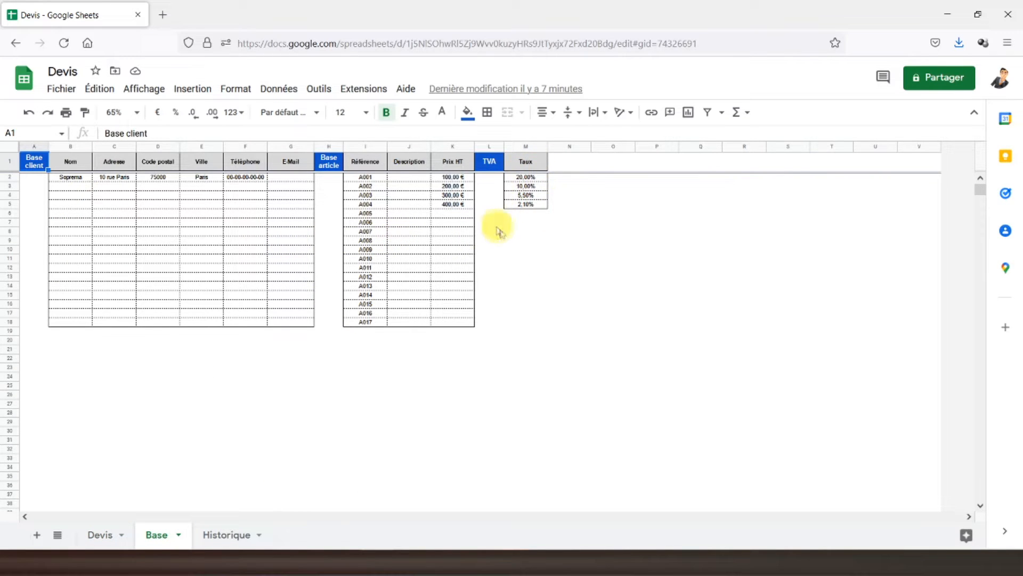
Look over the Historique and Devis sheets of the finished quote workbook
click(221, 535)
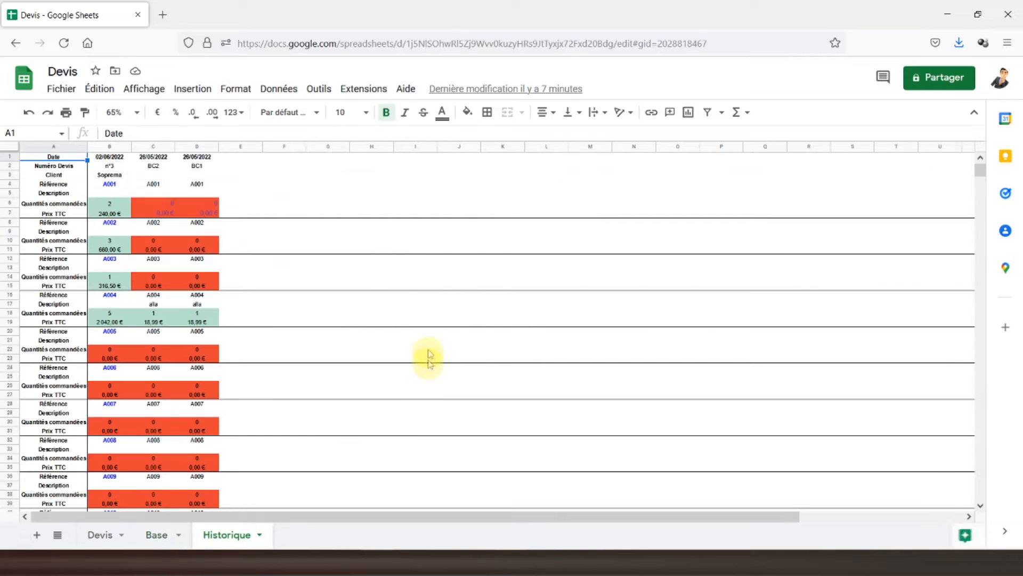
click(101, 535)
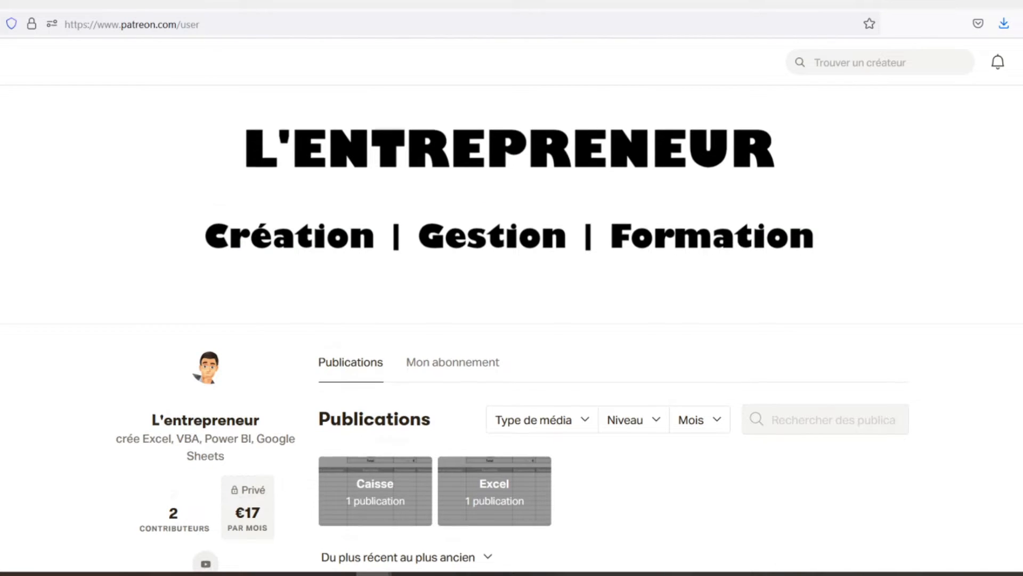
Switch to the creator's Patreon page and examine its publications, including the Feuilles de caisse post and its attached file
scroll(512, 320, down, 3)
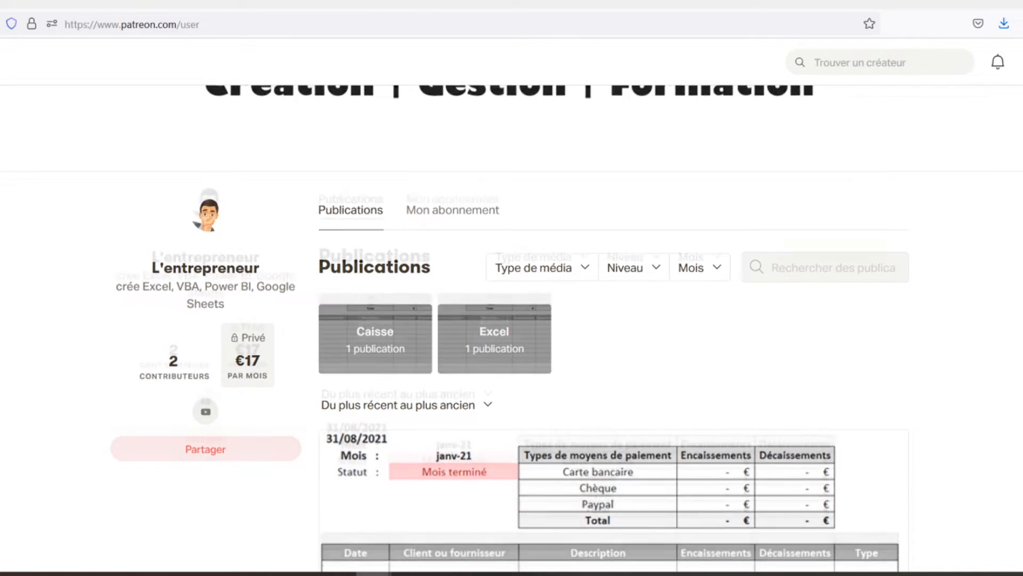
scroll(511, 320, down, 3)
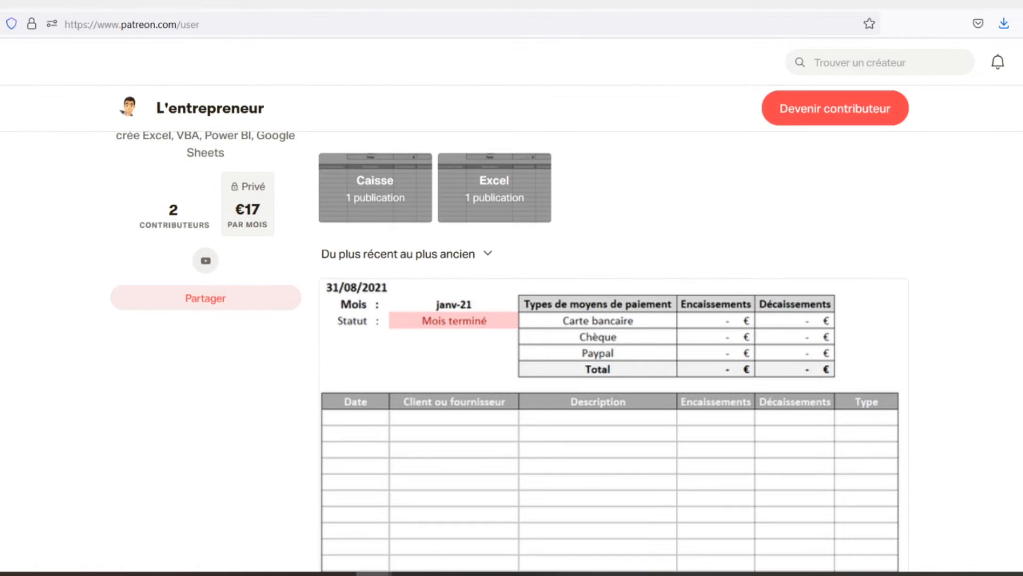
scroll(512, 320, down, 2)
scroll(512, 320, down, 2)
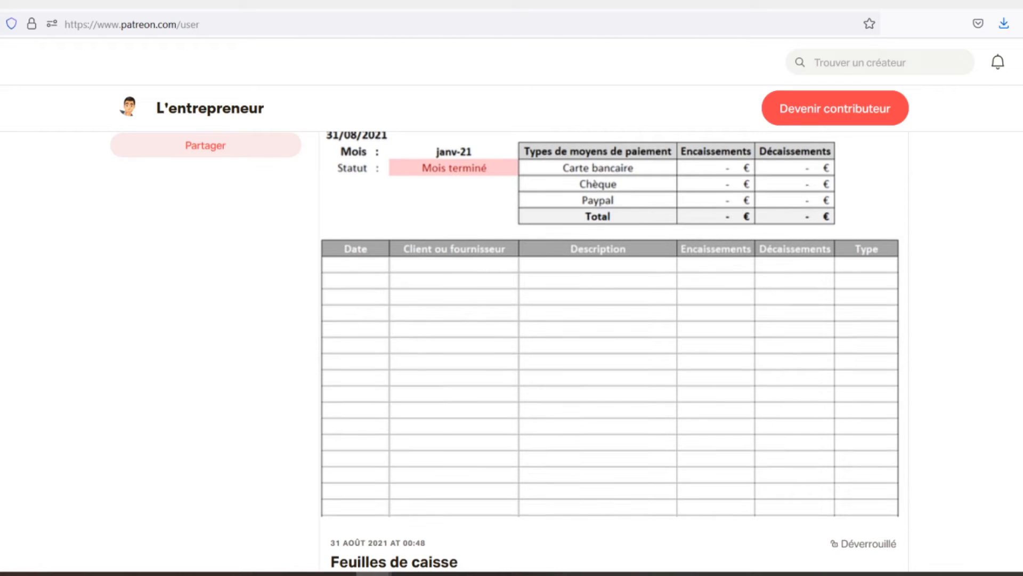
scroll(512, 320, down, 2)
scroll(512, 320, down, 2)
scroll(511, 320, down, 2)
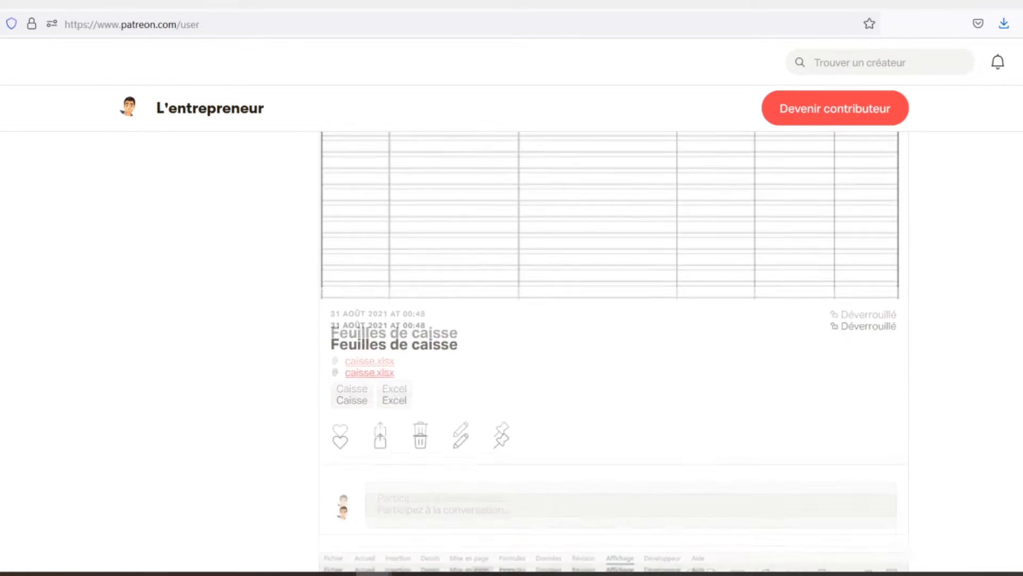
scroll(512, 320, down, 2)
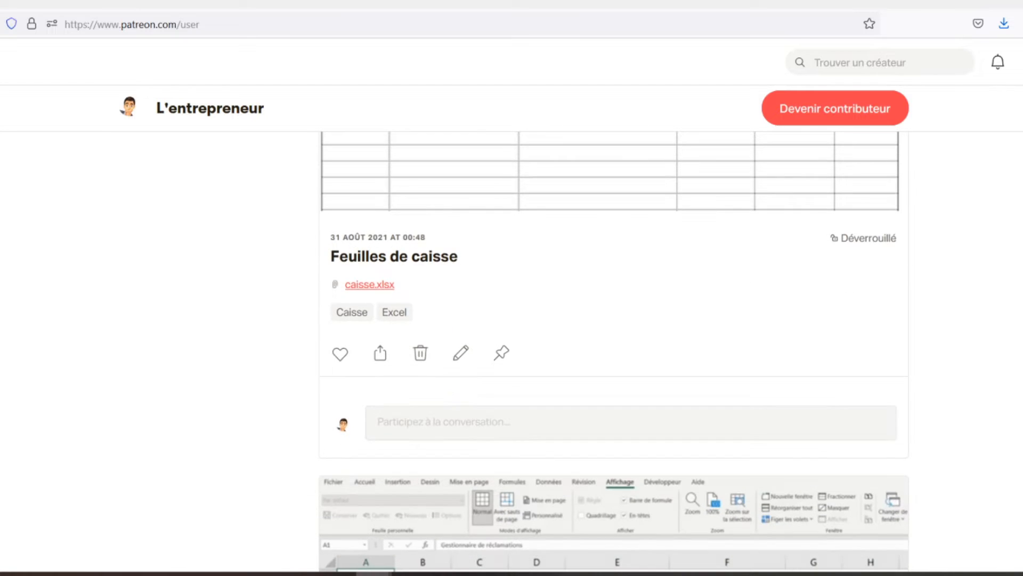
scroll(512, 319, down, 4)
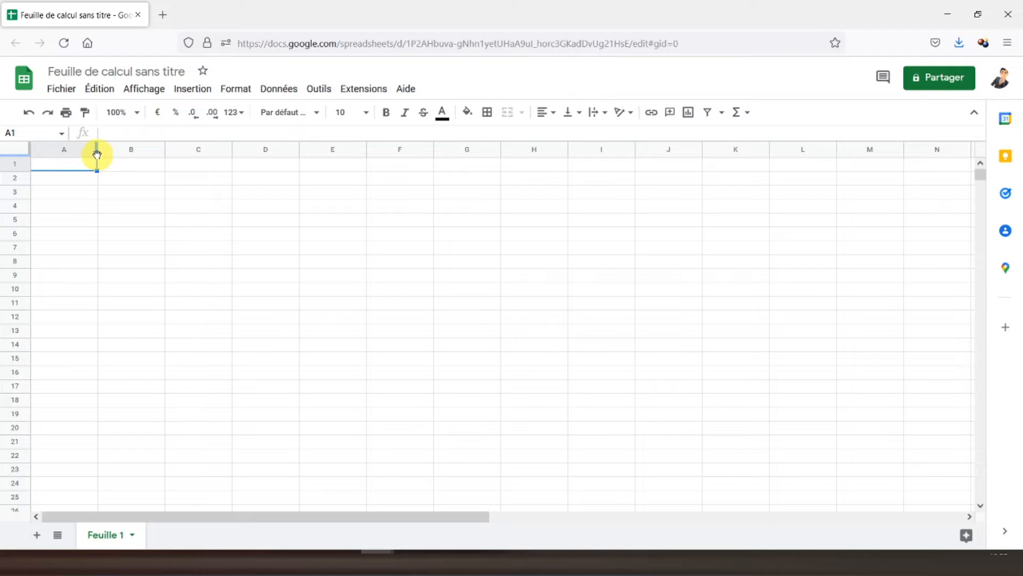
Narrow column A in the blank spreadsheet and copy its format and width to column B
drag(94, 154, 55, 162)
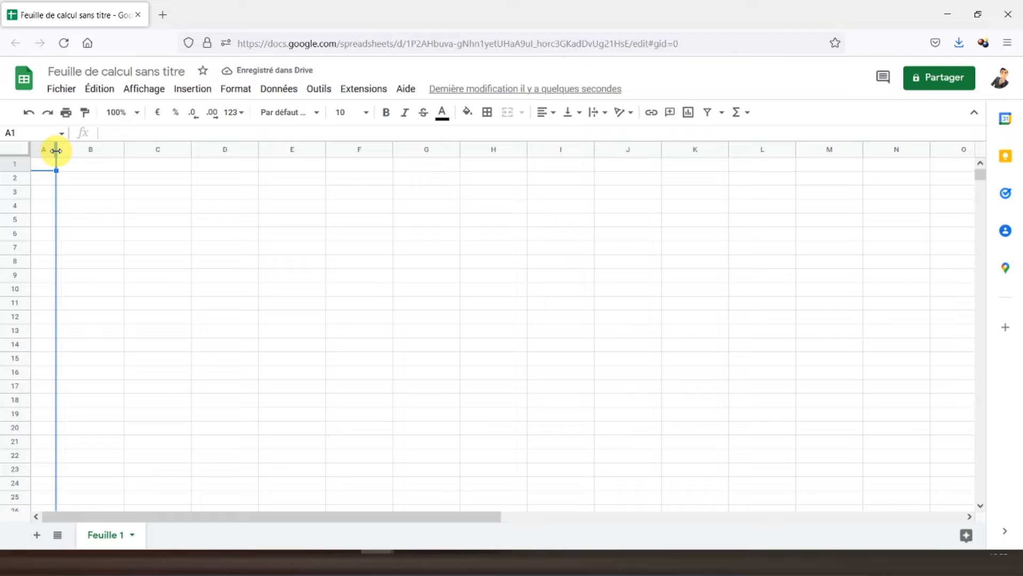
click(39, 152)
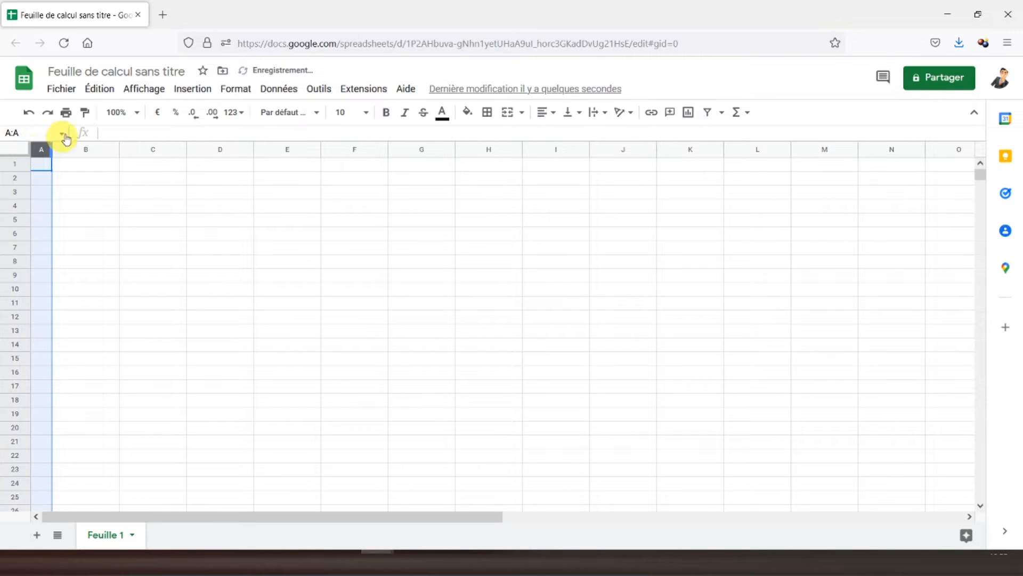
click(85, 112)
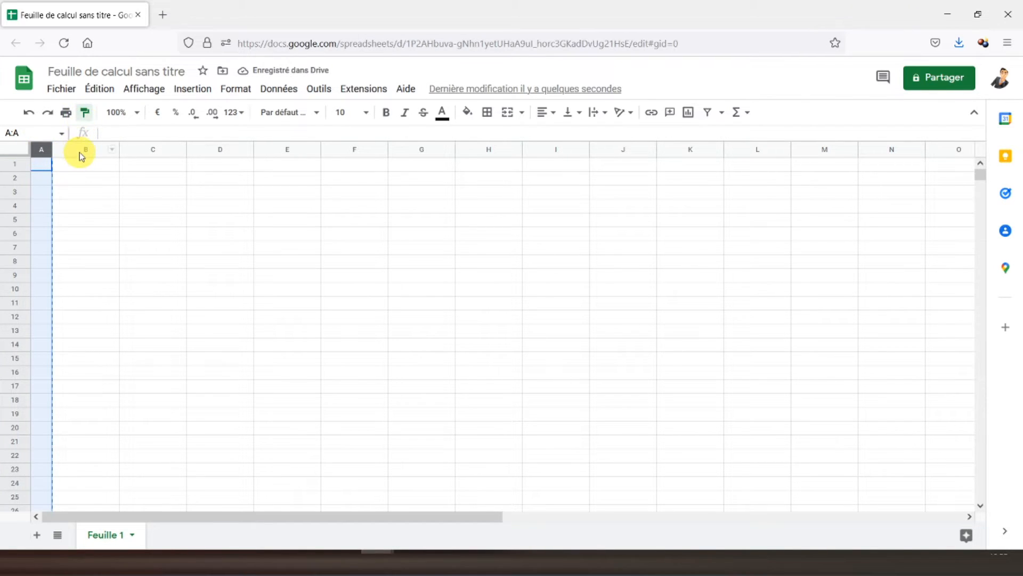
click(81, 155)
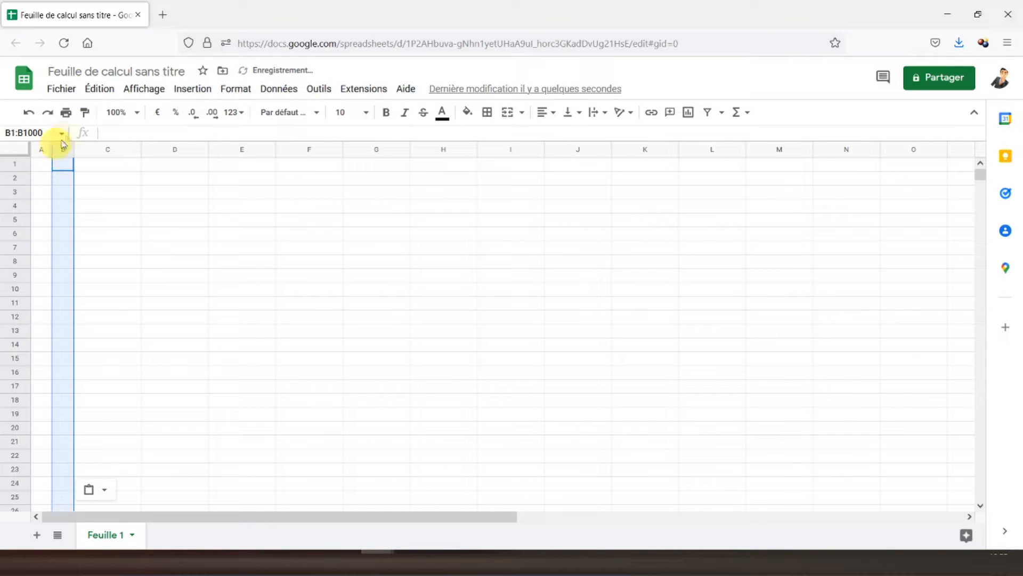
Copy the narrow width of column B to column K by painting the whole column's format
click(85, 114)
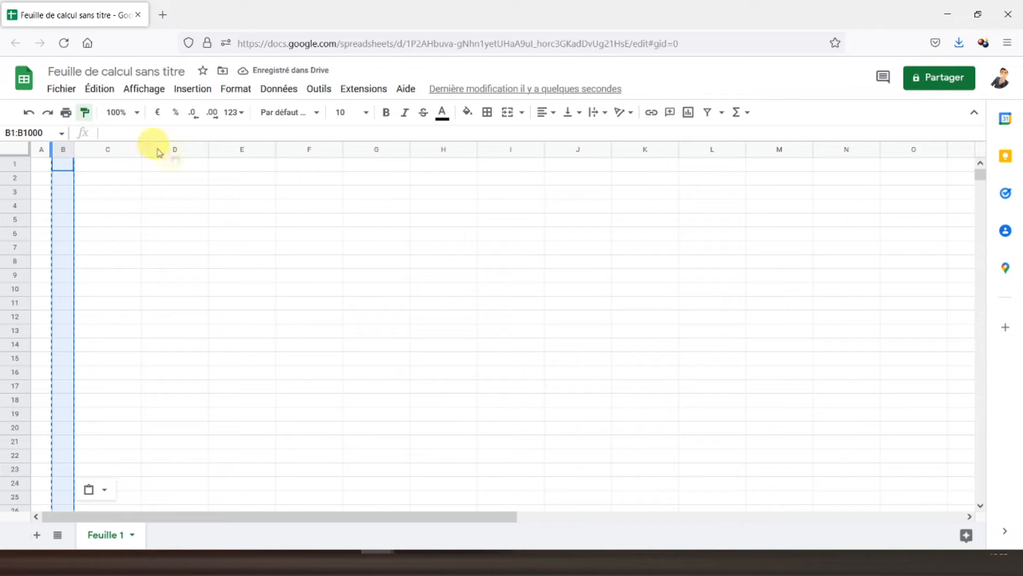
click(645, 152)
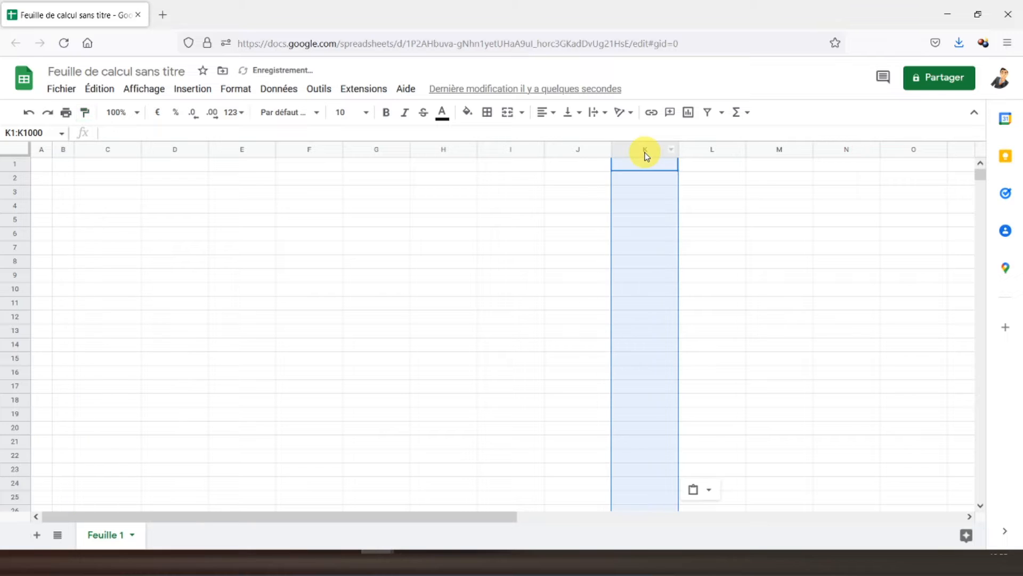
click(62, 150)
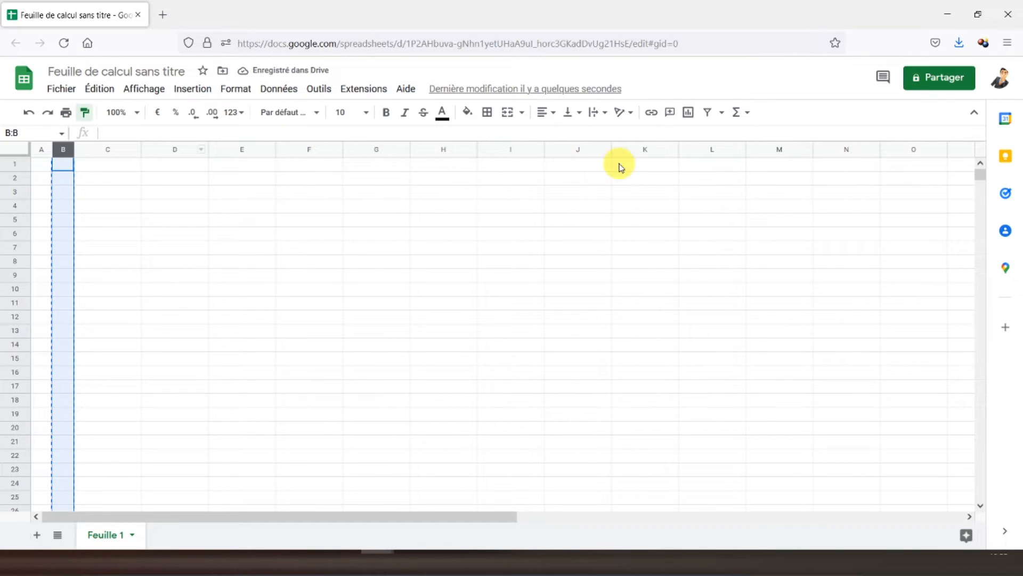
click(634, 154)
Copy the narrow width of column K to column L by painting the whole column's format
click(85, 113)
click(667, 154)
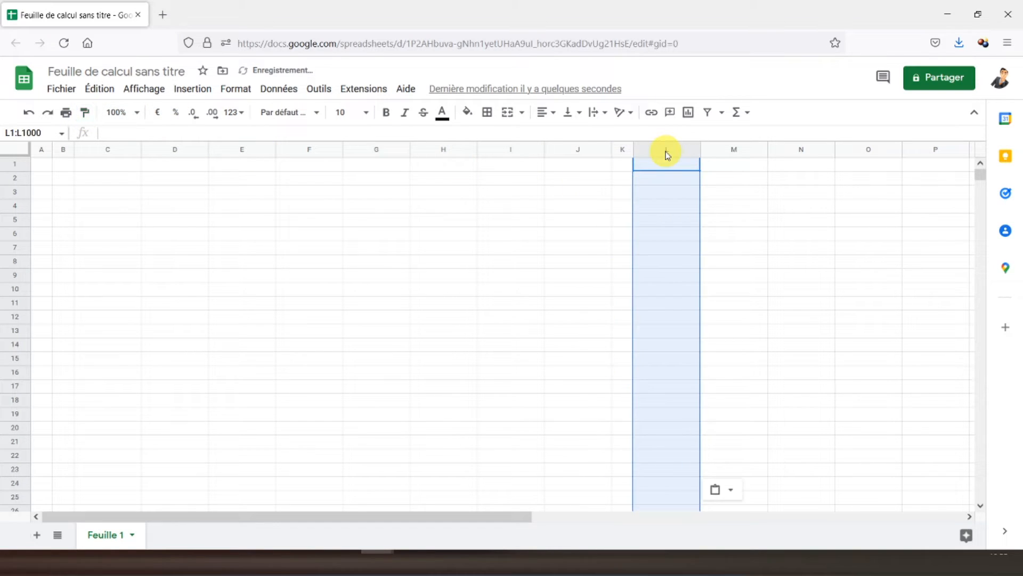
click(622, 151)
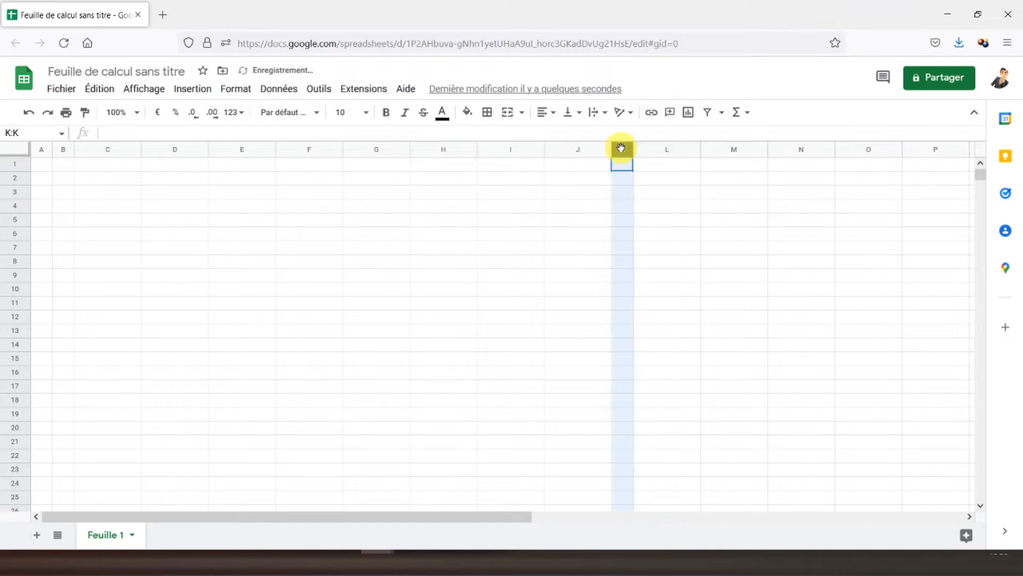
click(84, 113)
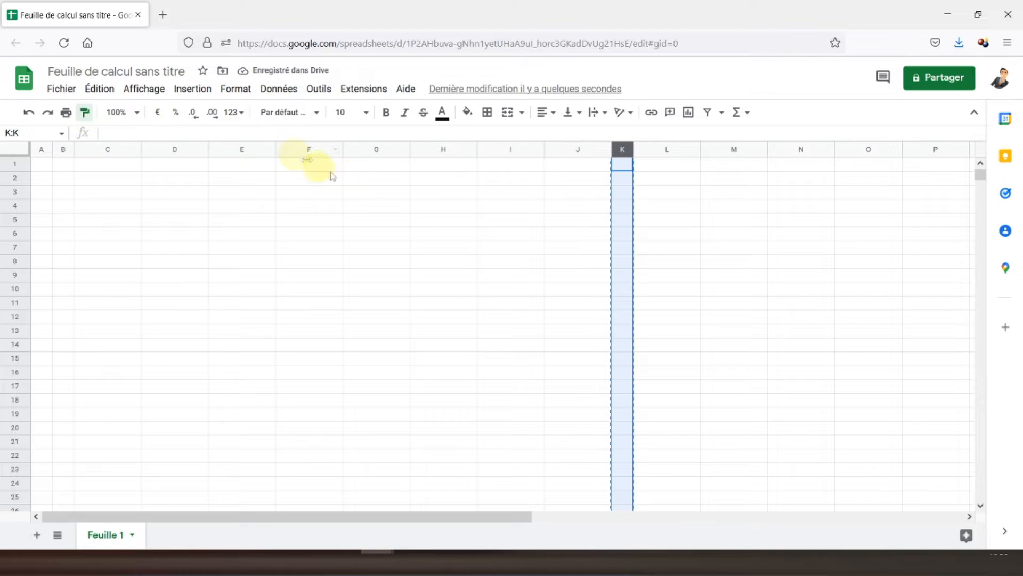
click(657, 151)
click(227, 232)
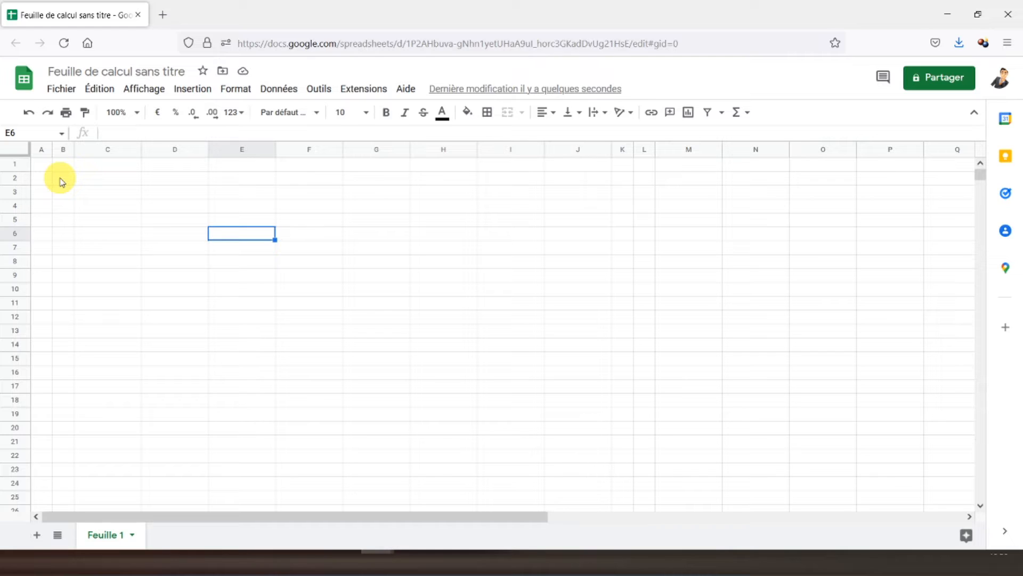
Put an outer border around the range B2:K49 to frame the quote page
click(62, 180)
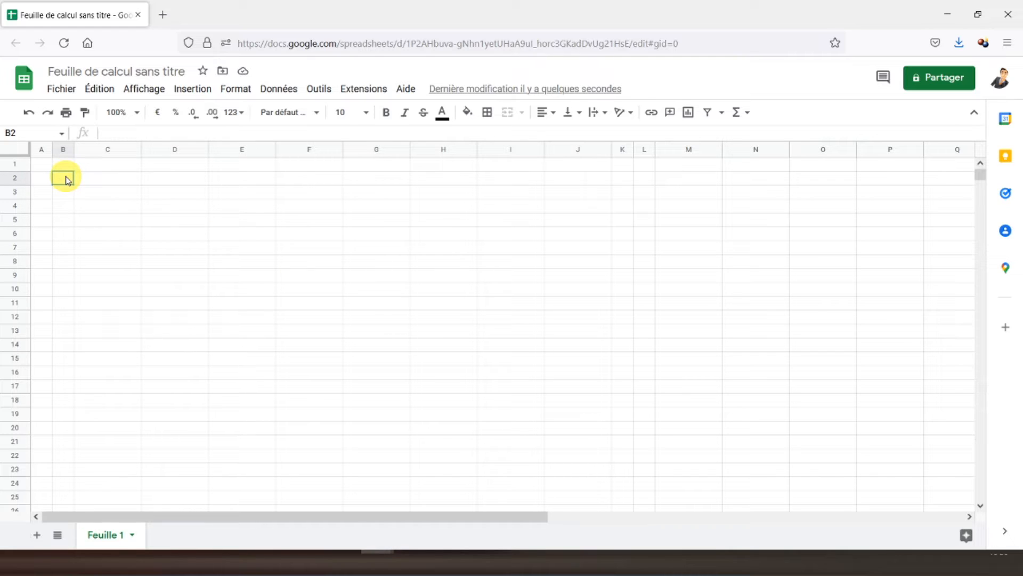
drag(67, 180, 629, 388)
scroll(630, 388, up, 8)
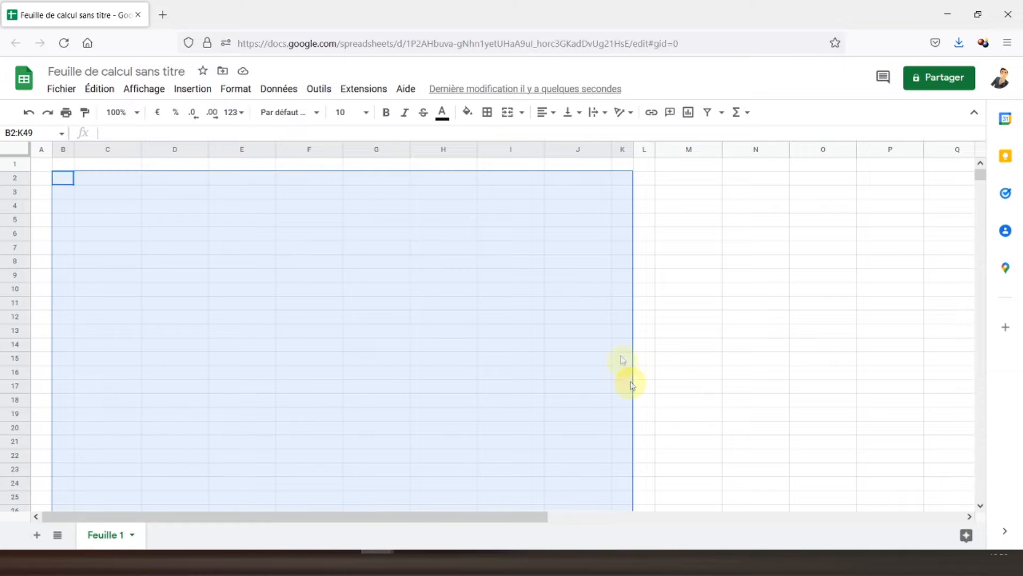
click(488, 113)
click(564, 139)
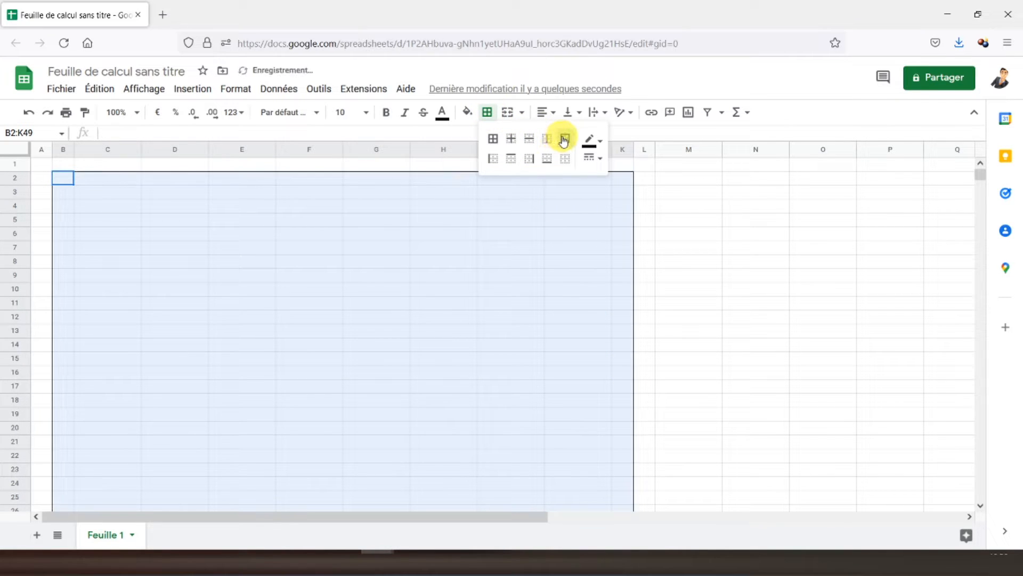
Reduce the sheet zoom to 75% and check how the bordered frame fits on screen
click(138, 119)
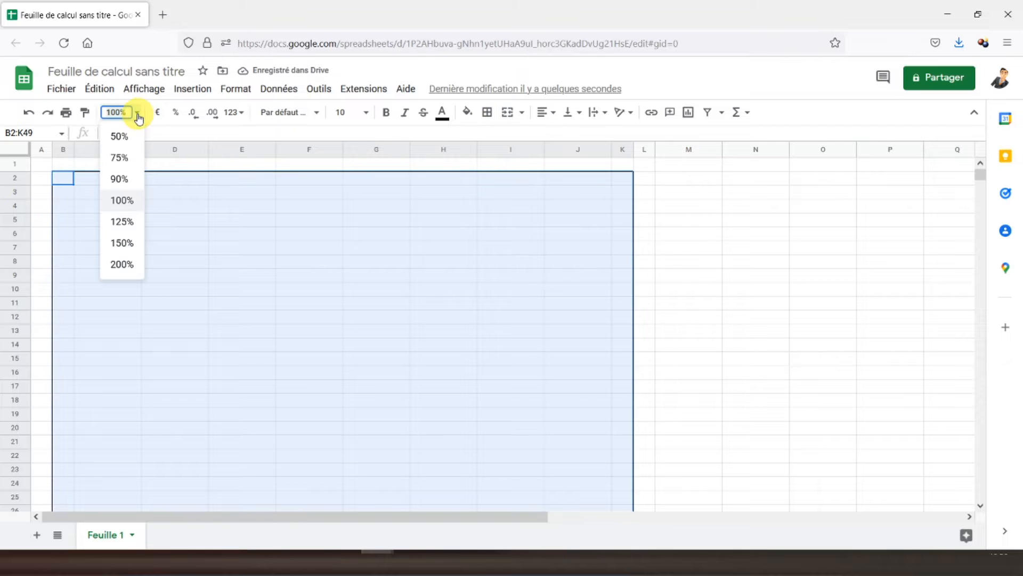
click(126, 183)
scroll(114, 238, down, 5)
scroll(114, 251, up, 5)
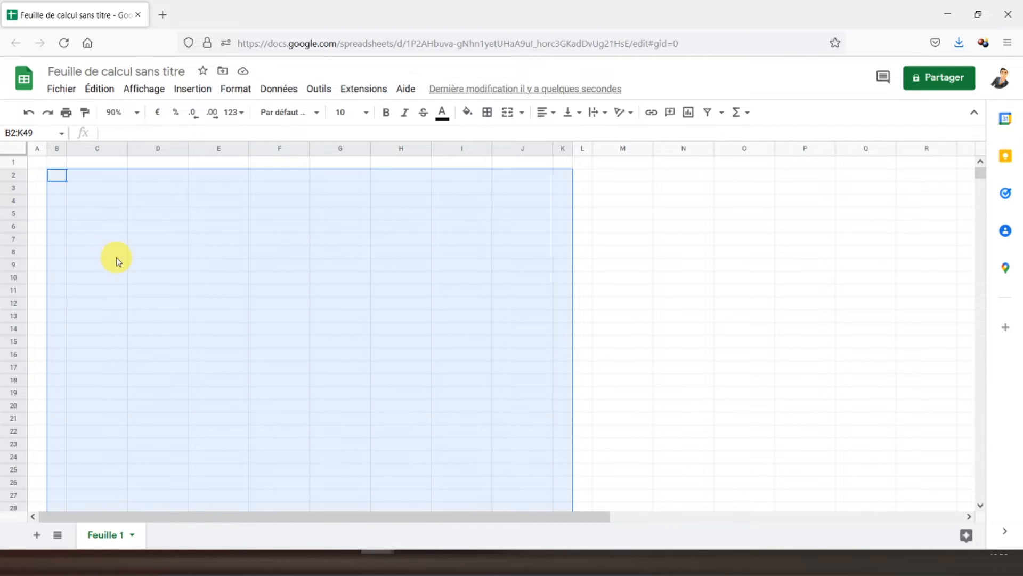
click(135, 113)
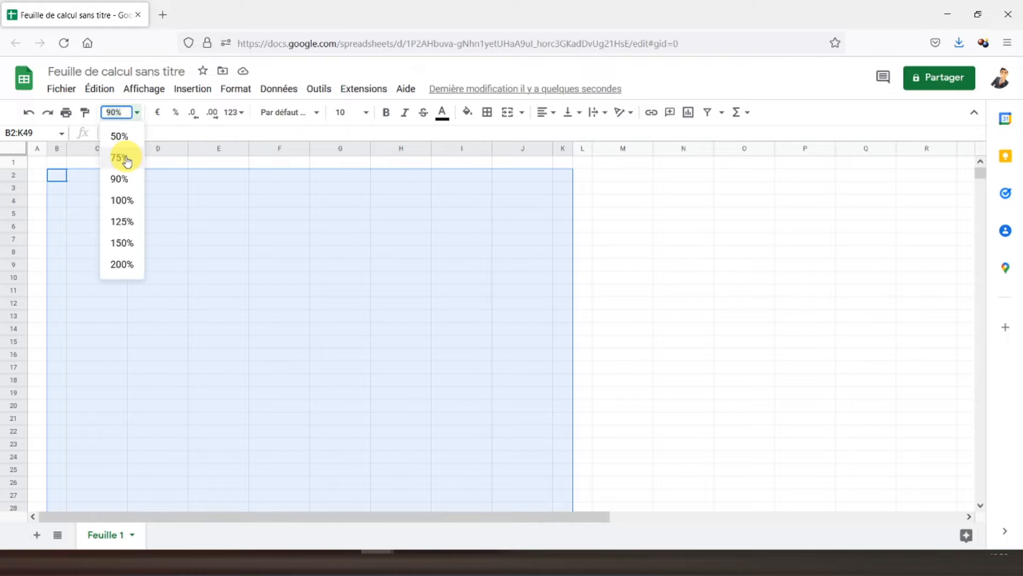
click(126, 157)
click(46, 169)
scroll(142, 229, down, 5)
scroll(132, 252, up, 5)
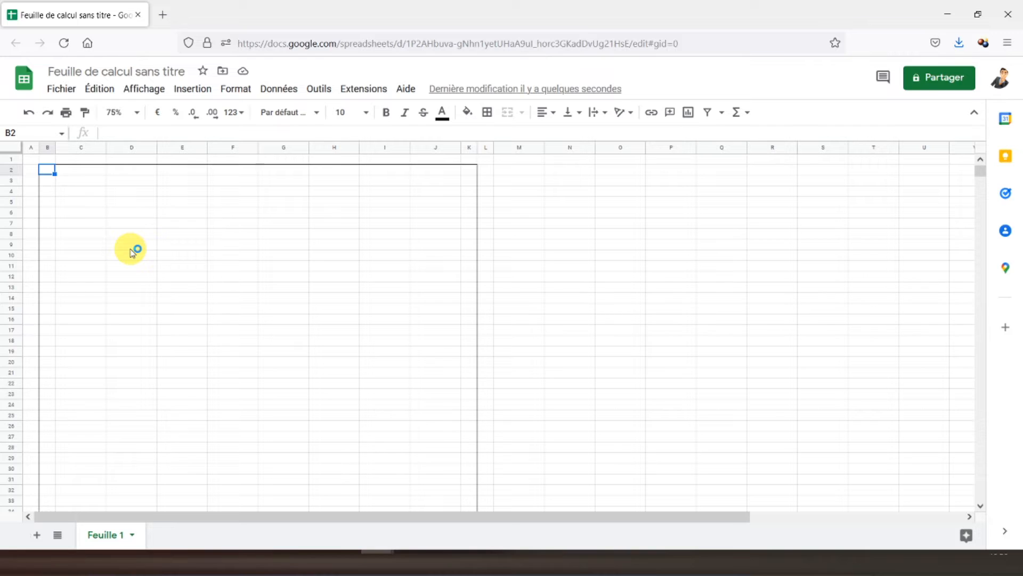
Enter LOGO in cell C3 and make it bold
click(90, 187)
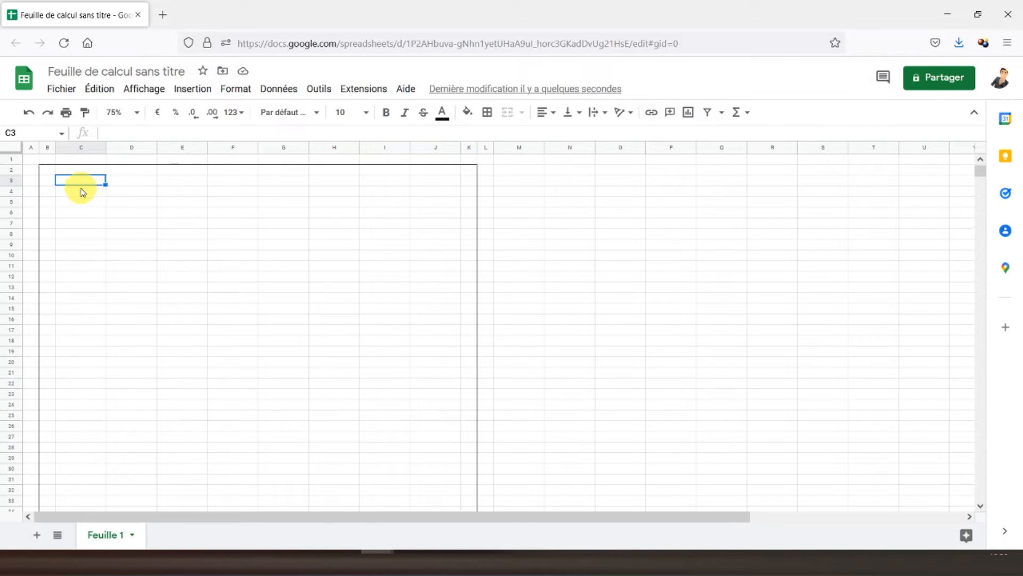
text(LOGO)
key(ctrl+Return)
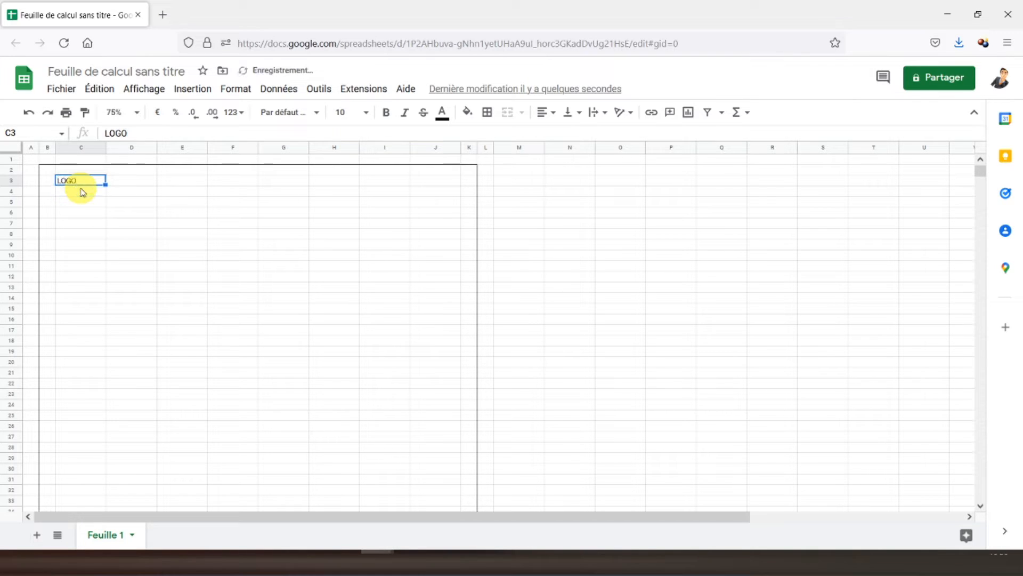
click(386, 112)
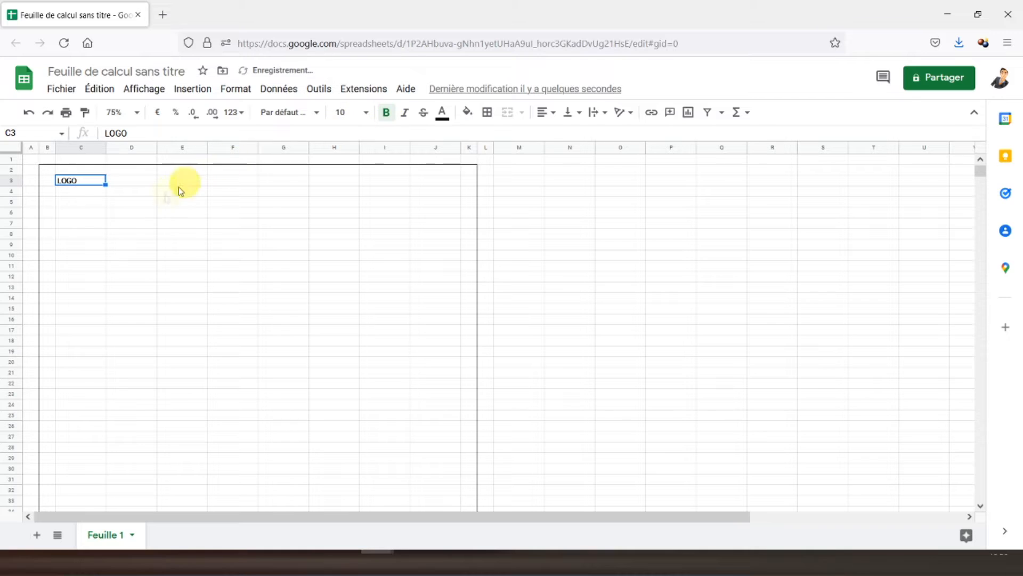
Enter Devis in cell F3, align it right and make it bold
click(135, 187)
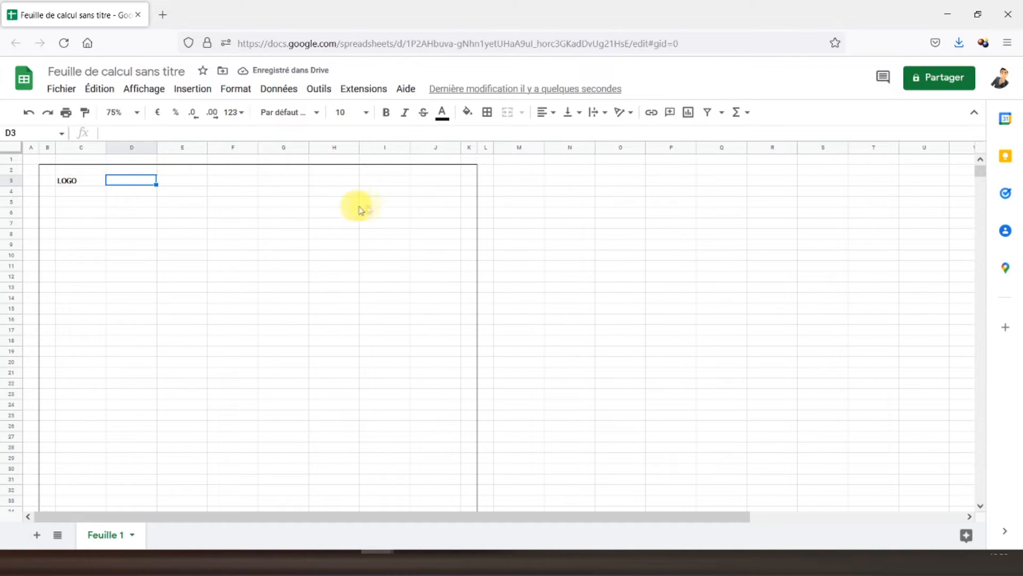
click(246, 187)
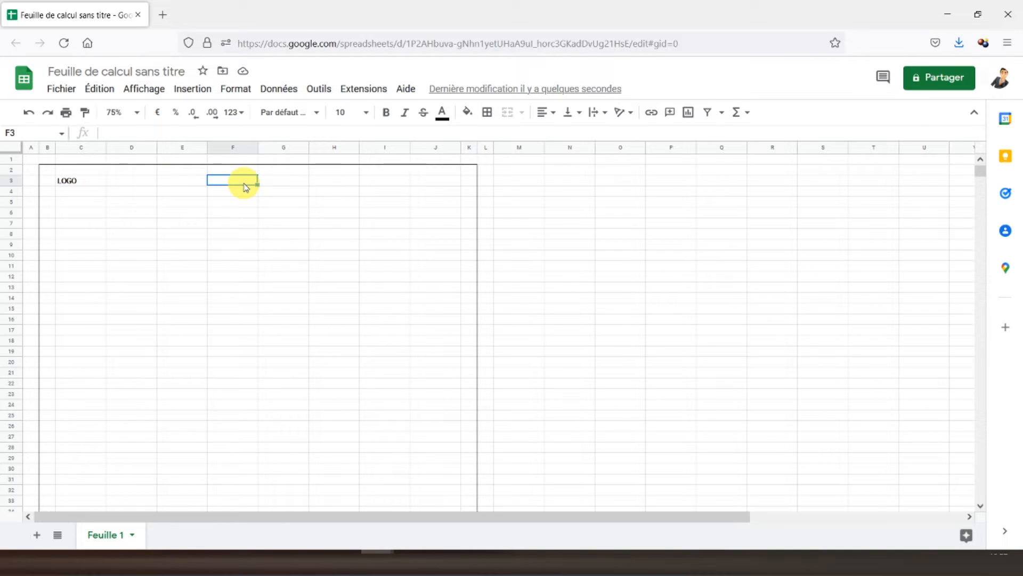
text(Dav)
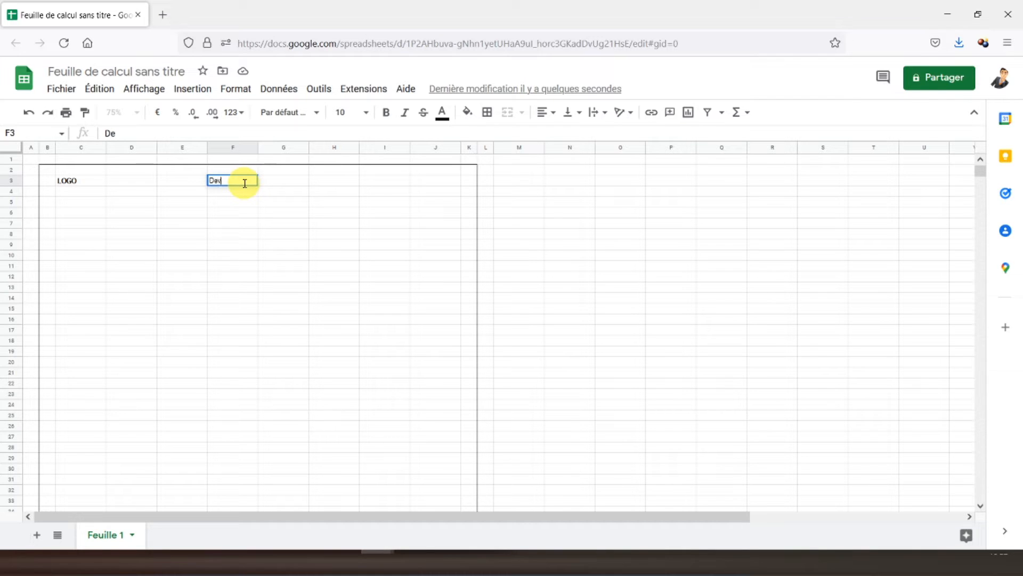
key(Return)
click(245, 187)
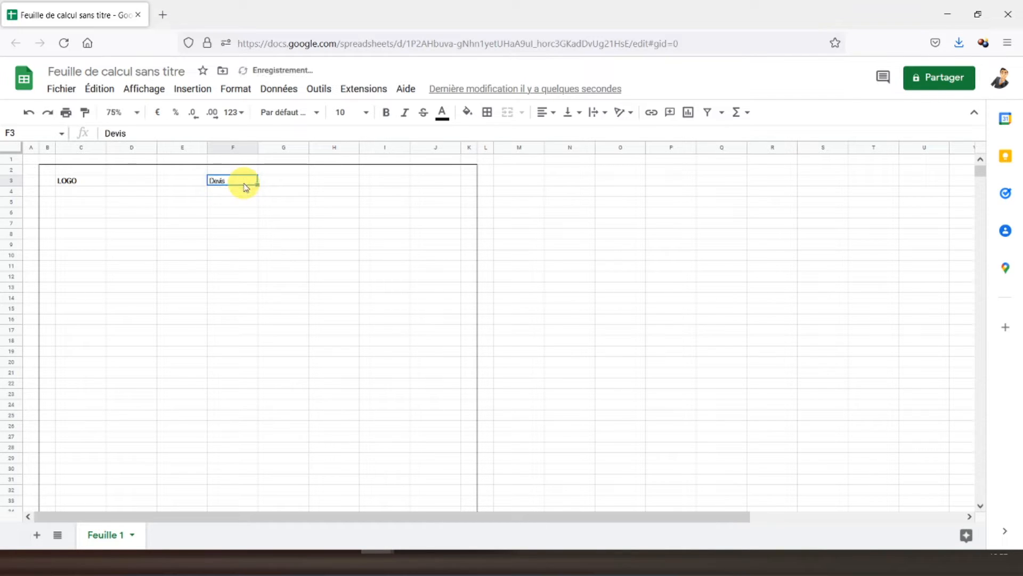
click(546, 112)
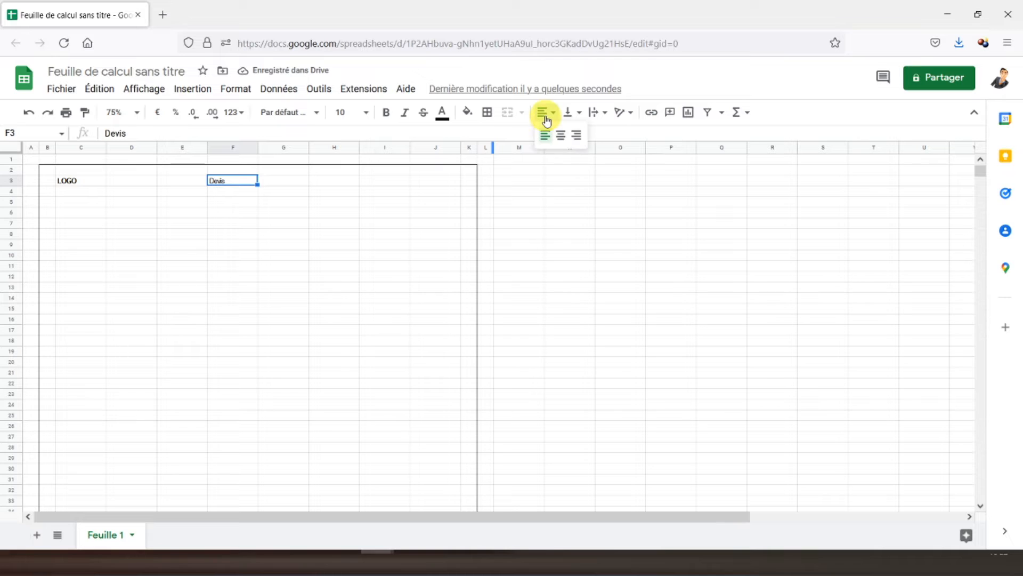
click(578, 135)
click(387, 112)
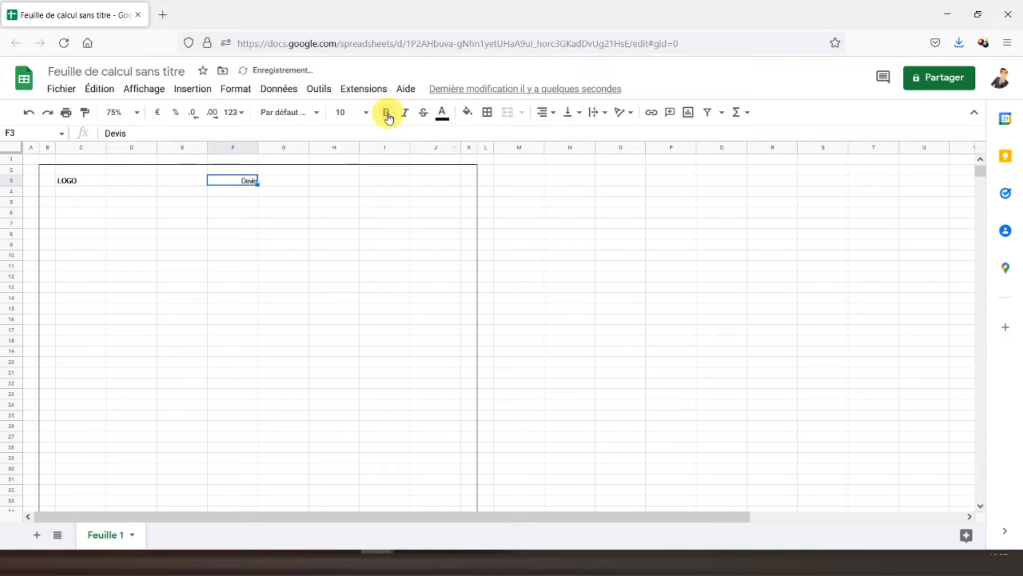
Enter "Date :" in cell F5, align it right and make it bold
click(283, 134)
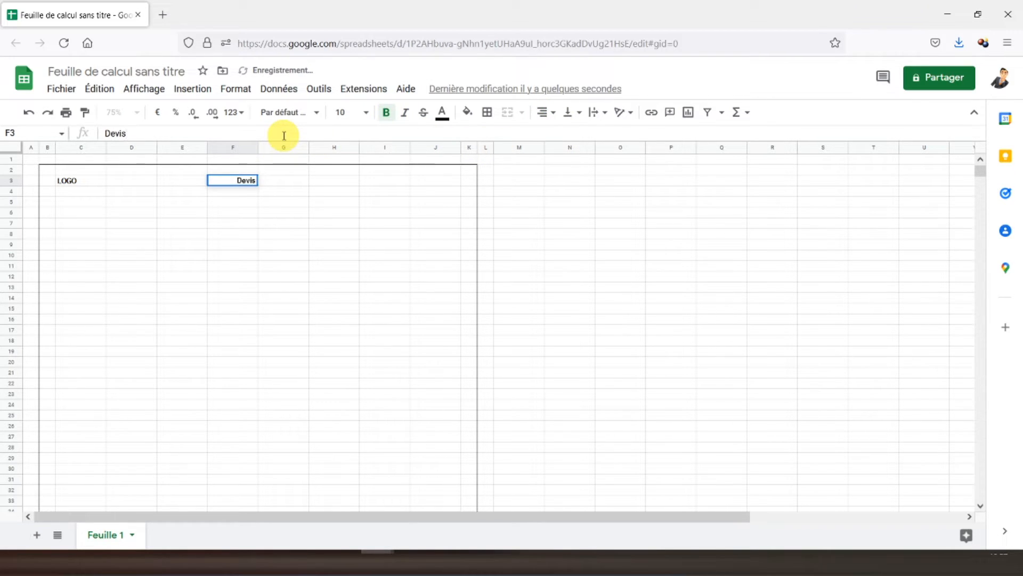
key(Return)
key(Up)
key(Right)
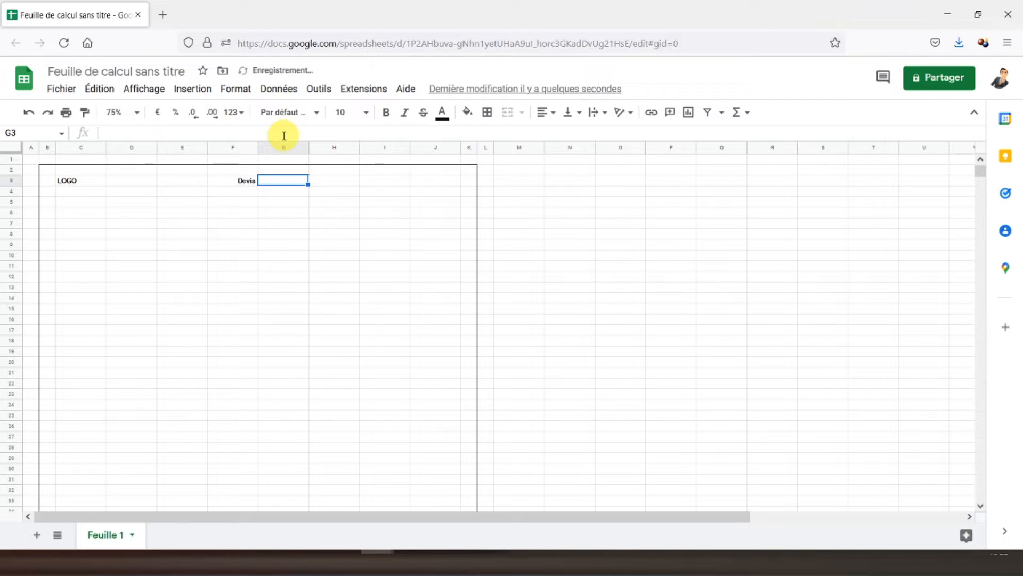
key(Left)
key(Down)
key(Down)
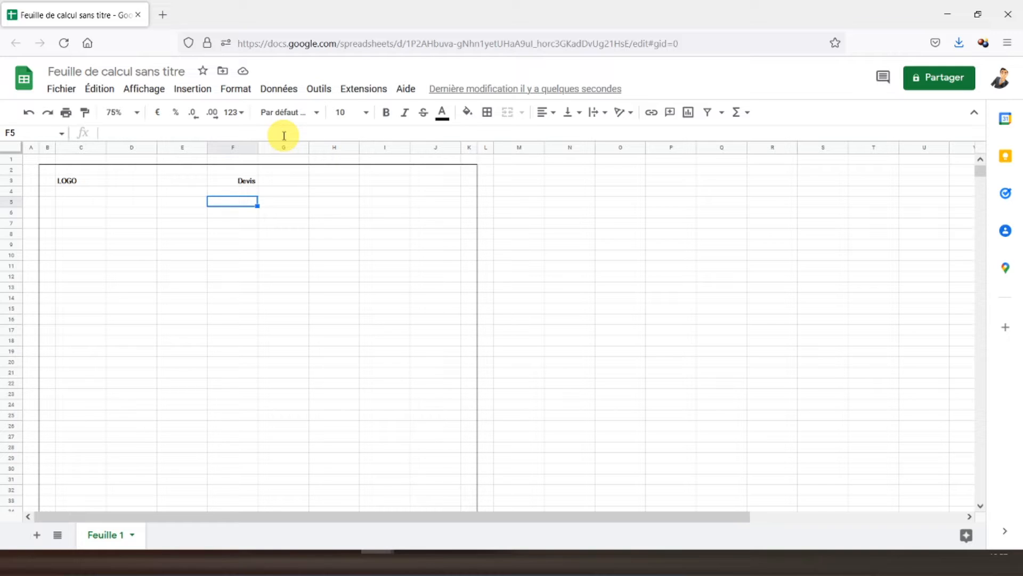
text(Date :)
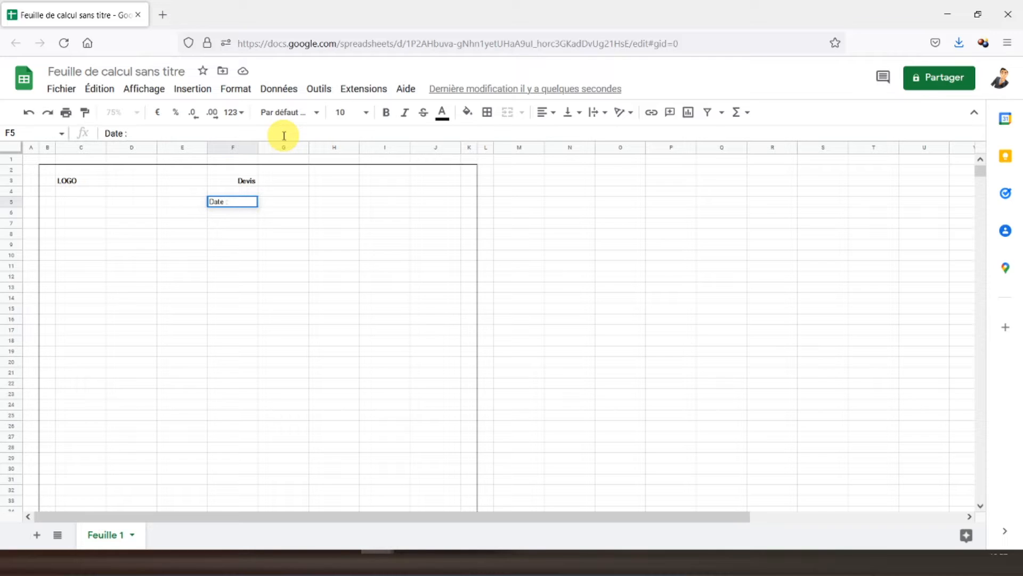
key(Return)
key(Up)
click(552, 113)
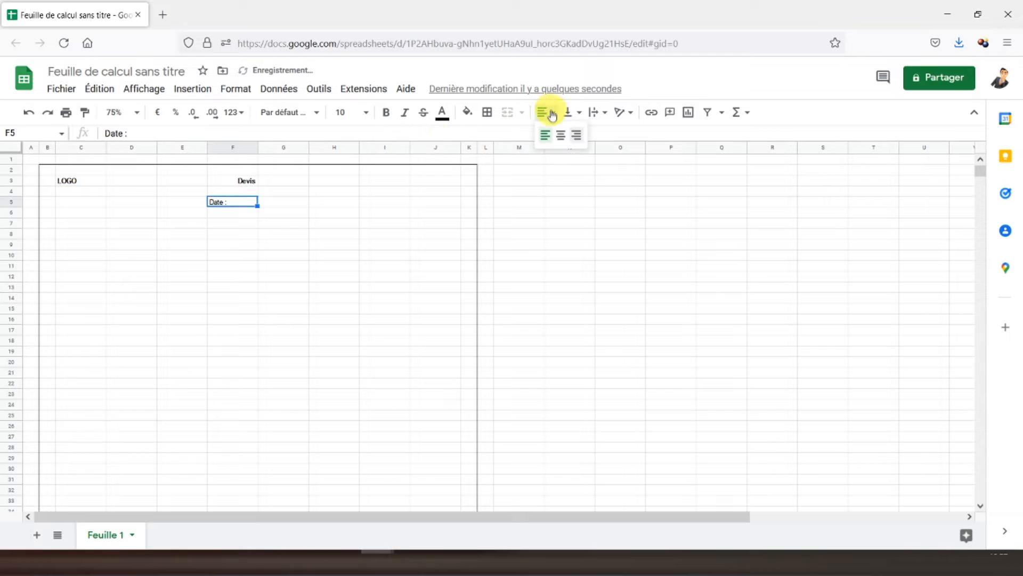
click(578, 133)
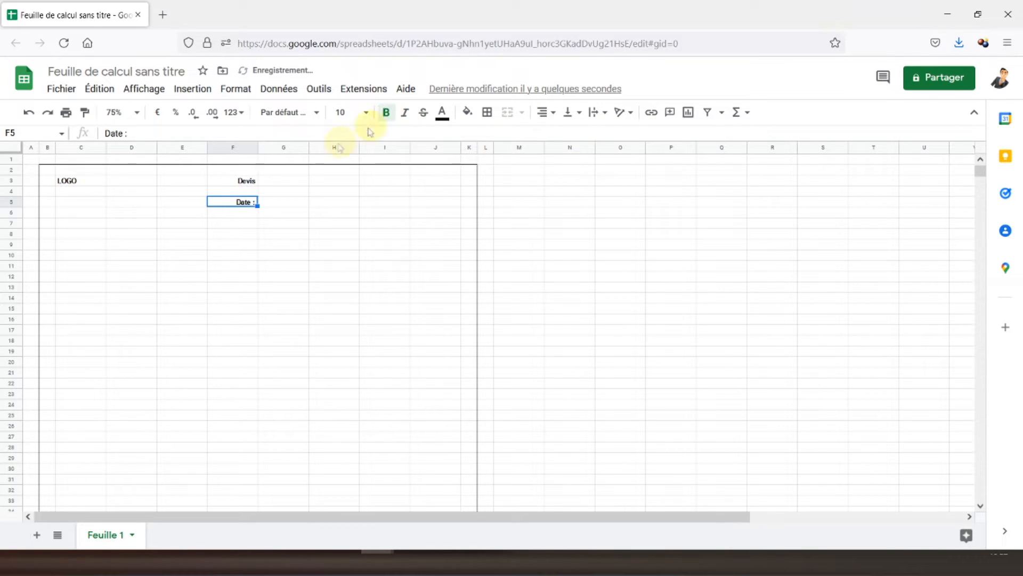
Enter VOTRE NOM OU RAISON SOCIALE in cell C7 and "Votre nom commercial" in C8
click(79, 225)
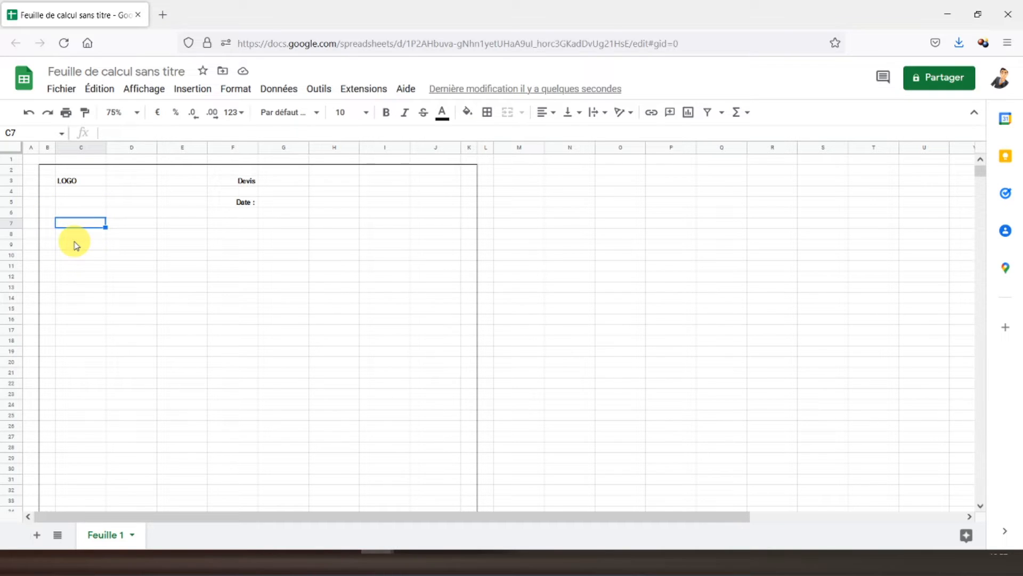
text(VOTRE NOM OU RAISON SOCIALE)
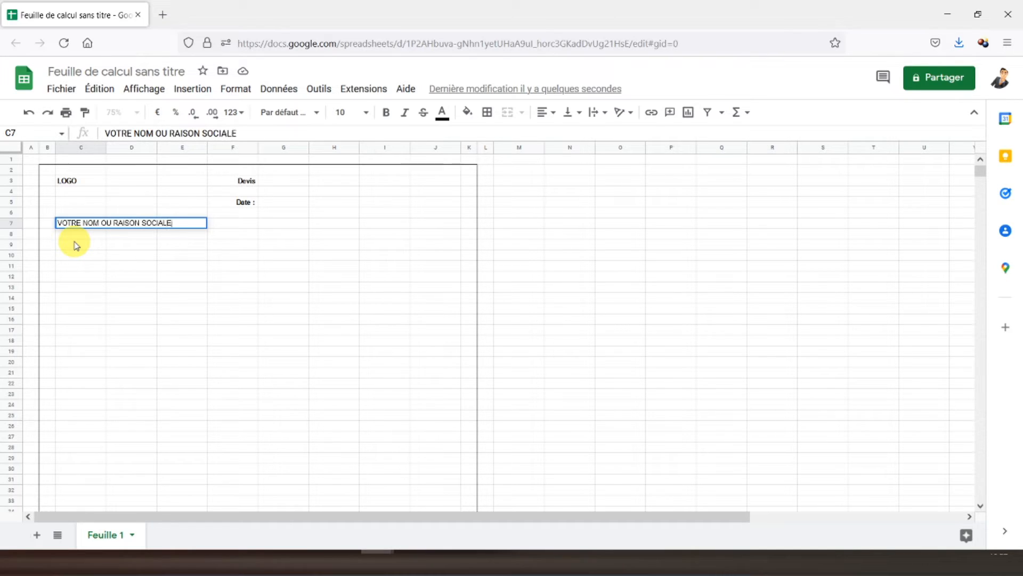
key(Return)
text(V)
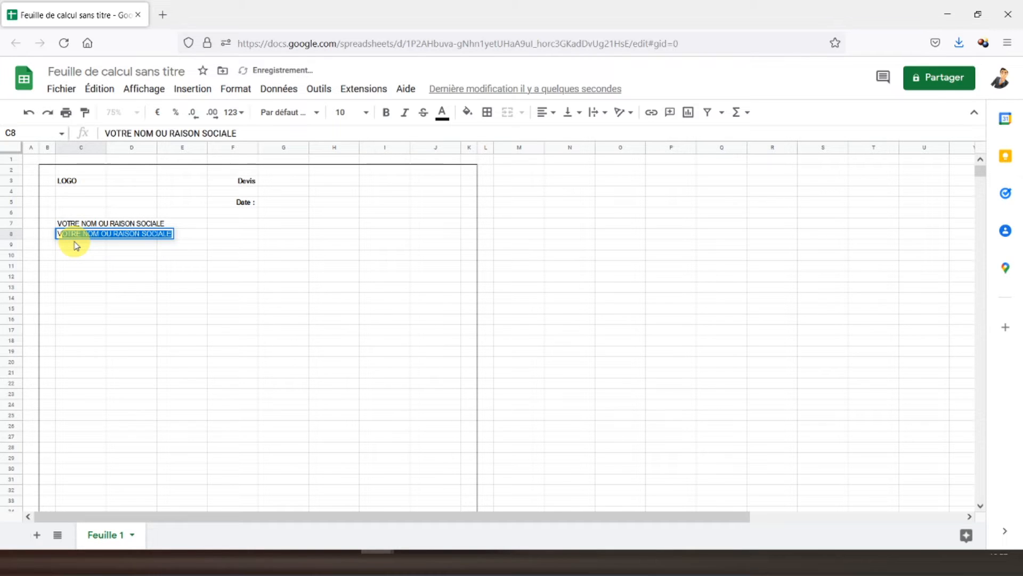
text(otre)
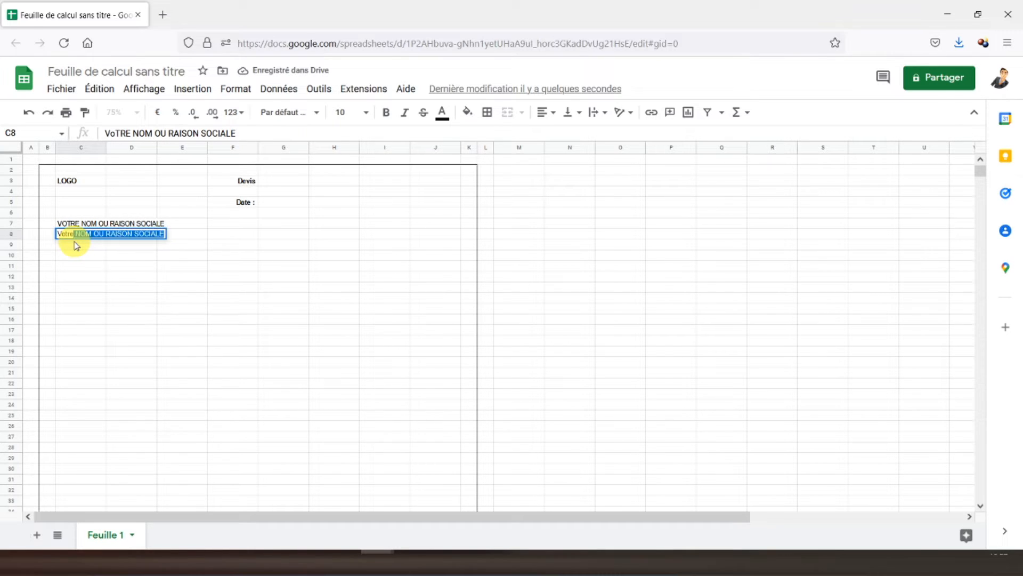
text( nom commercial)
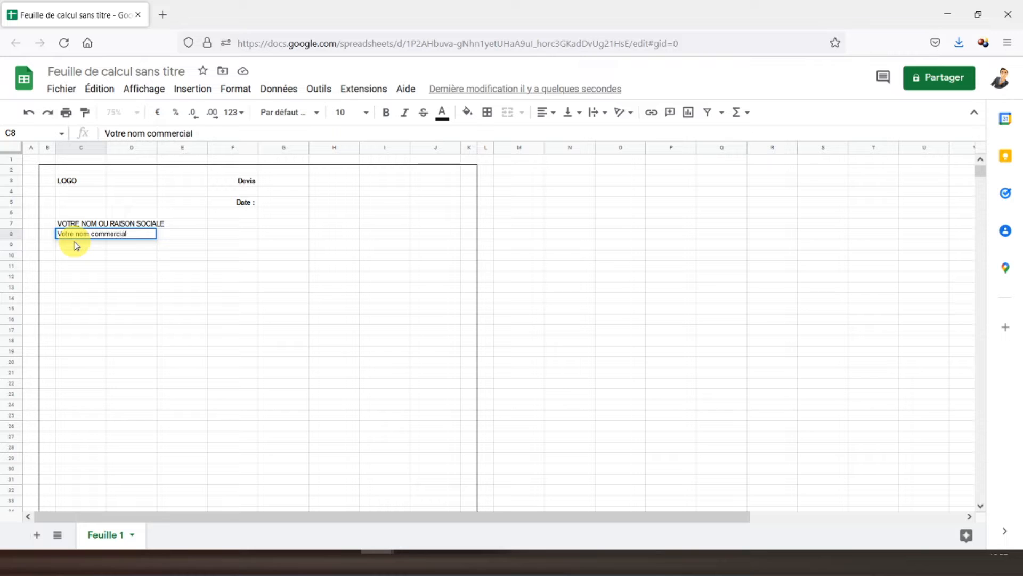
key(Return)
Add the labels "Adresse de votre entreprise" in C9 and "Code postal" in C10
text(Adresse)
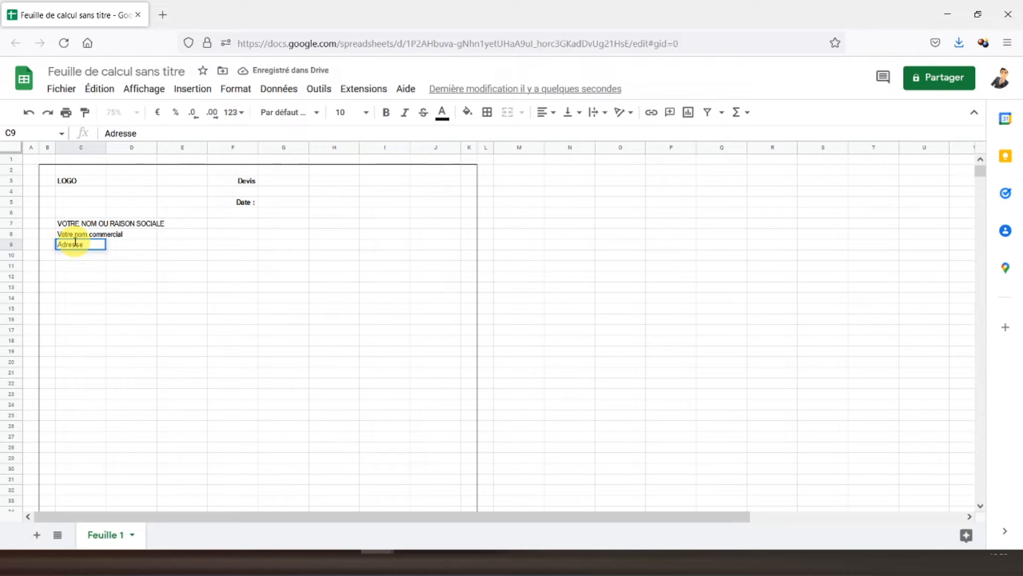
text( de votre entr)
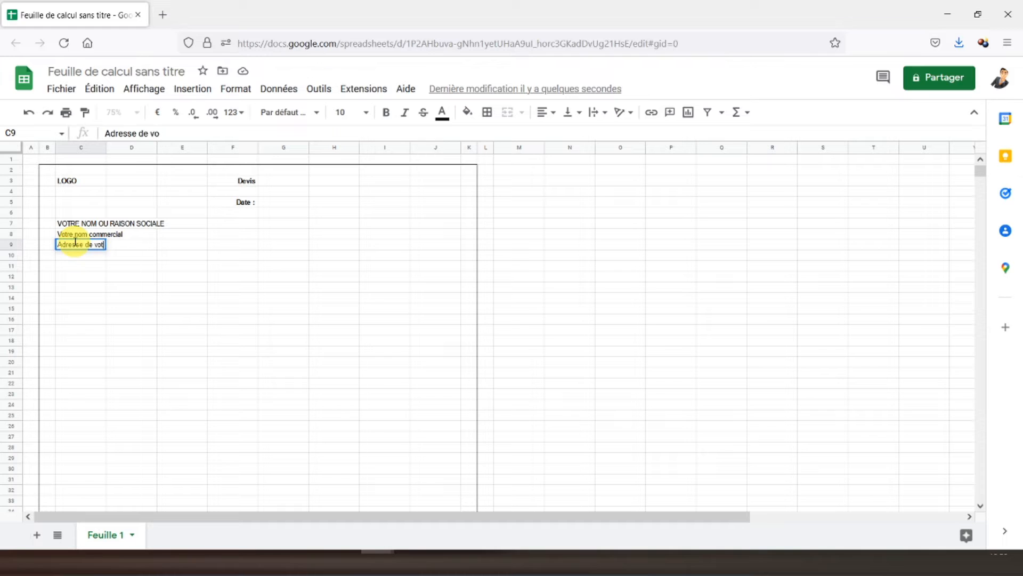
text(ise)
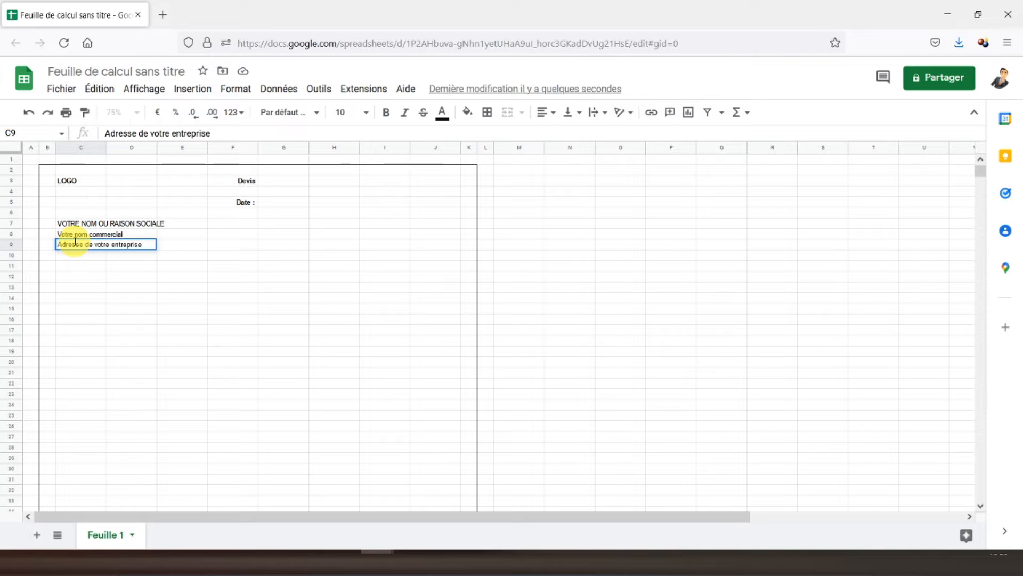
key(Return)
text(Code postal)
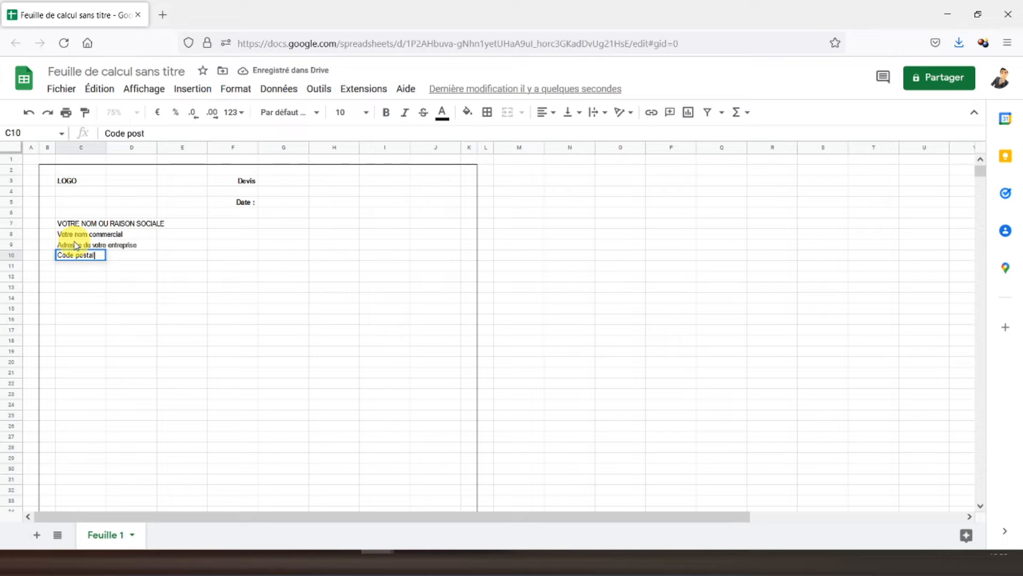
key(Return)
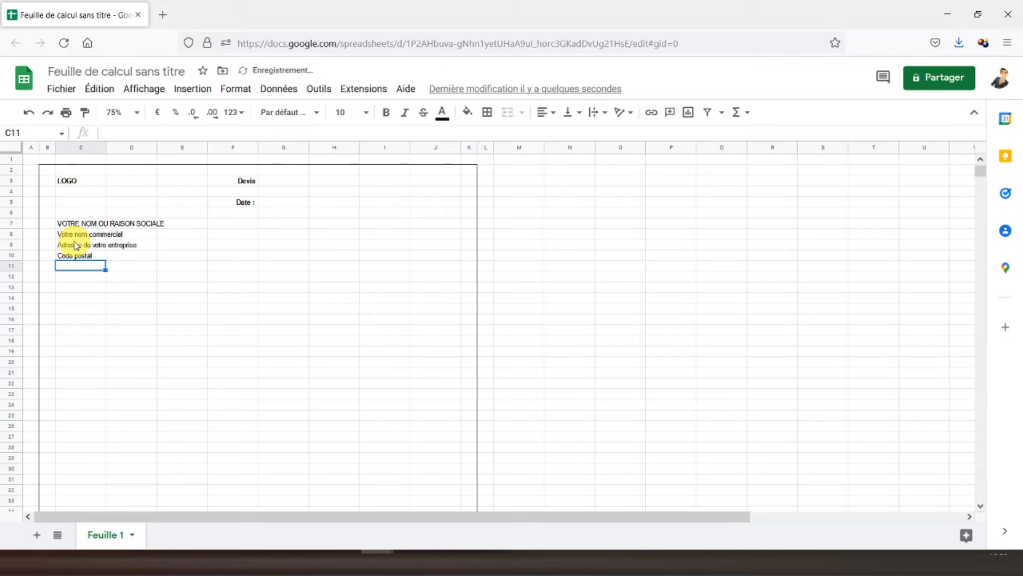
Complete the company block with "Téléphone :" in C11, "E-mail :" in C12 and "Siret :" in C13
text(Téléph)
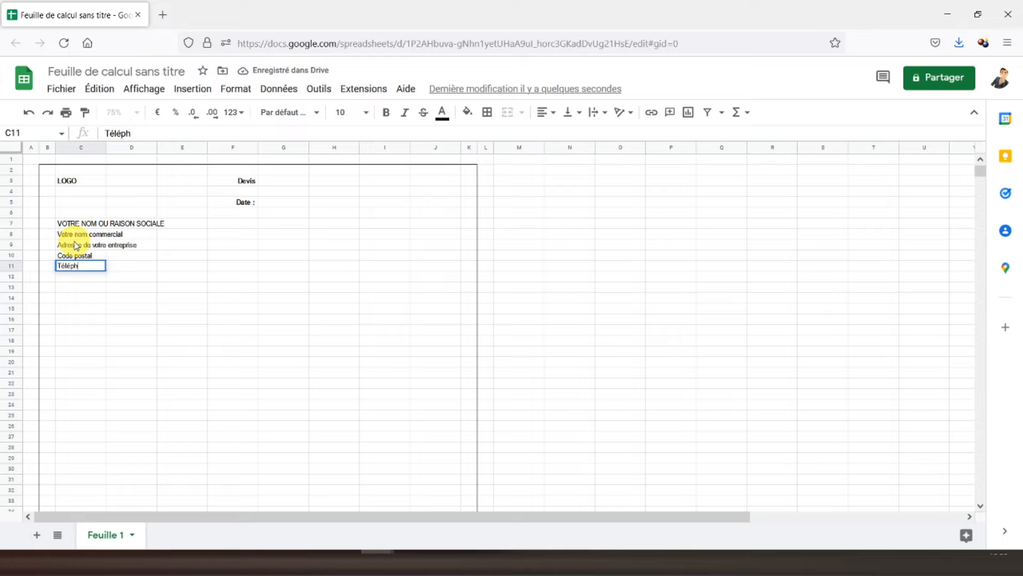
text(one :)
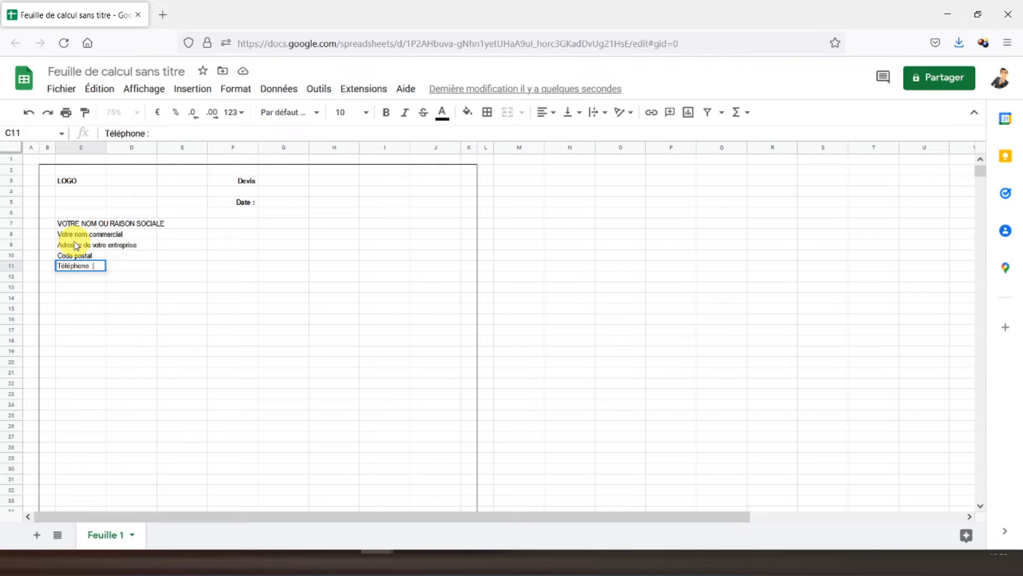
key(Return)
text(E)
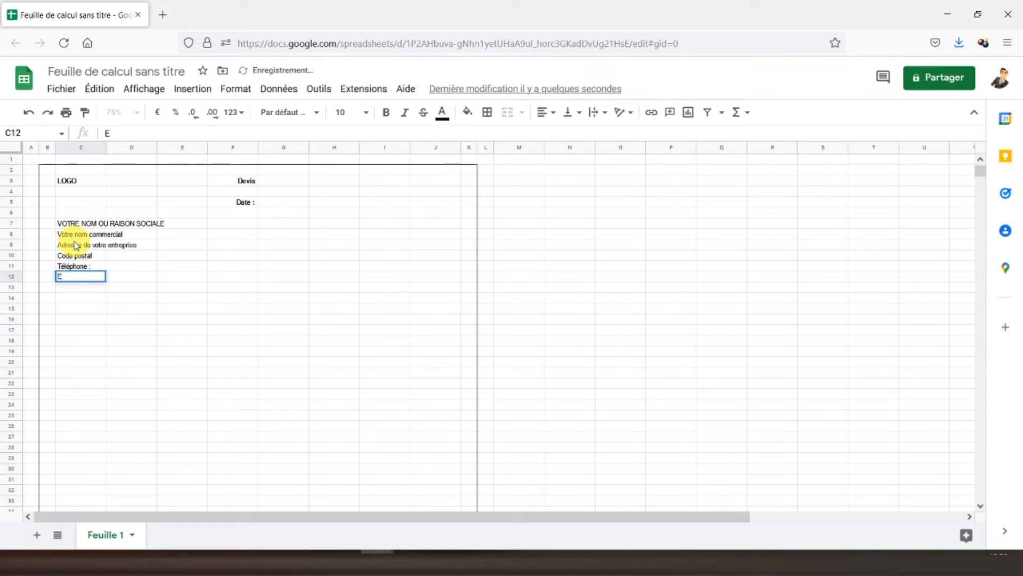
text(-mail :)
key(Return)
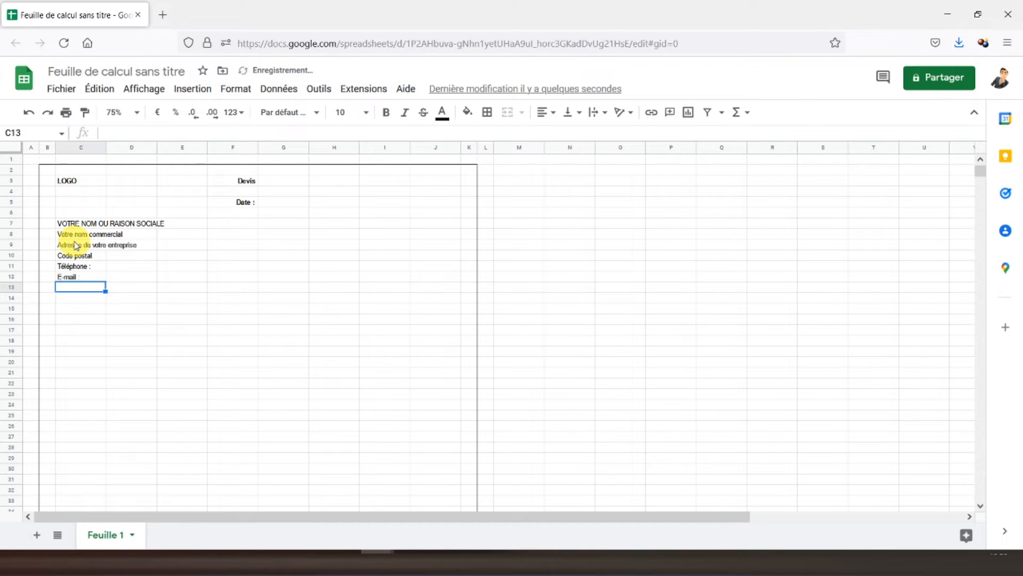
text(Siret)
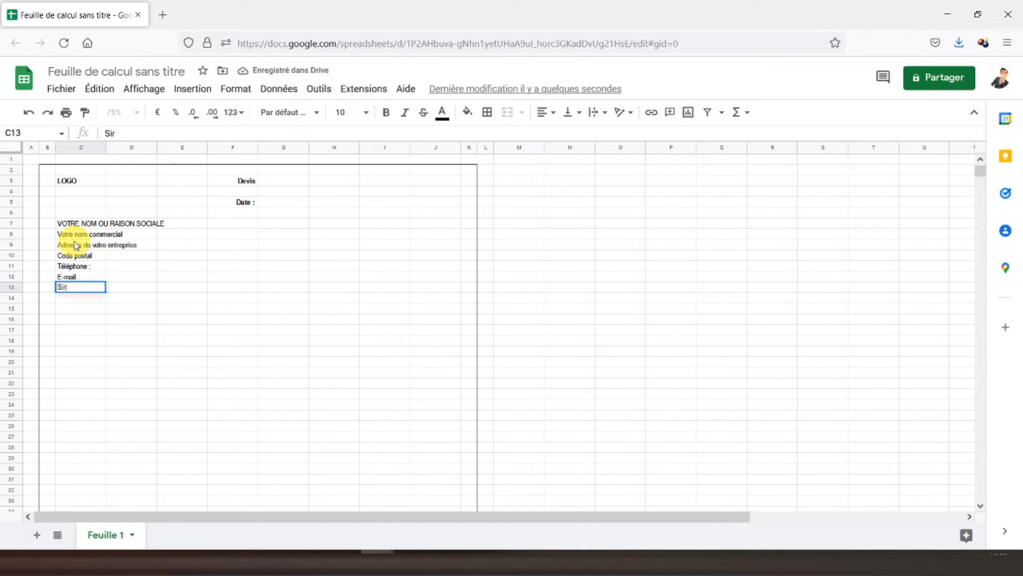
key(Return)
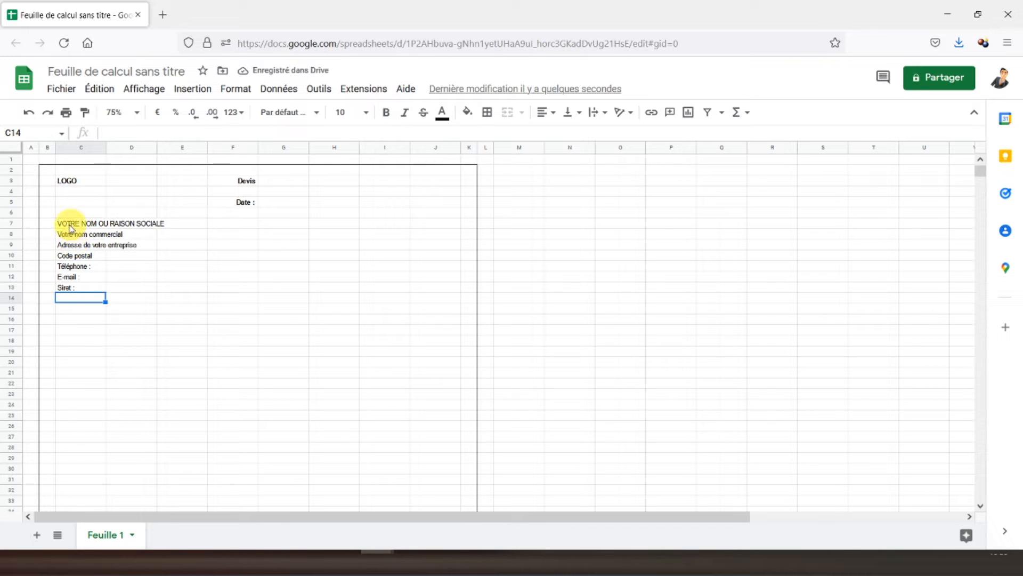
Make the company name lines C7:C8 bold and set the font size of C7 to 11
drag(68, 224, 72, 235)
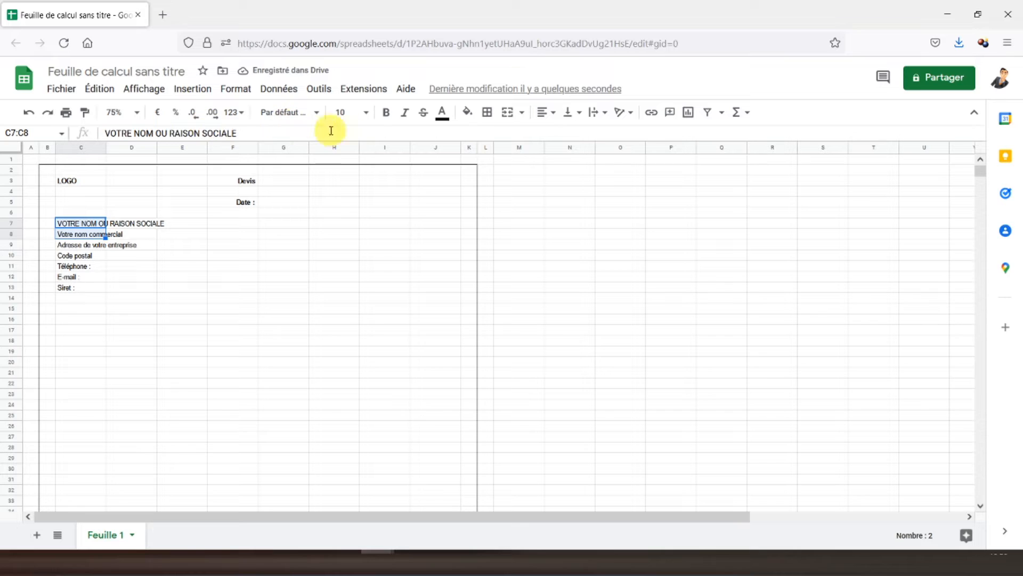
click(385, 118)
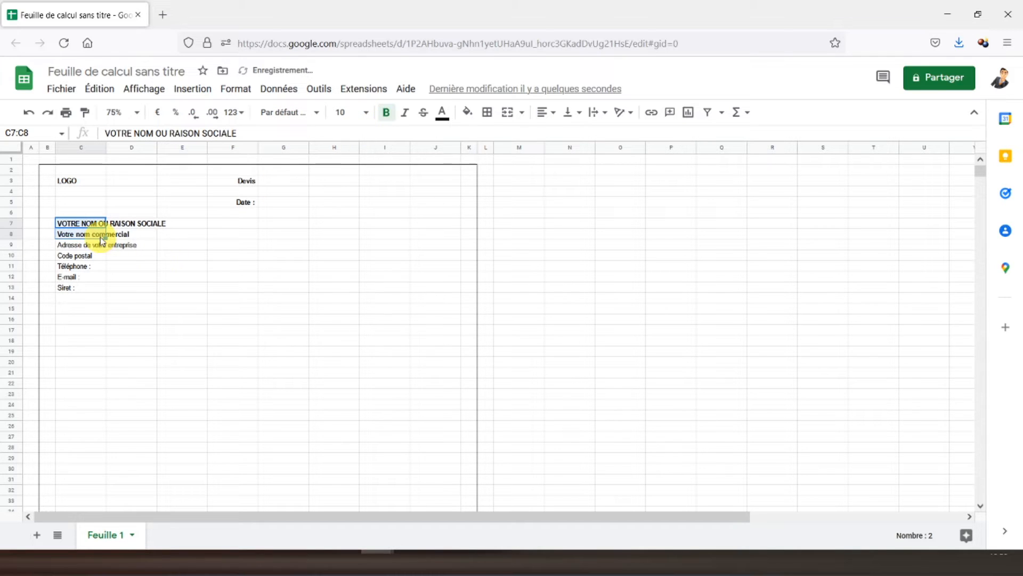
click(82, 224)
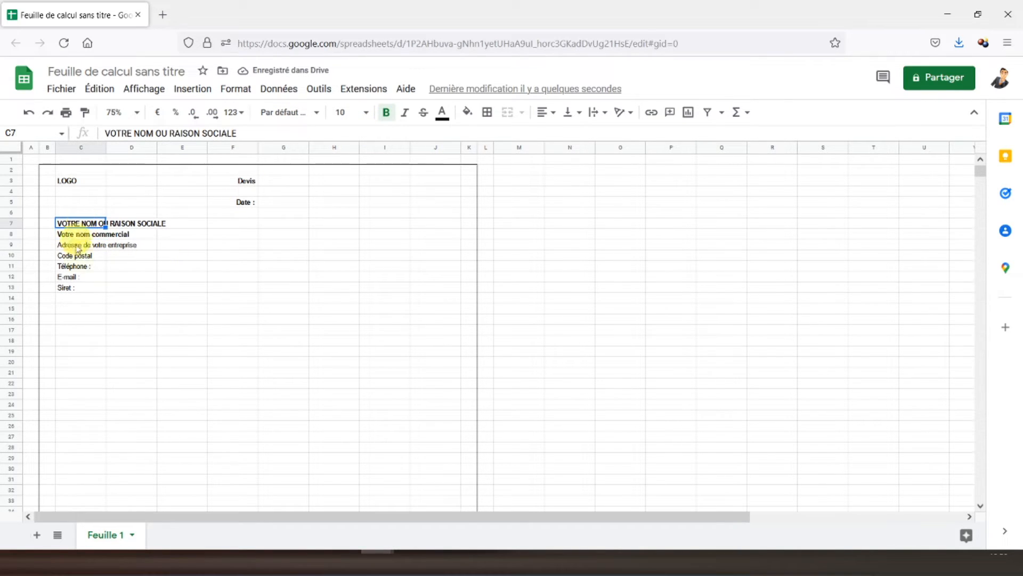
click(344, 113)
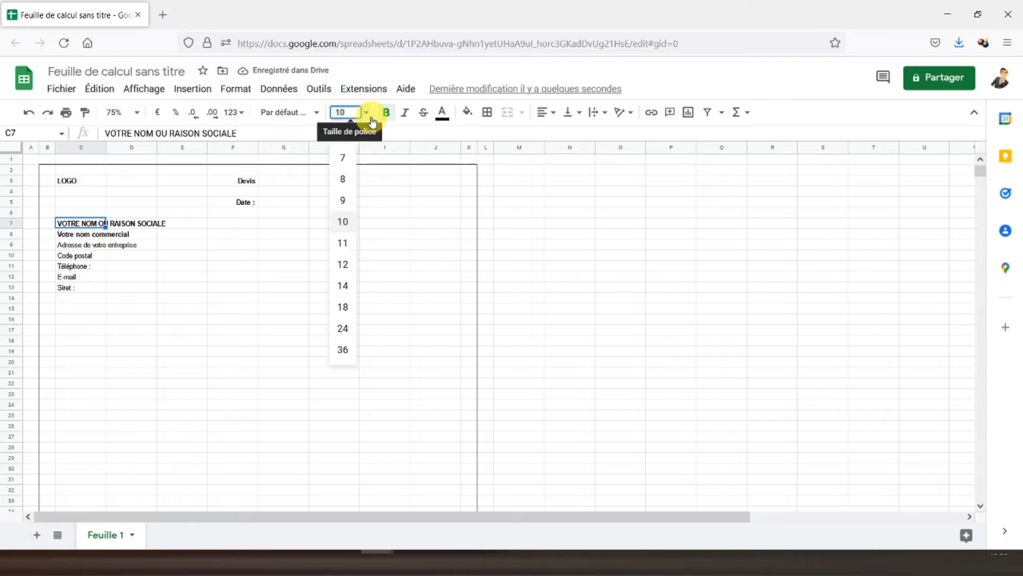
click(341, 243)
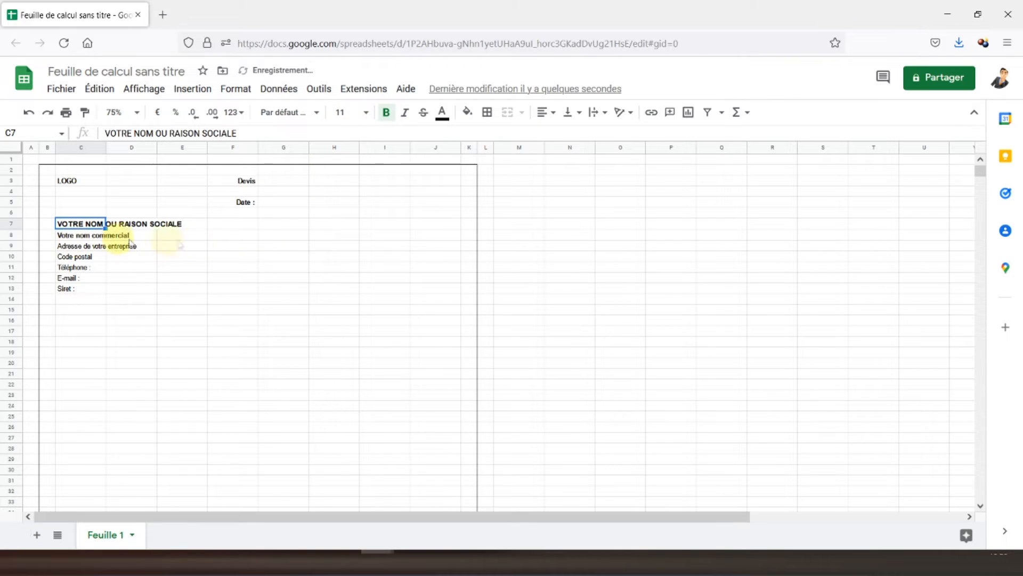
Widen column D to about twice its width so the company name in row 7 stays clear of column E
click(228, 228)
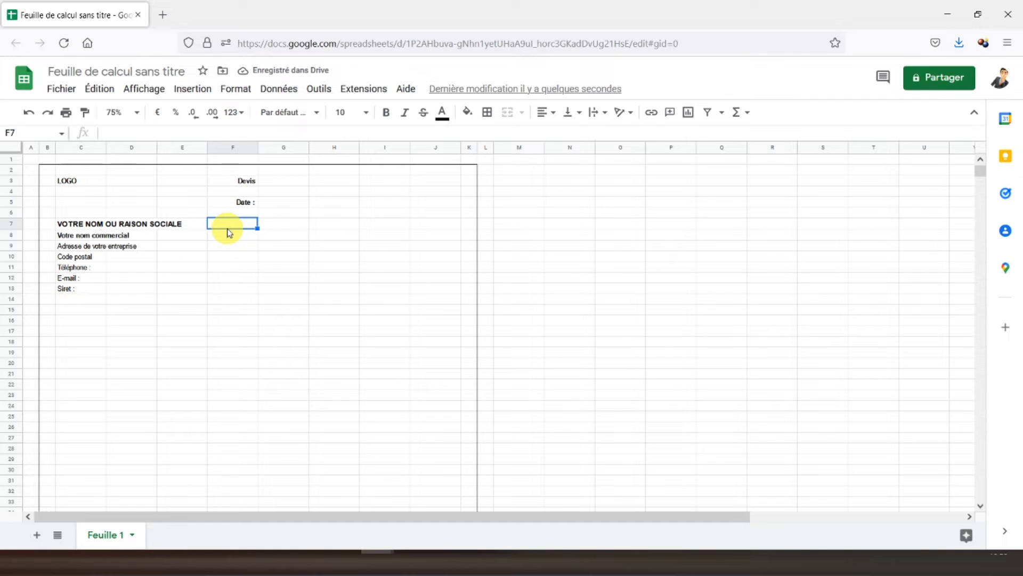
click(186, 226)
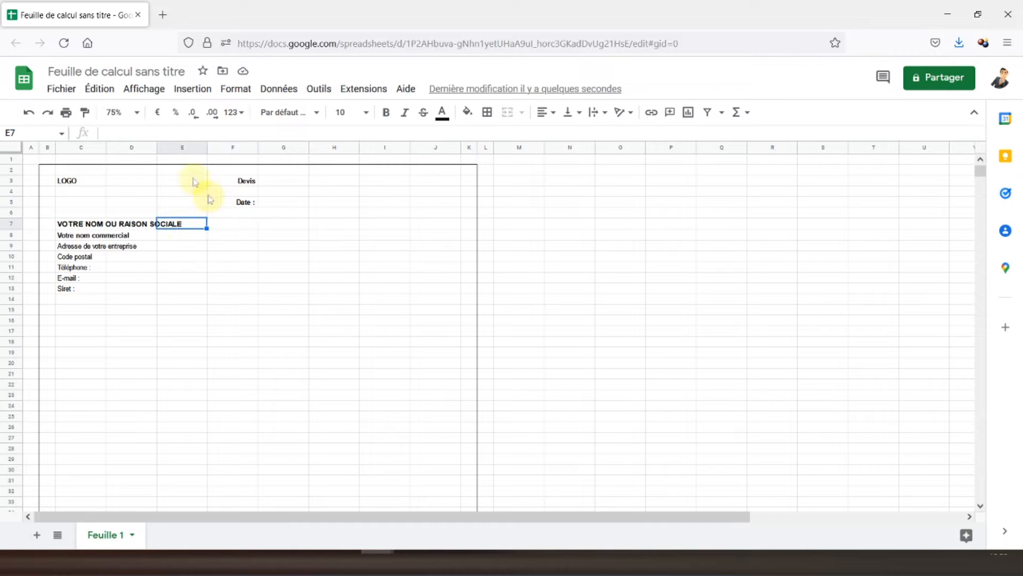
drag(155, 146, 207, 151)
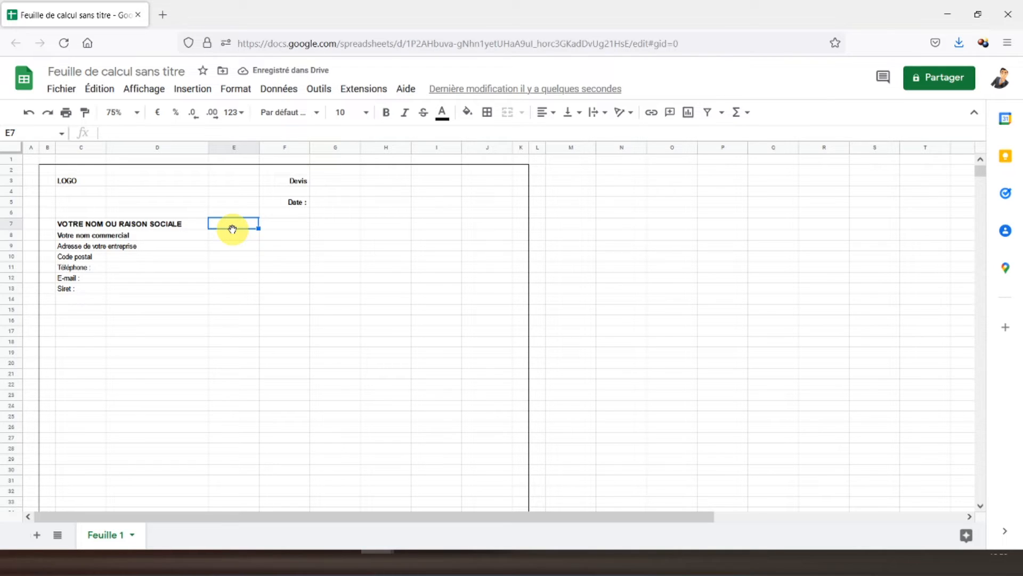
Put an outer border around the range E7:J13 to frame the client block
drag(238, 226, 472, 297)
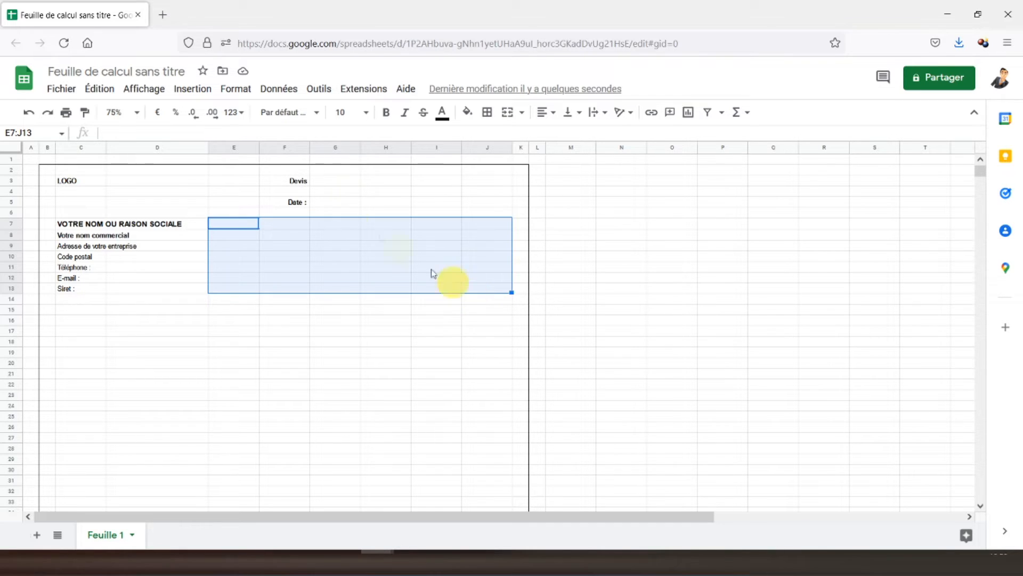
click(487, 112)
click(565, 139)
Enter "A :" in cell E7 and "Adresse" in E8 inside the client frame
click(247, 232)
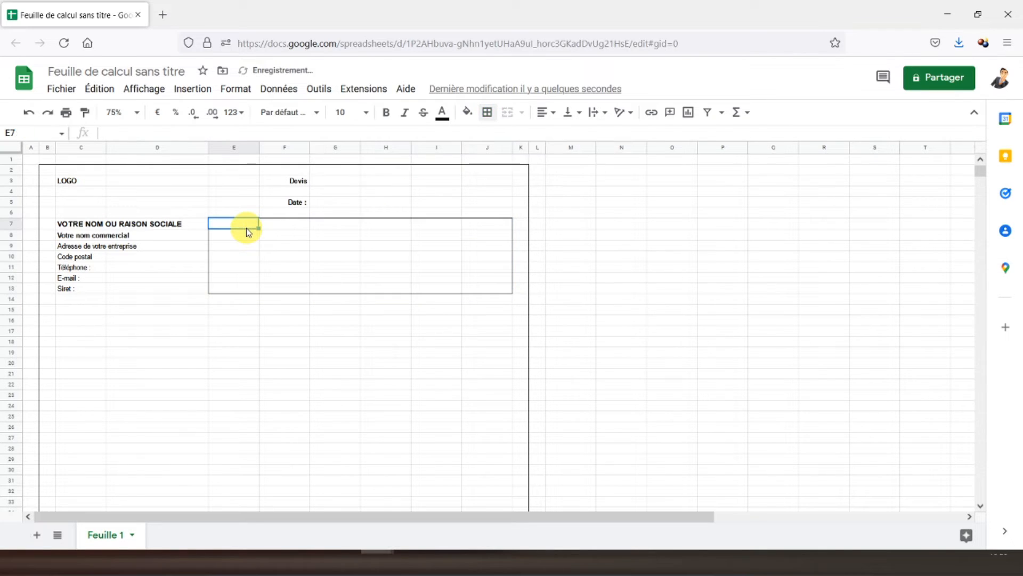
text(A :)
key(Return)
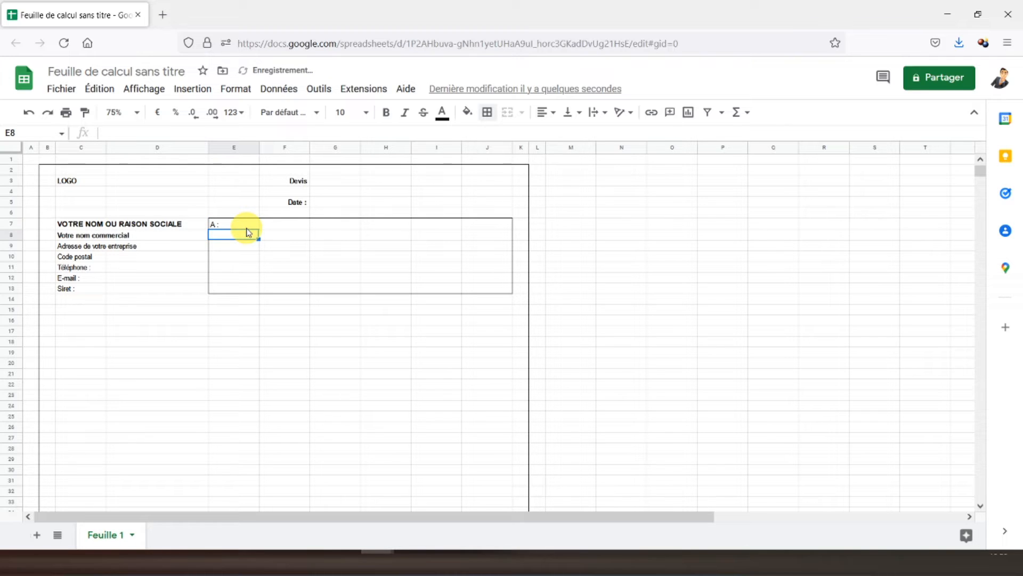
text(A)
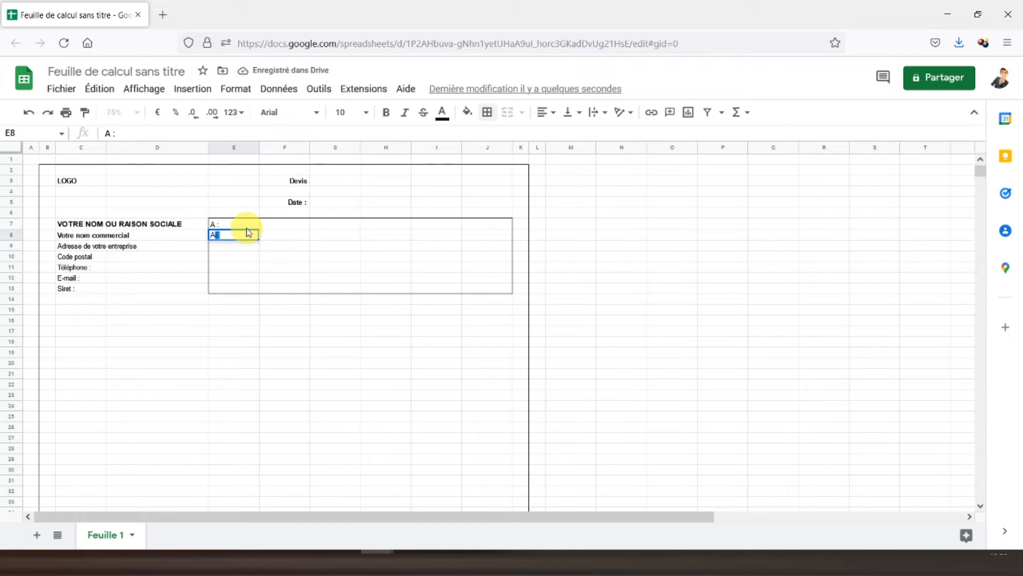
text(dresse)
key(Return)
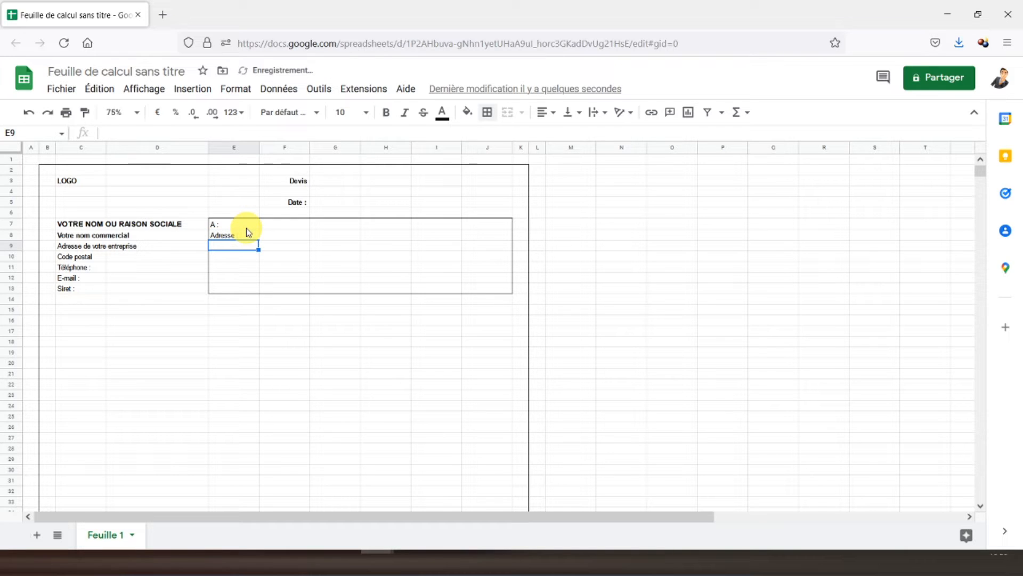
Enter "Téléphone :" in cell F11 and "E-mail :" in F12 inside the client frame
click(268, 267)
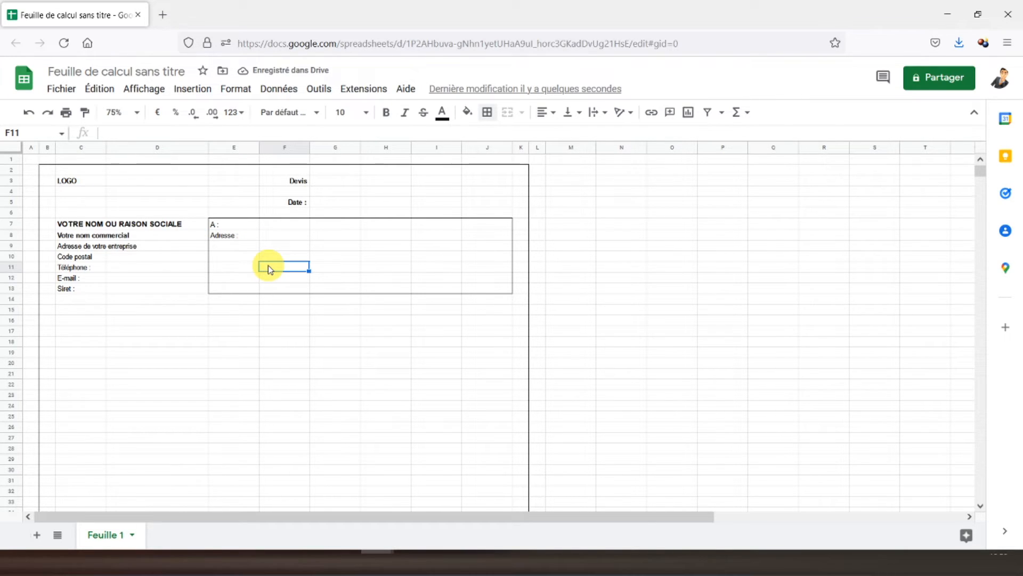
double_click(263, 263)
text(Téléphone :)
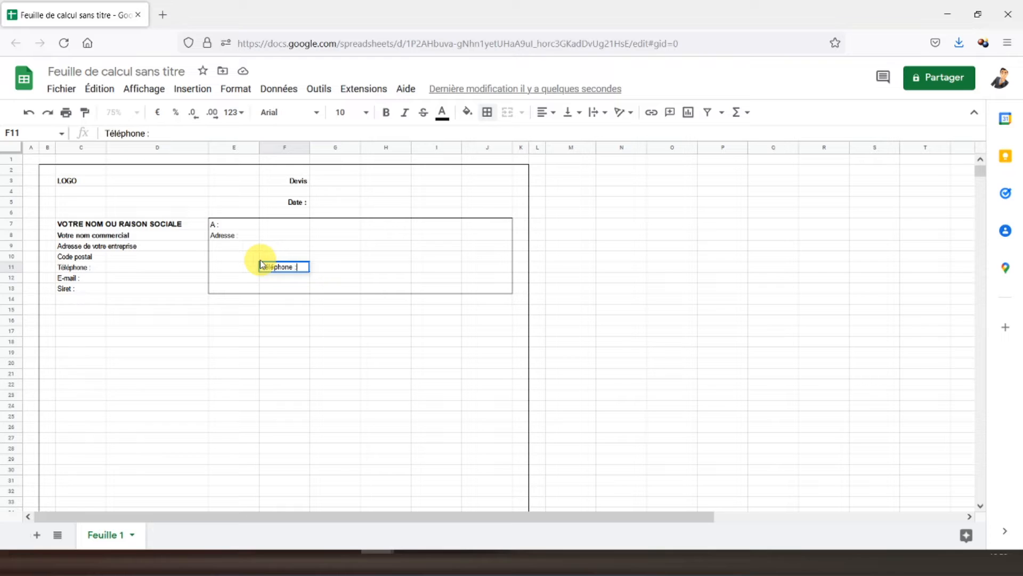
key(Return)
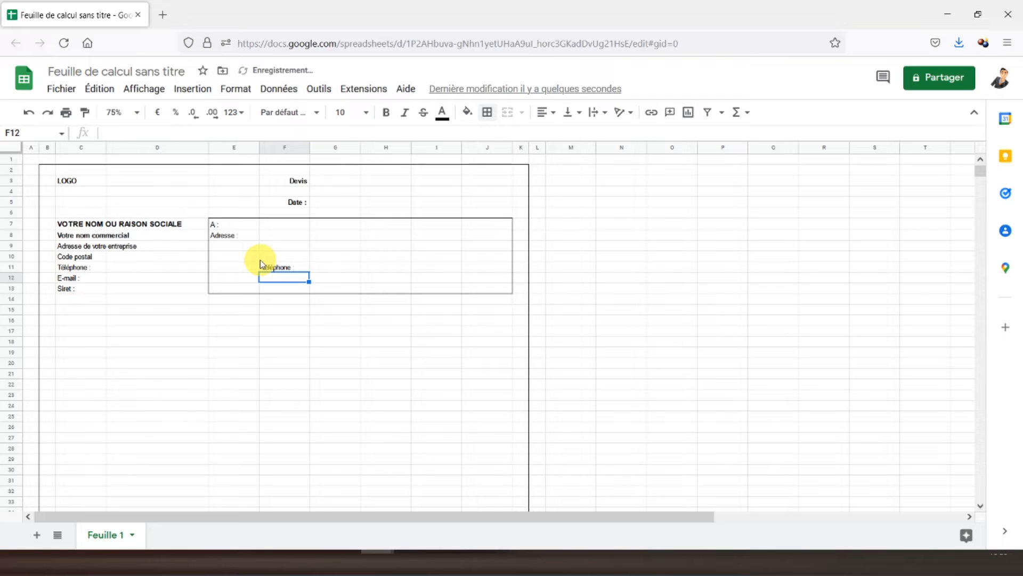
text(E-)
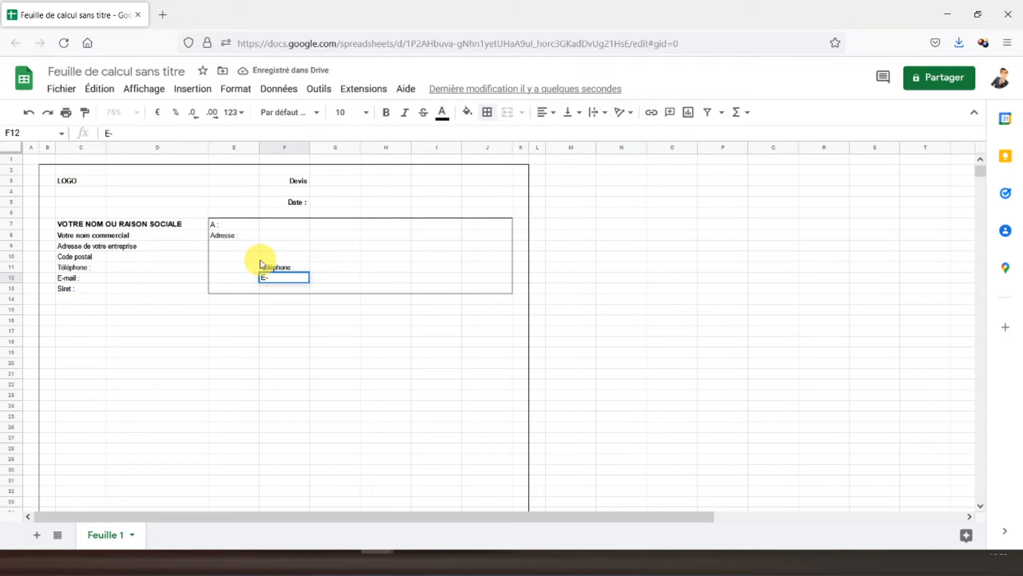
key(Return)
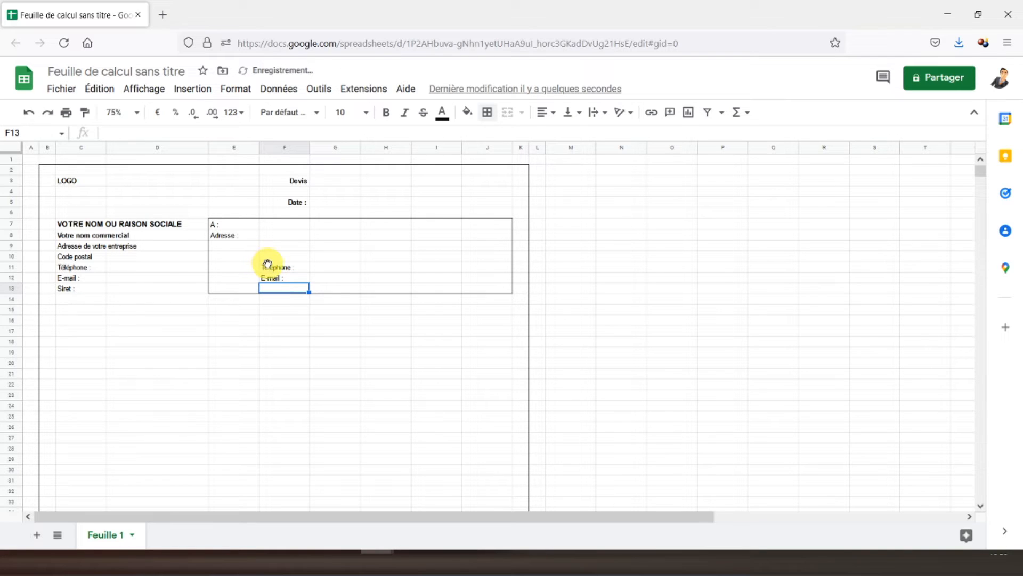
click(268, 267)
click(217, 137)
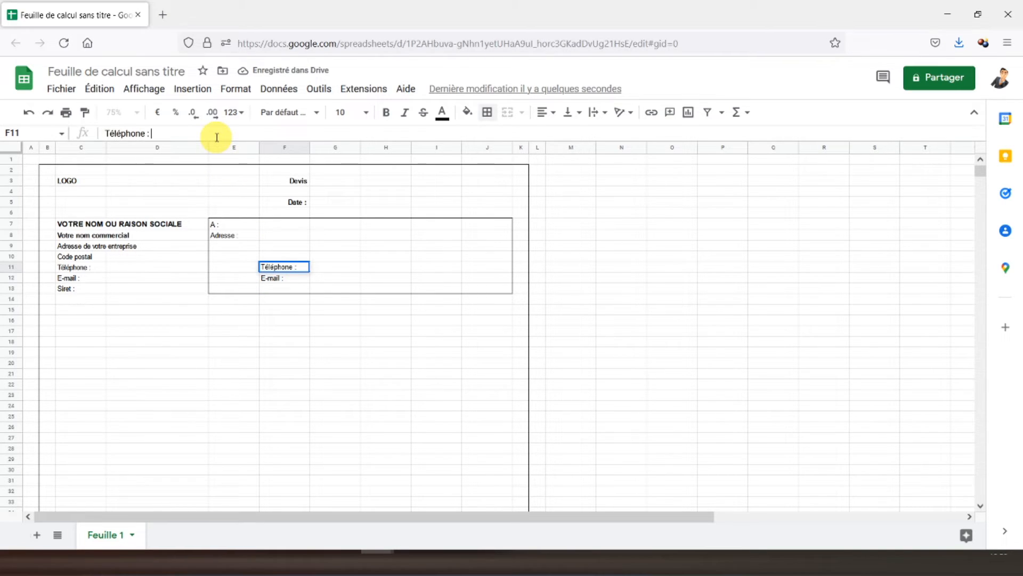
key(Return)
Right-align the phone and e-mail labels in F11:F12
drag(270, 266, 278, 284)
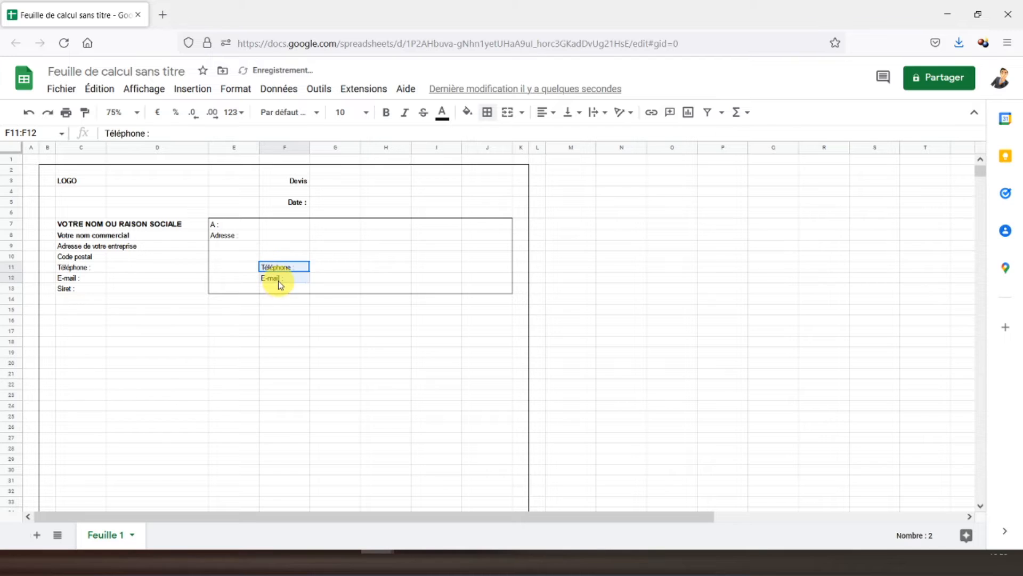
click(545, 113)
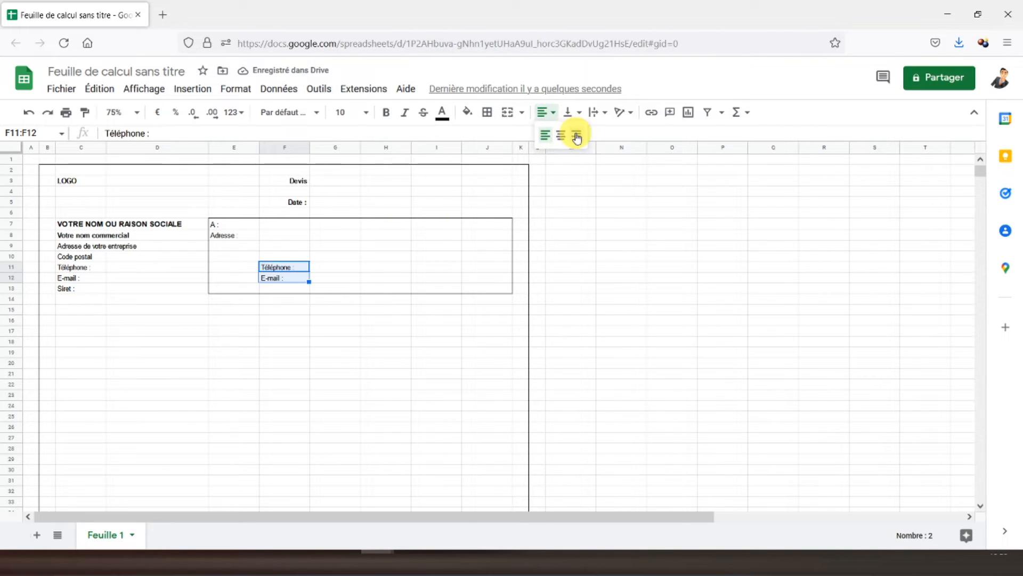
click(577, 136)
click(337, 267)
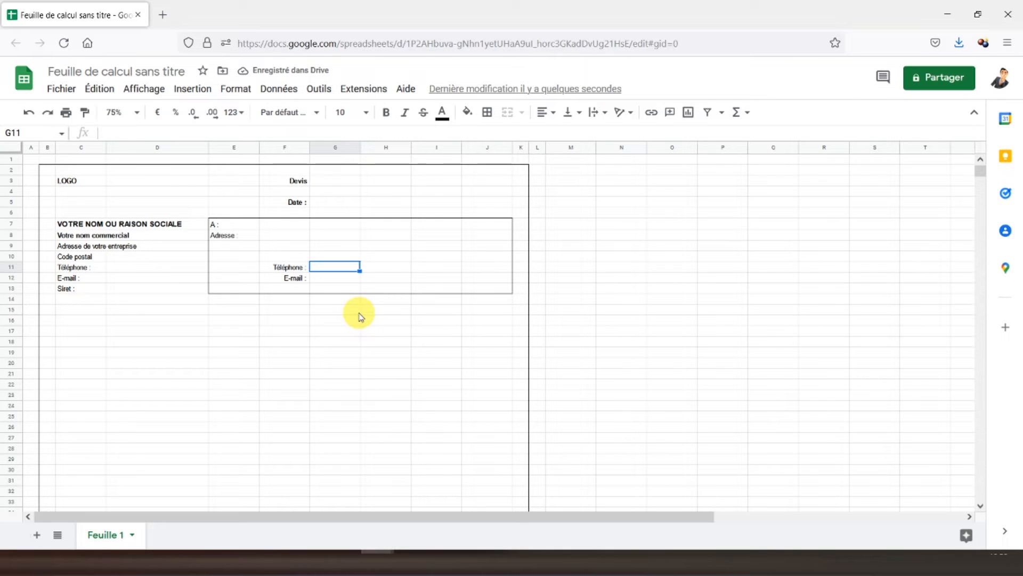
Make the client block labels in E7:E8 and F11:F12 bold
drag(213, 225, 224, 237)
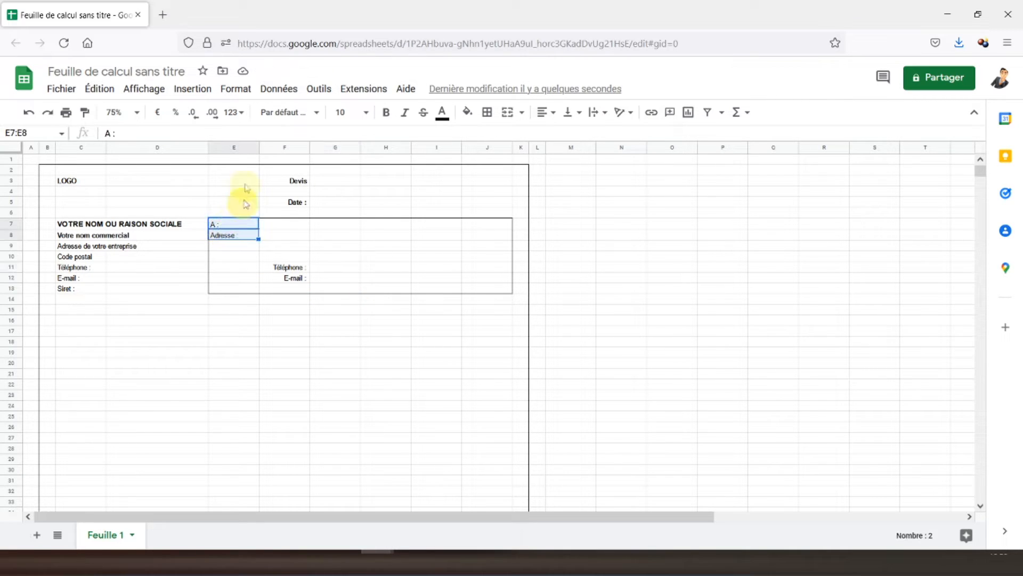
click(386, 112)
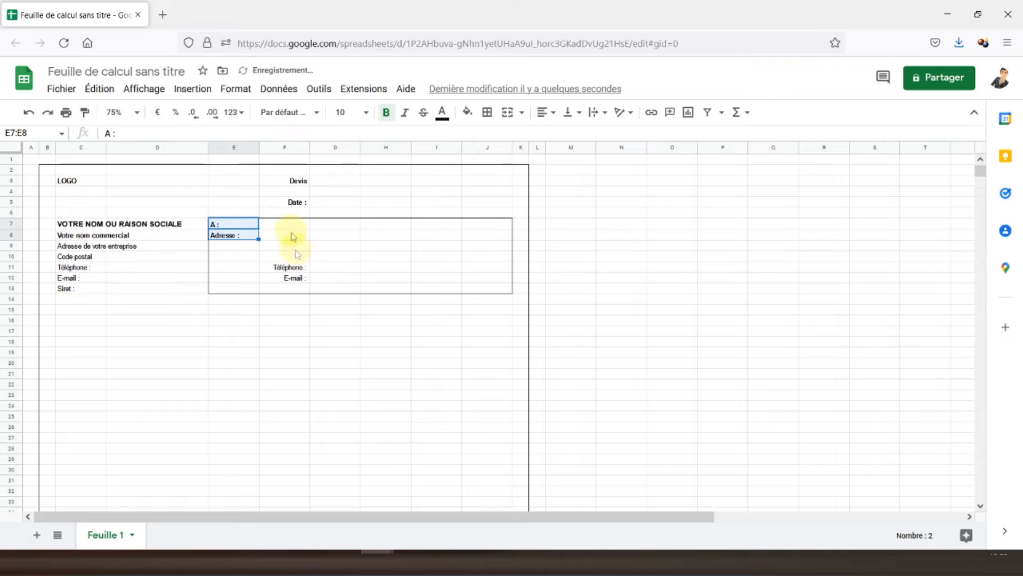
drag(285, 267, 292, 278)
click(387, 113)
click(337, 321)
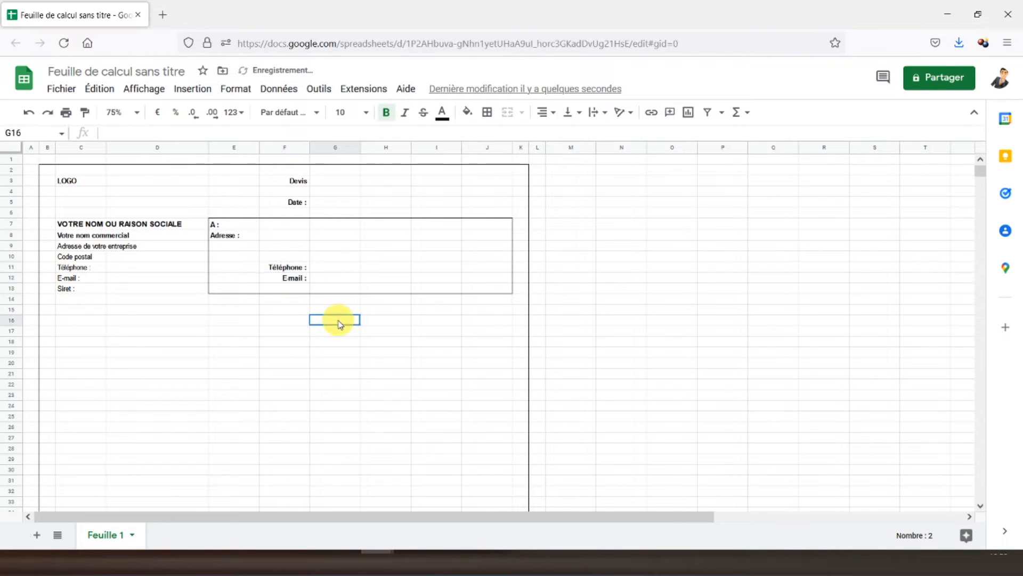
Enter the table headers "Référence", "Description", "Quantitié", "Prix unitaire HT" and "Remise" in cells C17 to G17
click(80, 335)
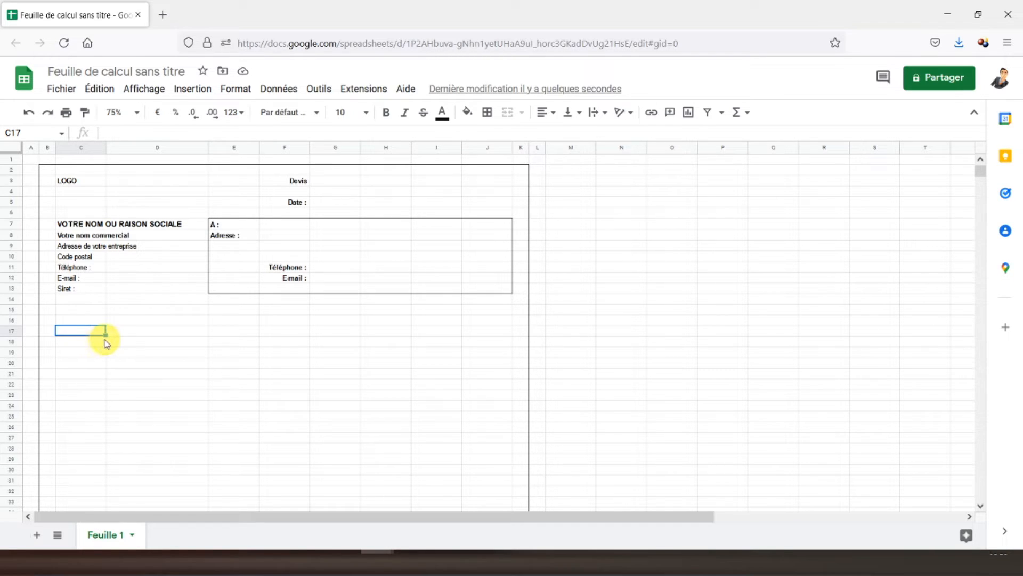
text(Référence)
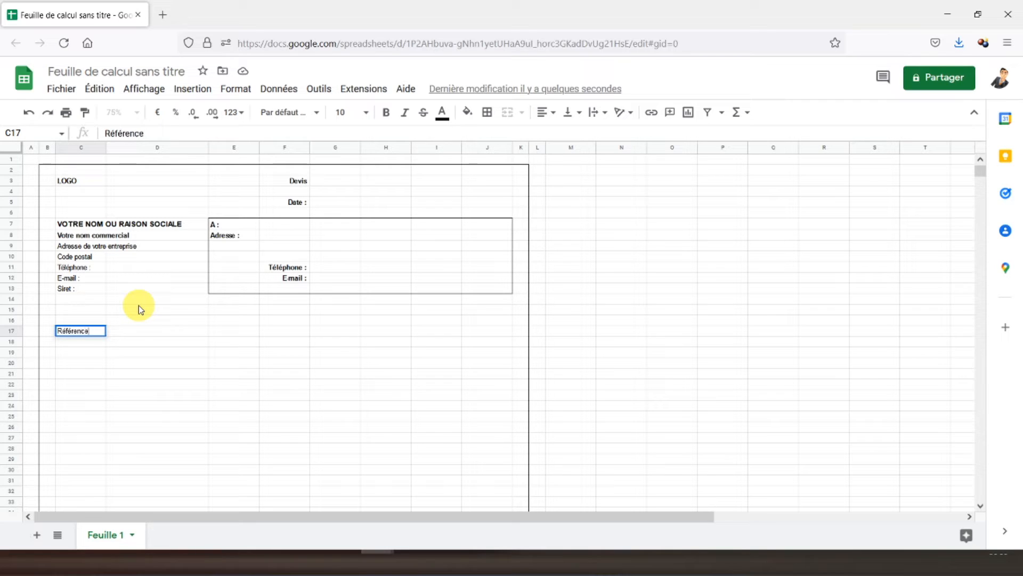
key(Tab)
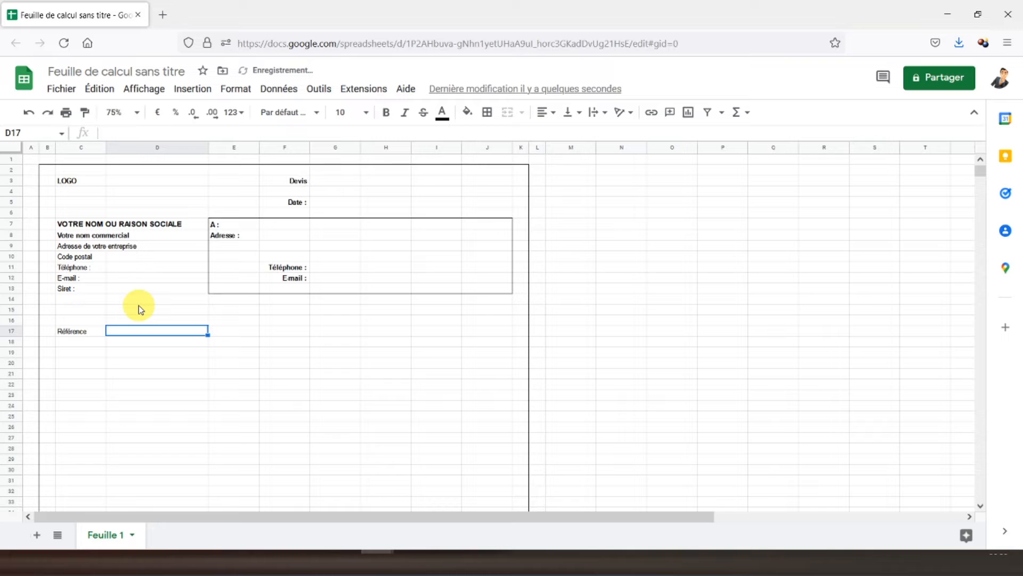
text(Description)
key(Tab)
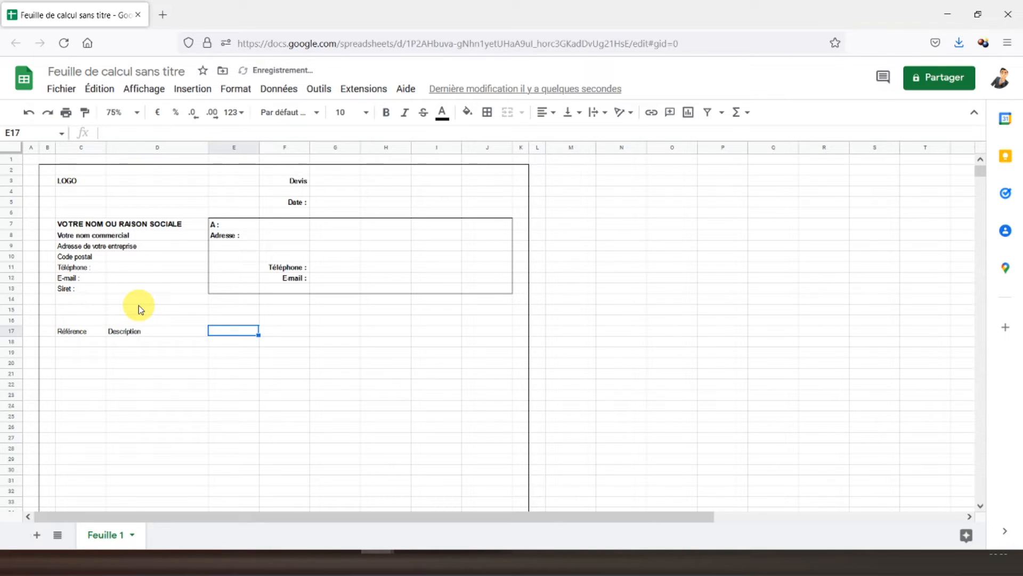
text(Quantitié)
key(Tab)
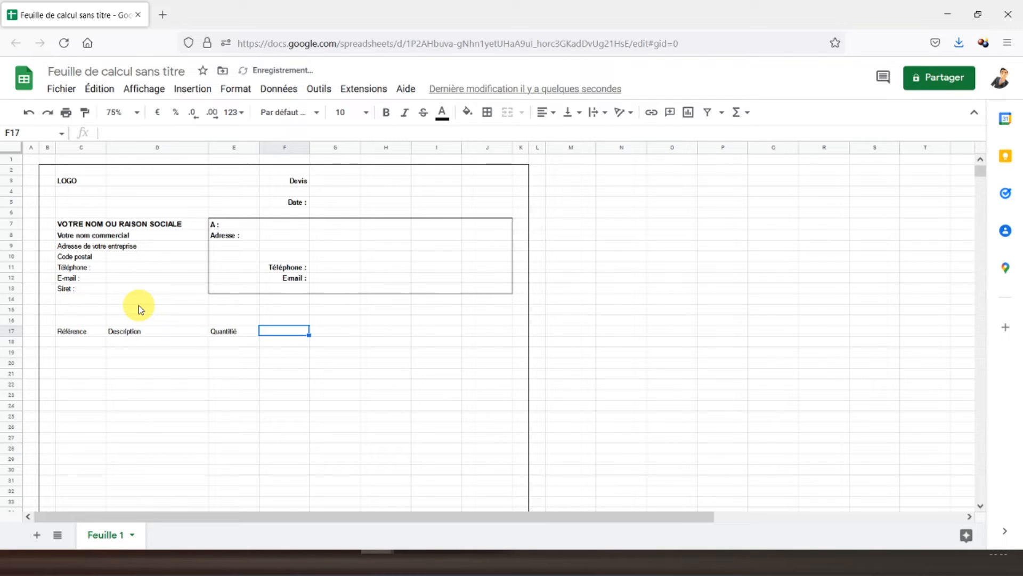
text(Prix unitaire HT)
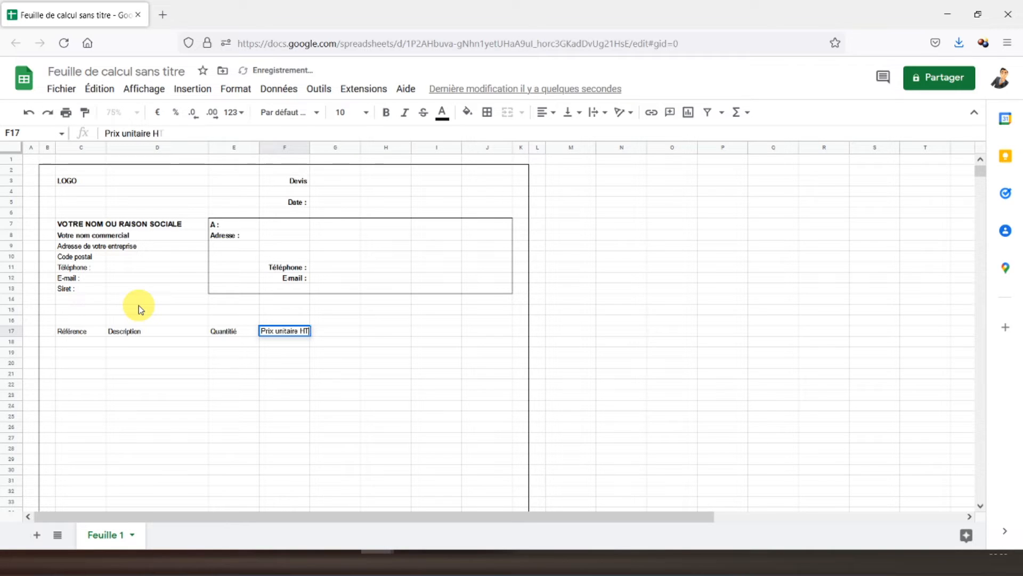
key(Tab)
text(Remise)
key(Tab)
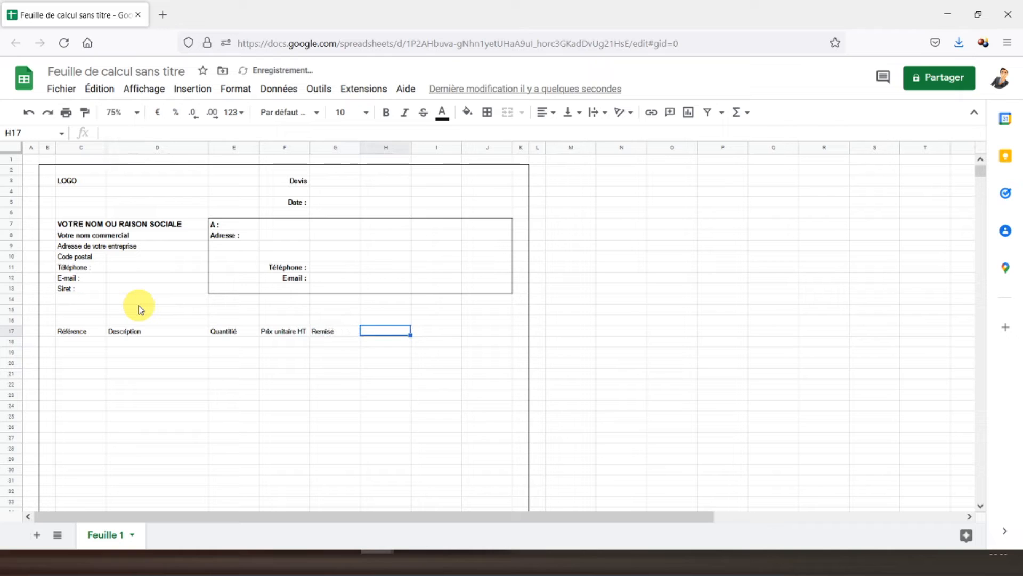
Complete the header row with "Total HT" in H17, "Taux de TVA" in I17 and "Total TTC" in J17
text(Total T)
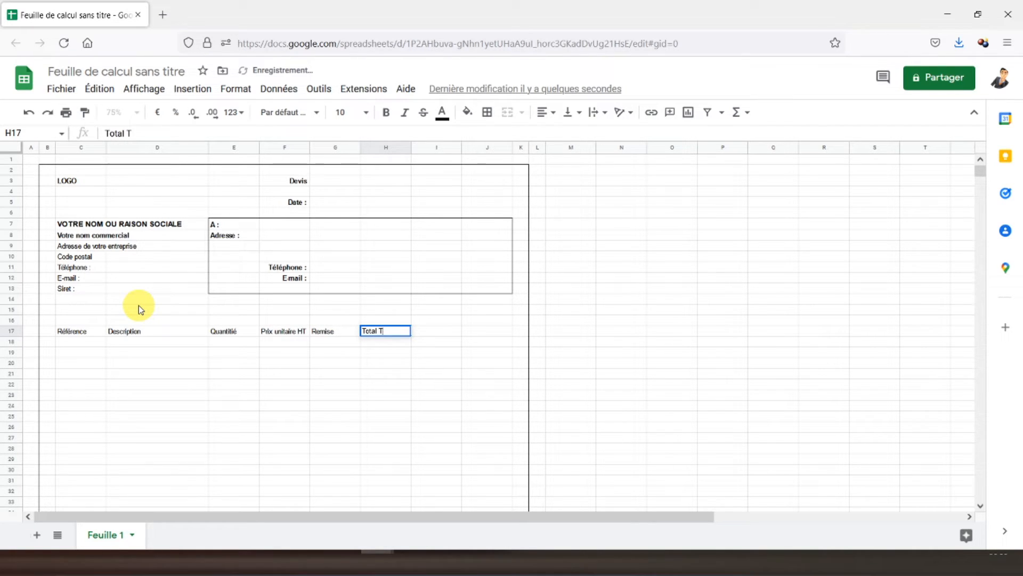
text(H)
key(Tab)
text(T)
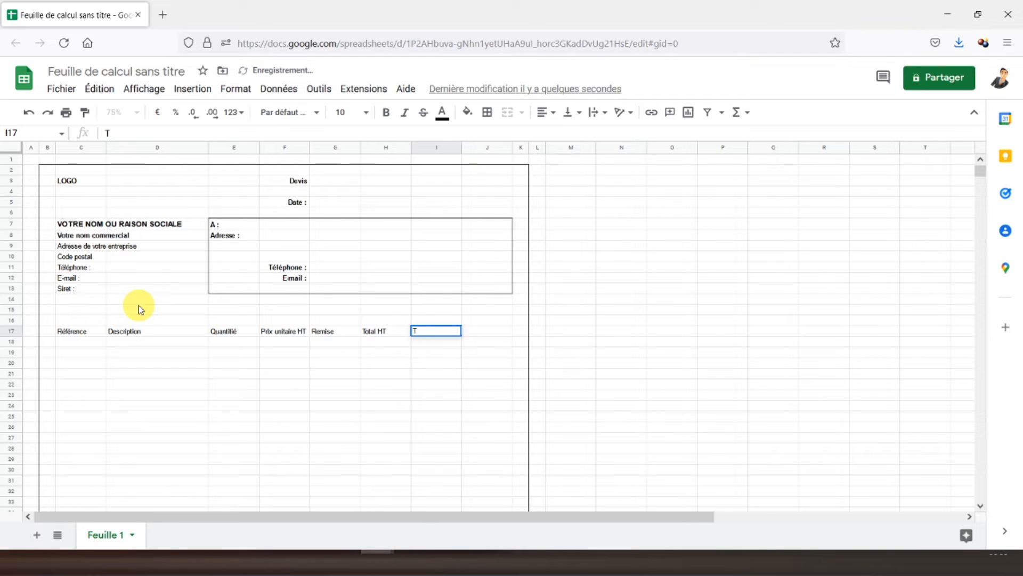
text(aux de TVA)
key(Tab)
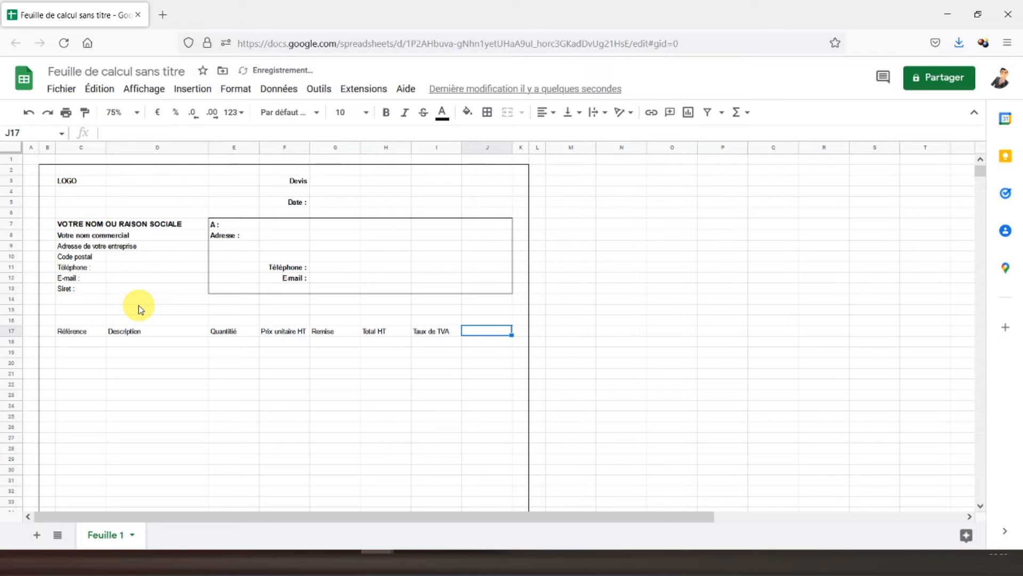
text(Total TTC)
key(Return)
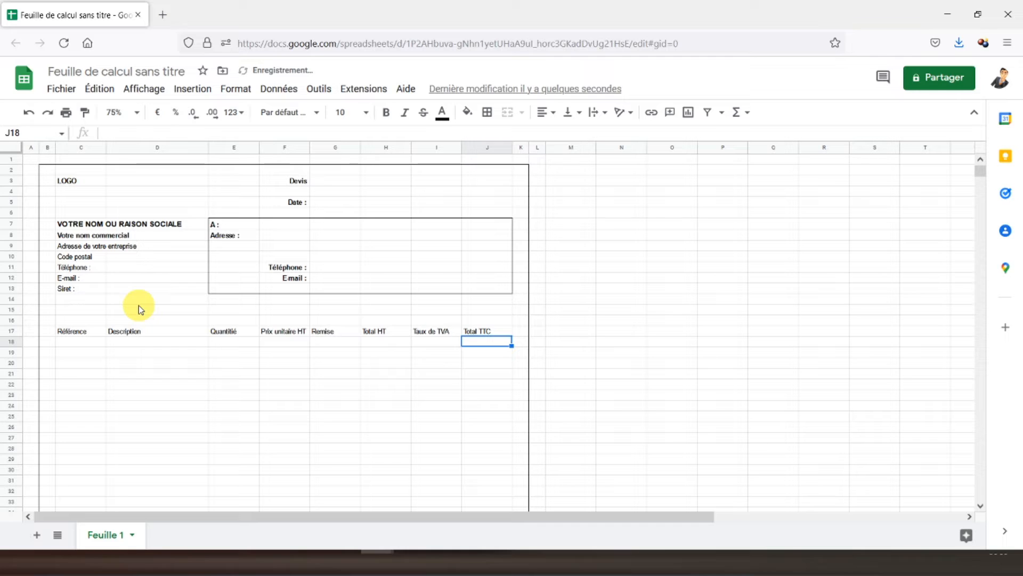
Make row 17 a little over twice as tall and centre the headers C17:J17 horizontally and vertically
click(11, 331)
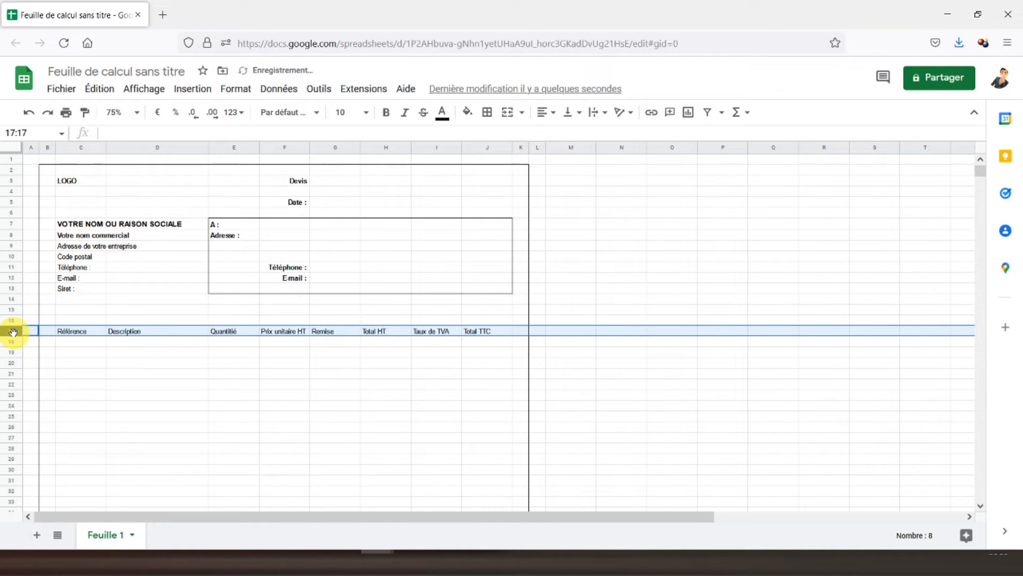
drag(11, 336, 22, 346)
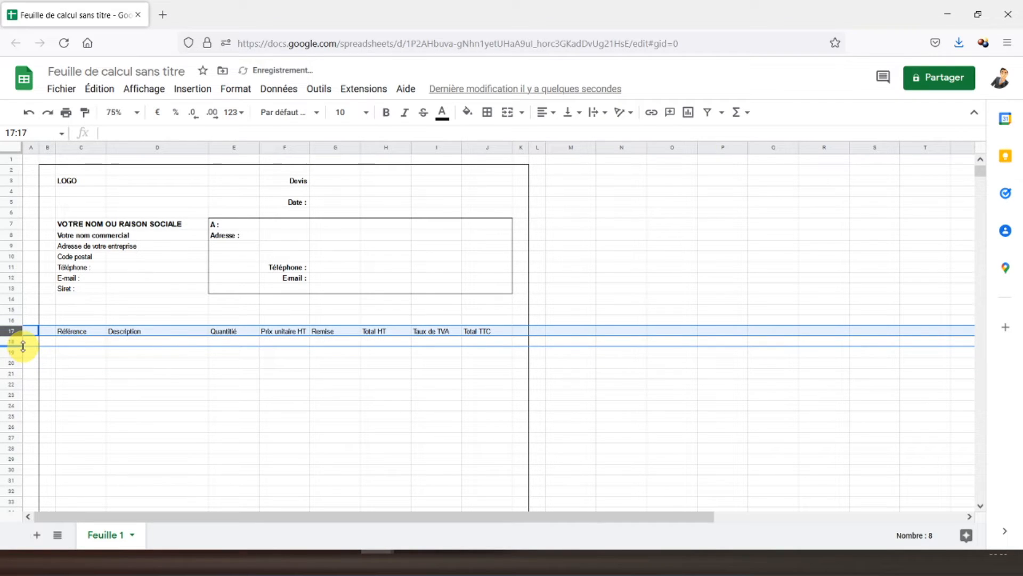
drag(26, 346, 484, 348)
click(553, 118)
click(561, 135)
click(569, 113)
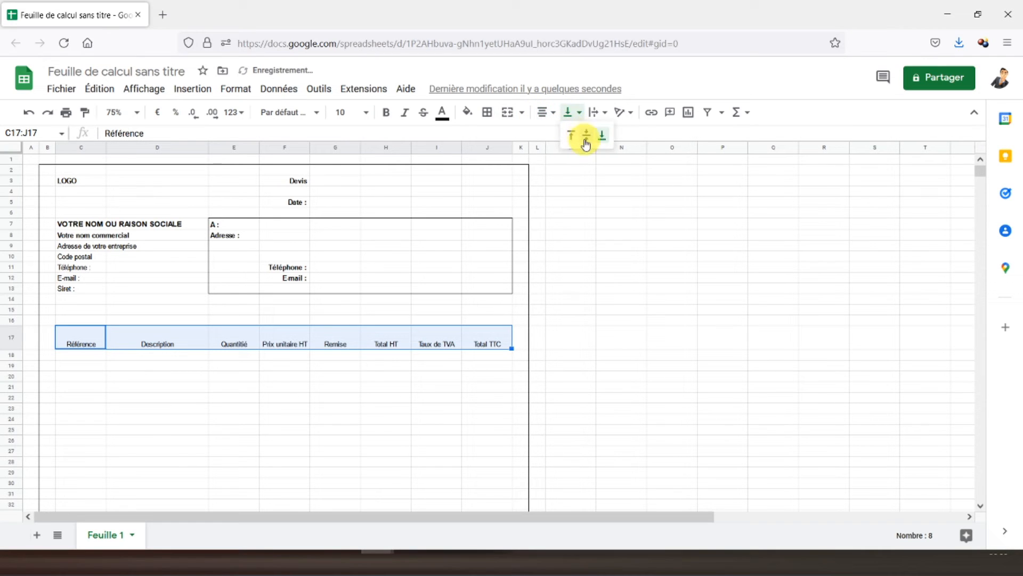
click(584, 137)
Make the table headers C17:J17 bold and give them a grey fill
click(387, 112)
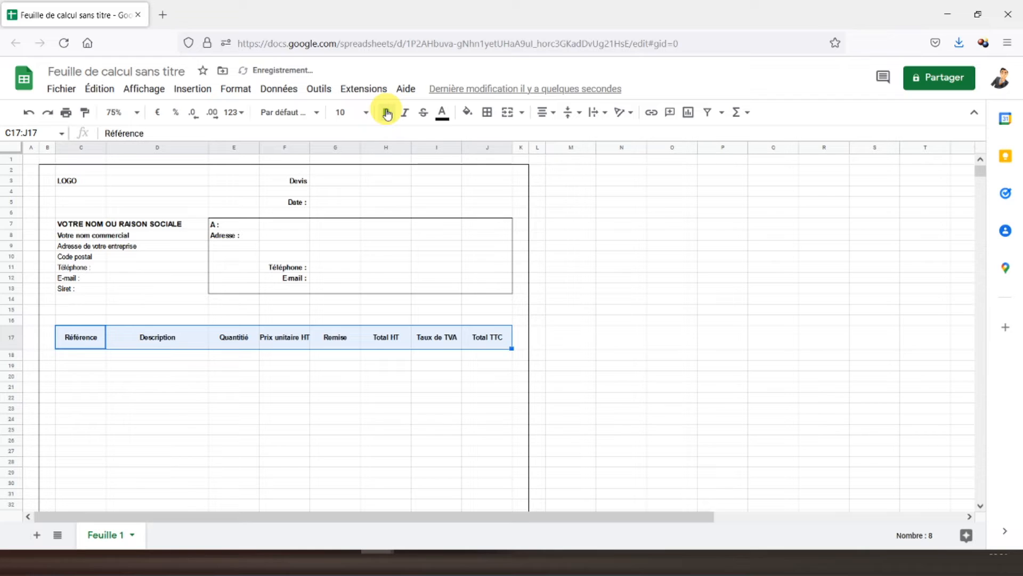
click(468, 114)
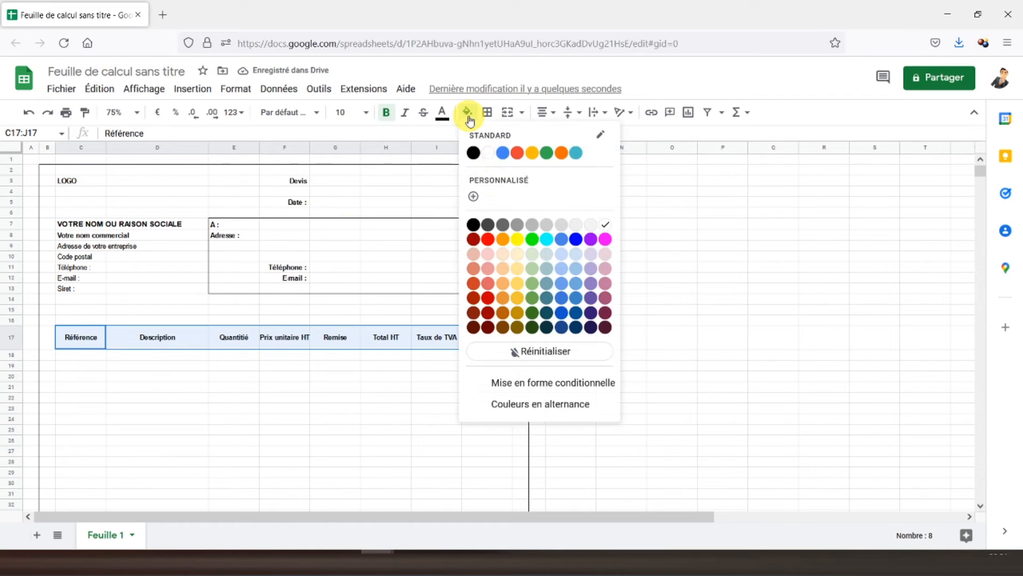
click(546, 225)
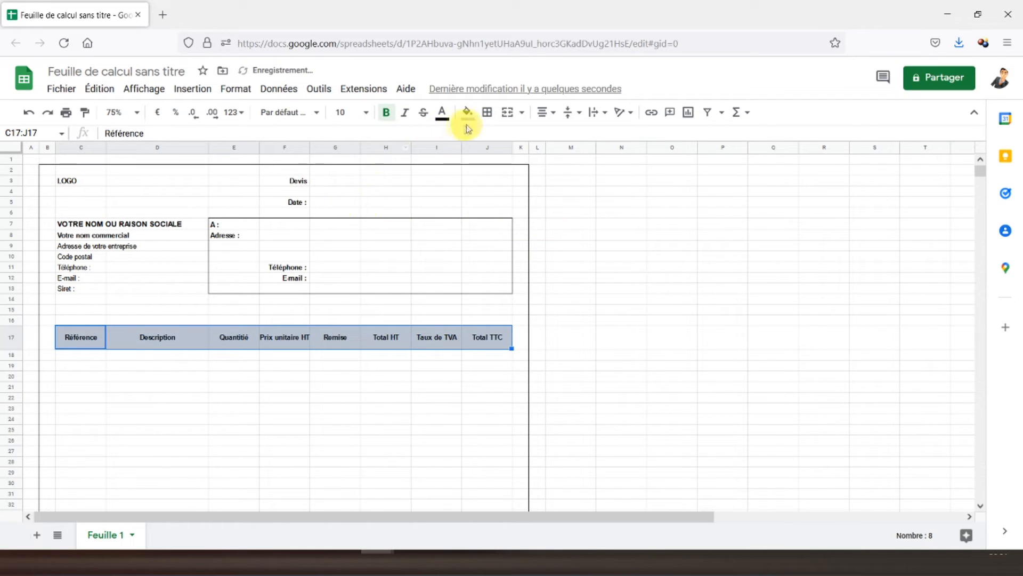
Apply all borders to the header cells C17:J17 and wrap their text so "Prix unitaire HT" fits its column
click(487, 112)
click(493, 138)
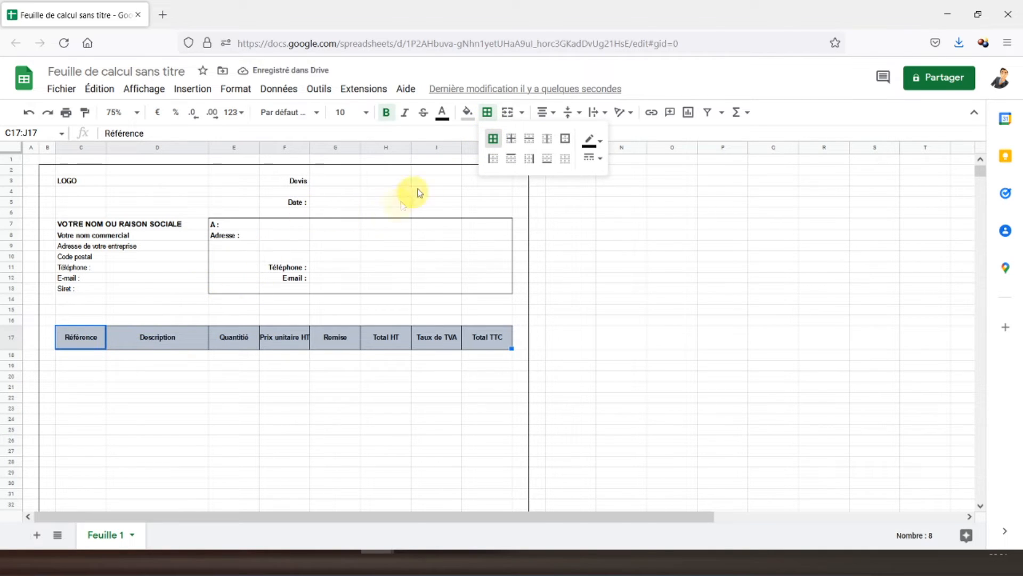
click(595, 112)
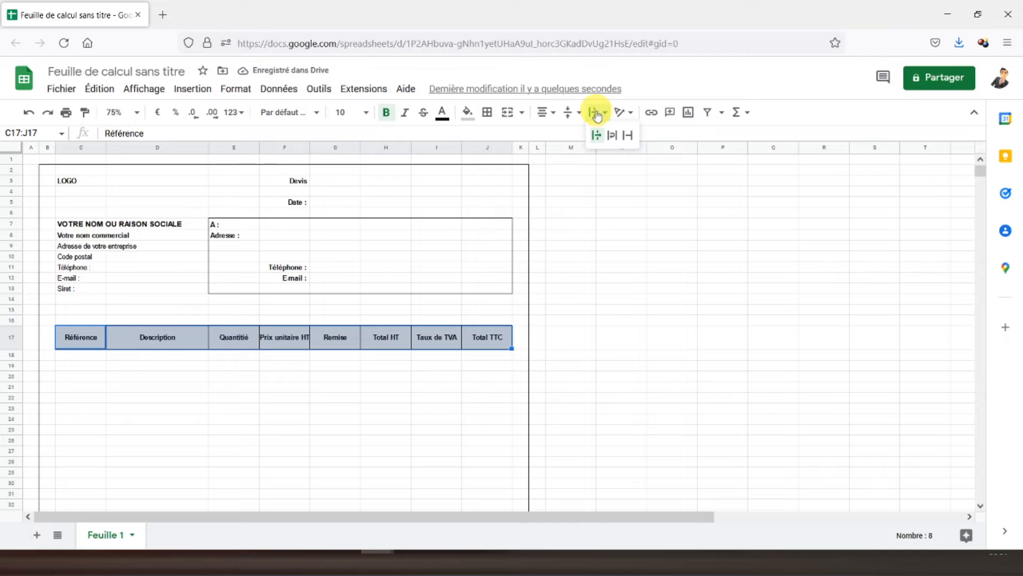
click(611, 135)
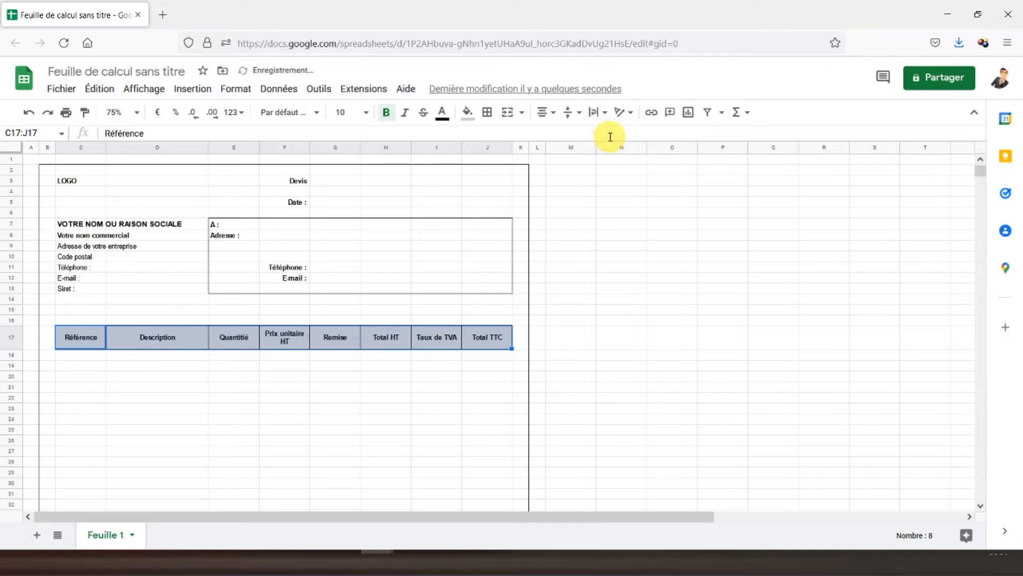
click(285, 343)
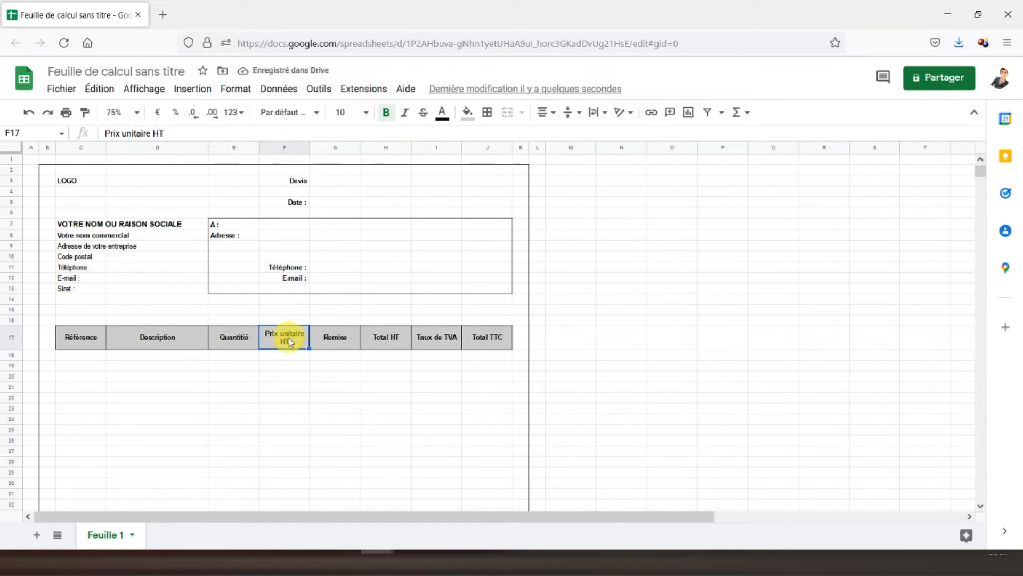
Put an outer border around the line-item area C18:J36 below the table headers
click(96, 360)
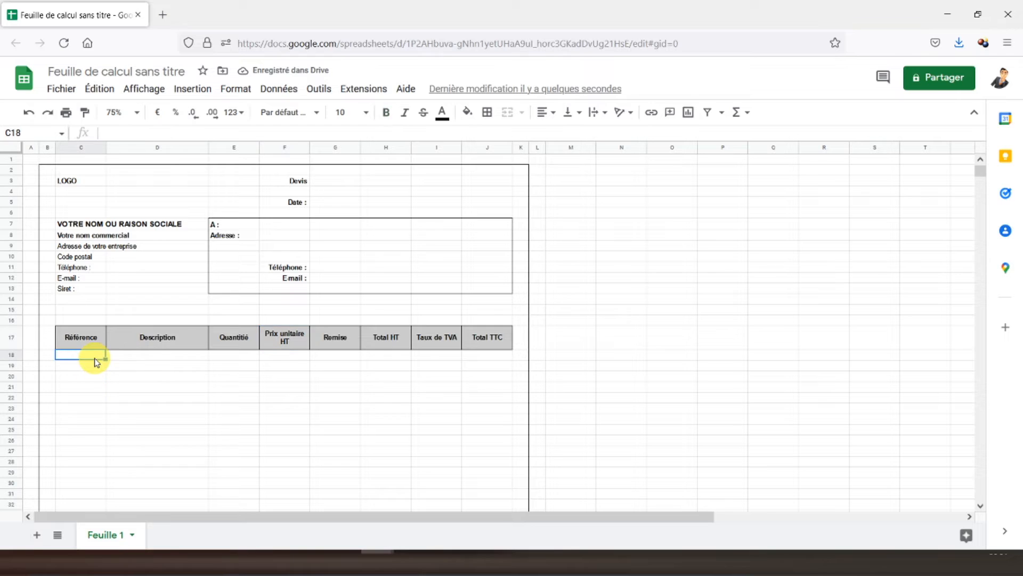
scroll(93, 357, down, 5)
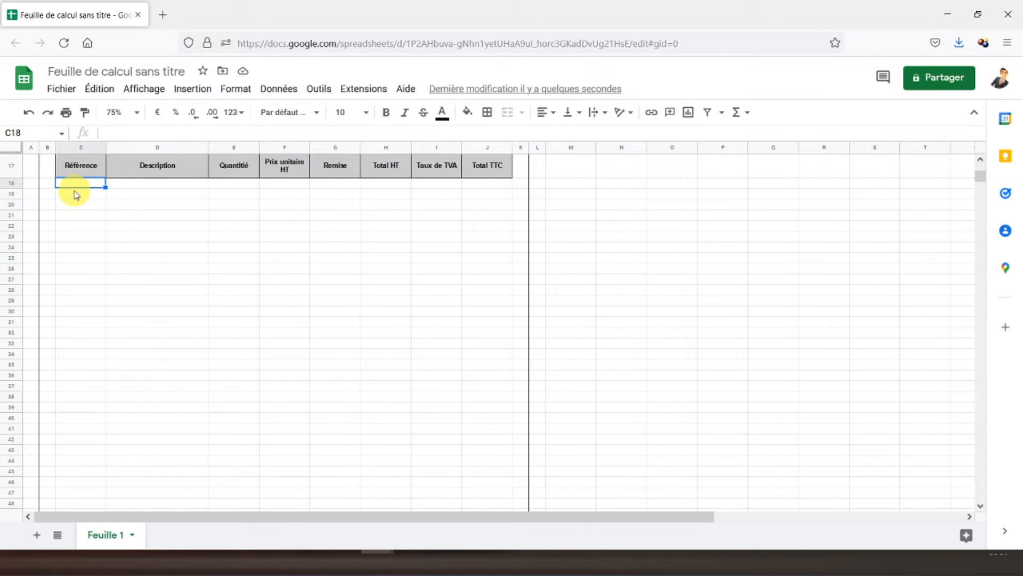
drag(81, 190, 478, 382)
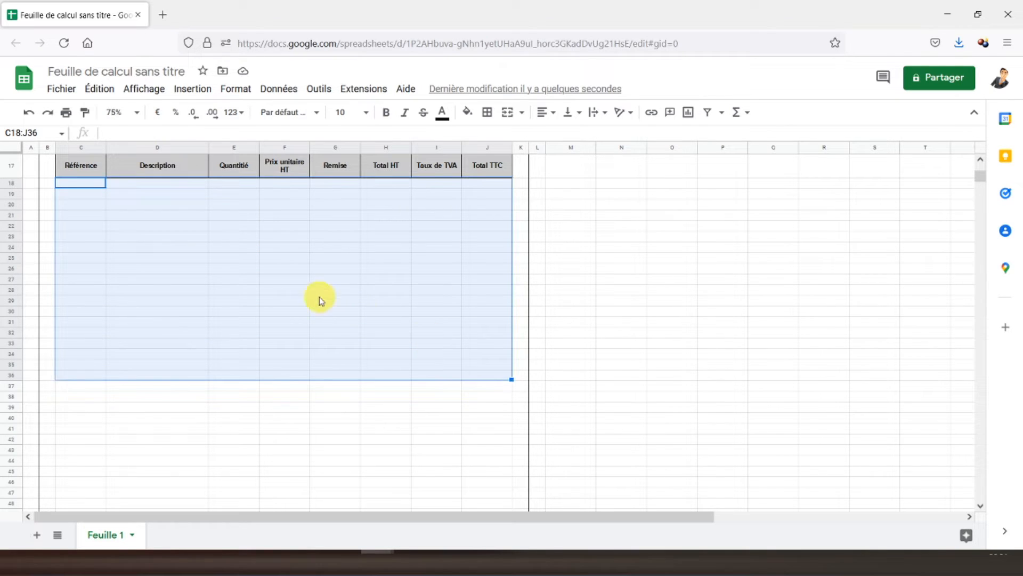
click(565, 138)
Apply outer borders to the Description cells D18:D36 and the Prix unitaire HT cells F18:F36
drag(88, 188, 83, 376)
drag(141, 182, 161, 375)
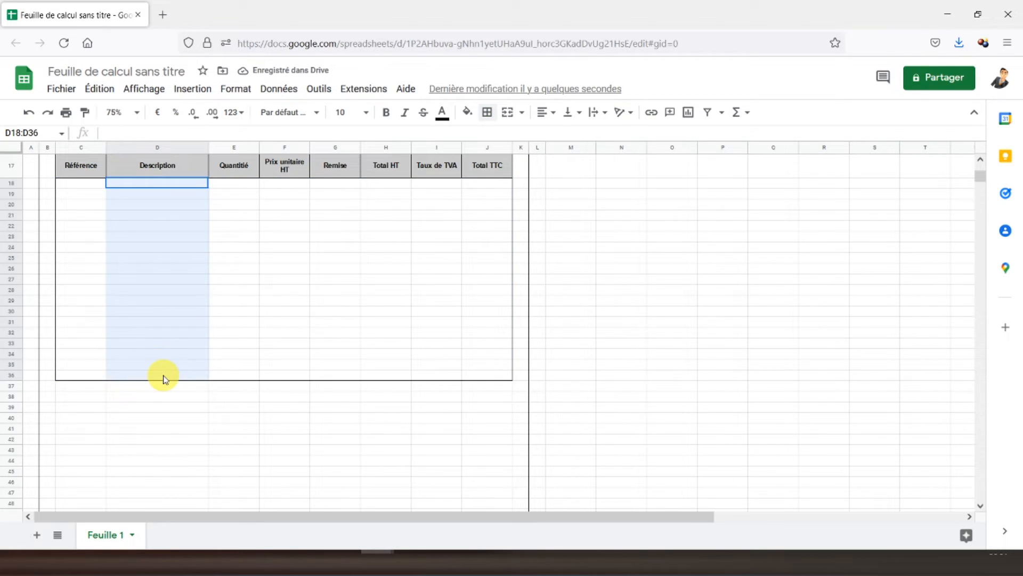
click(486, 112)
click(565, 140)
drag(271, 183, 274, 373)
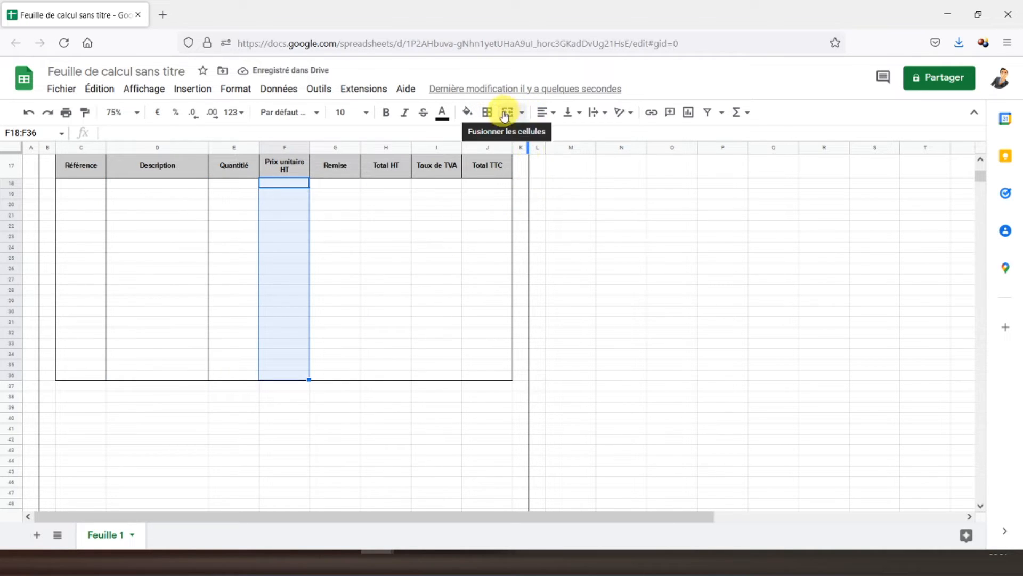
click(487, 112)
click(563, 140)
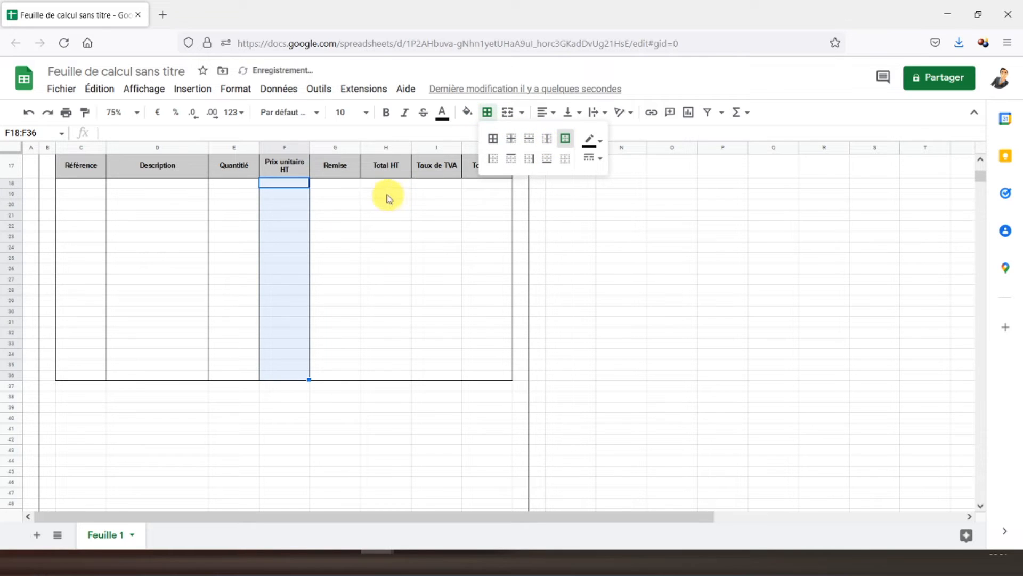
Apply outer borders to the Total HT cells H18:H36 and the Total TTC cells J18:J36
drag(379, 183, 377, 378)
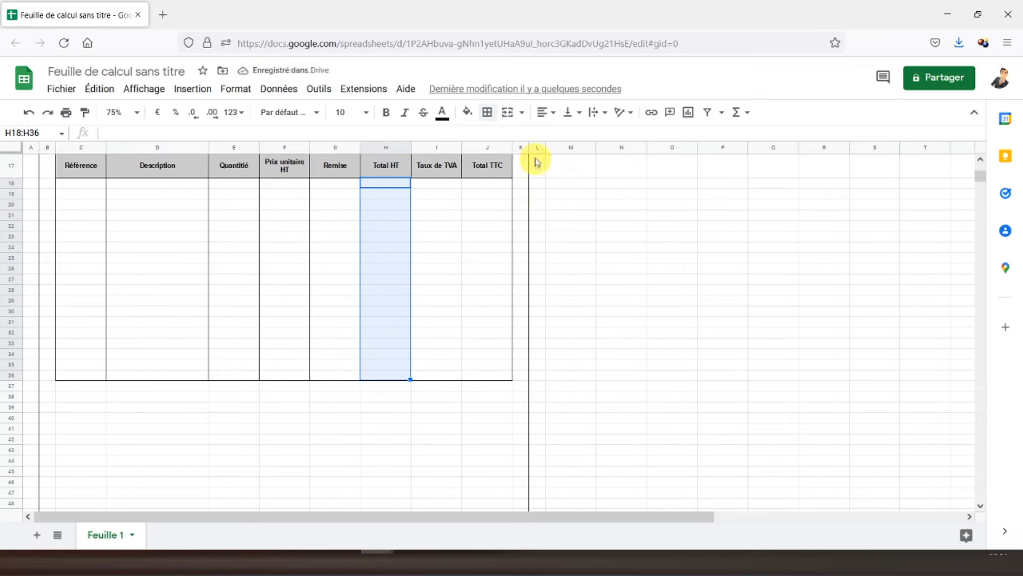
click(487, 112)
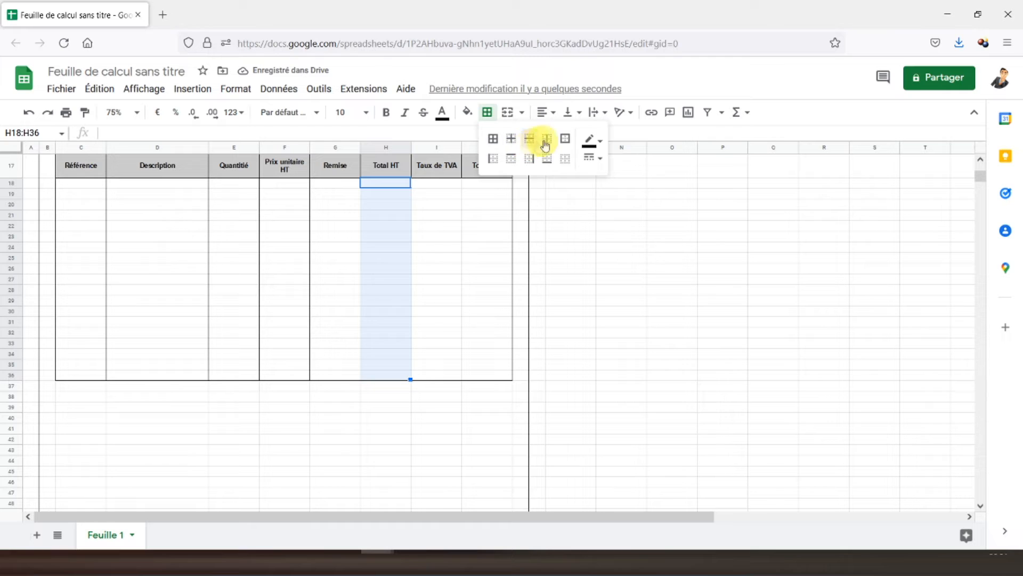
click(564, 139)
drag(472, 186, 480, 377)
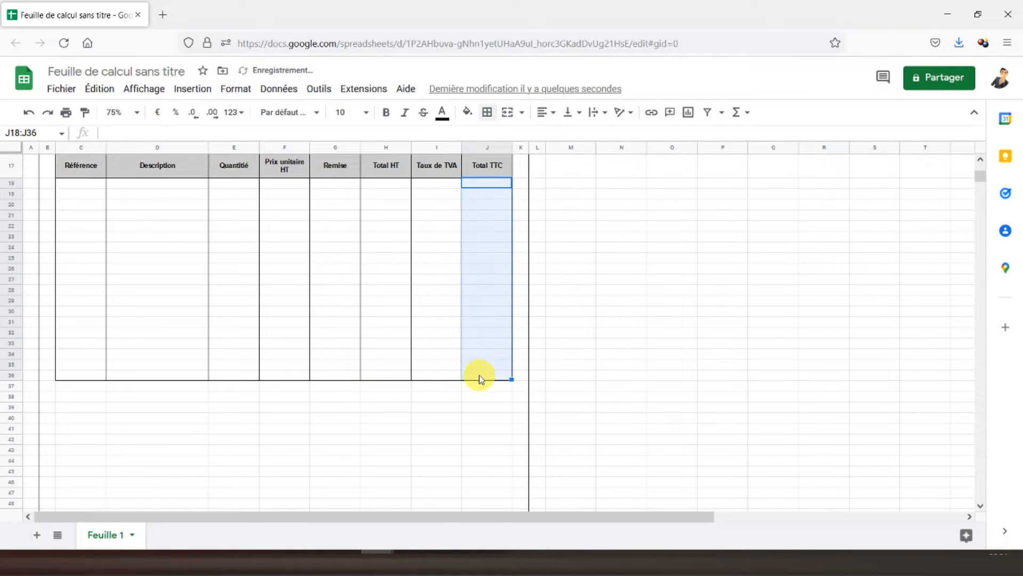
click(486, 112)
click(564, 139)
click(366, 226)
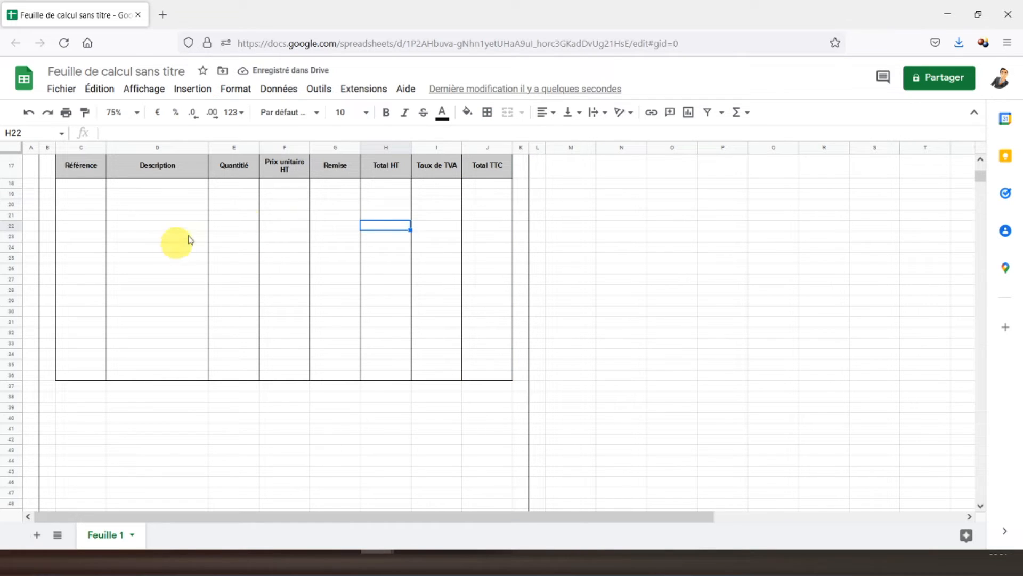
Format the Total TTC, Total HT and Prix unitaire HT cells in rows 18 to 36 as euro currency
drag(478, 187, 473, 376)
click(158, 113)
drag(378, 189, 391, 373)
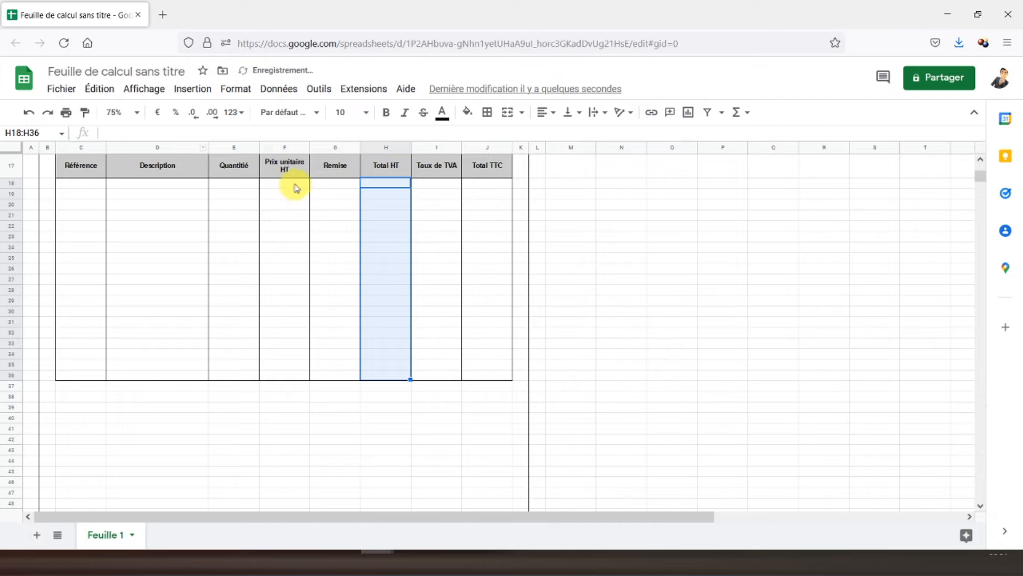
drag(293, 187, 293, 375)
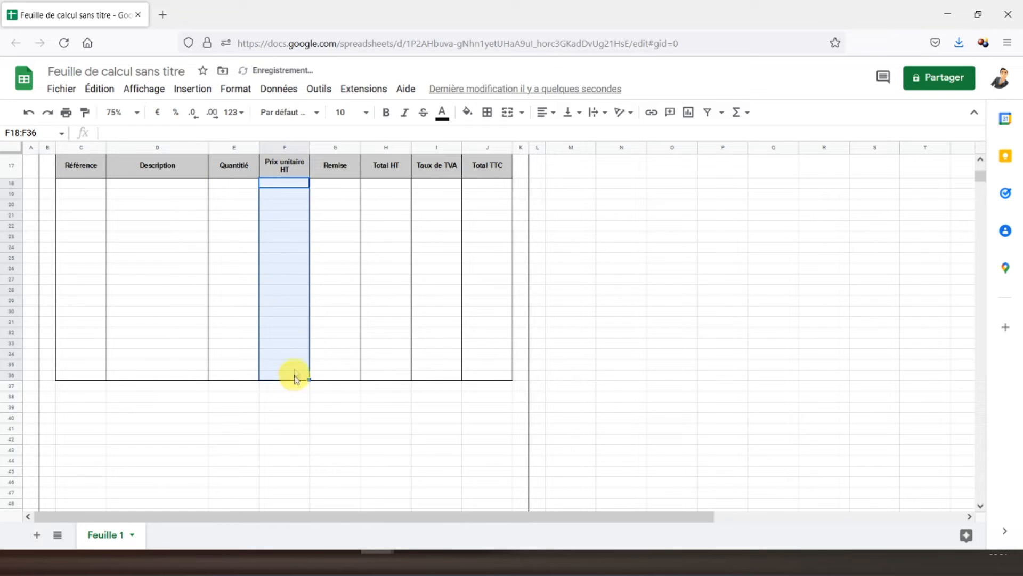
click(158, 113)
Centre the line-item cells C18:J36 horizontally and vertically
drag(81, 182, 478, 372)
click(544, 114)
click(561, 137)
click(570, 114)
click(578, 134)
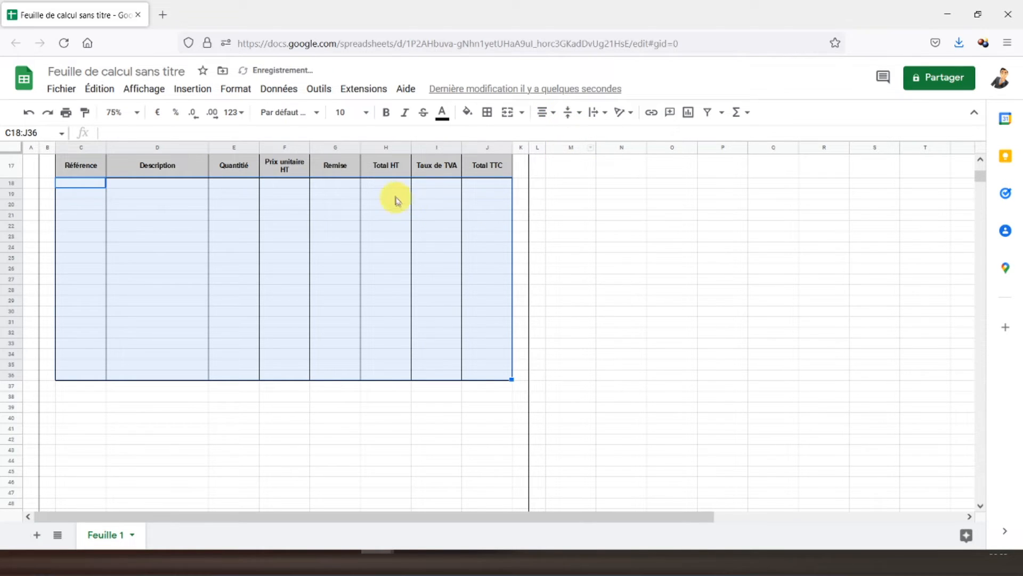
Format the Taux de TVA cells I18:I36 and the Remise cells G18:G36 as percentages
drag(429, 185, 424, 378)
click(176, 113)
drag(323, 184, 331, 378)
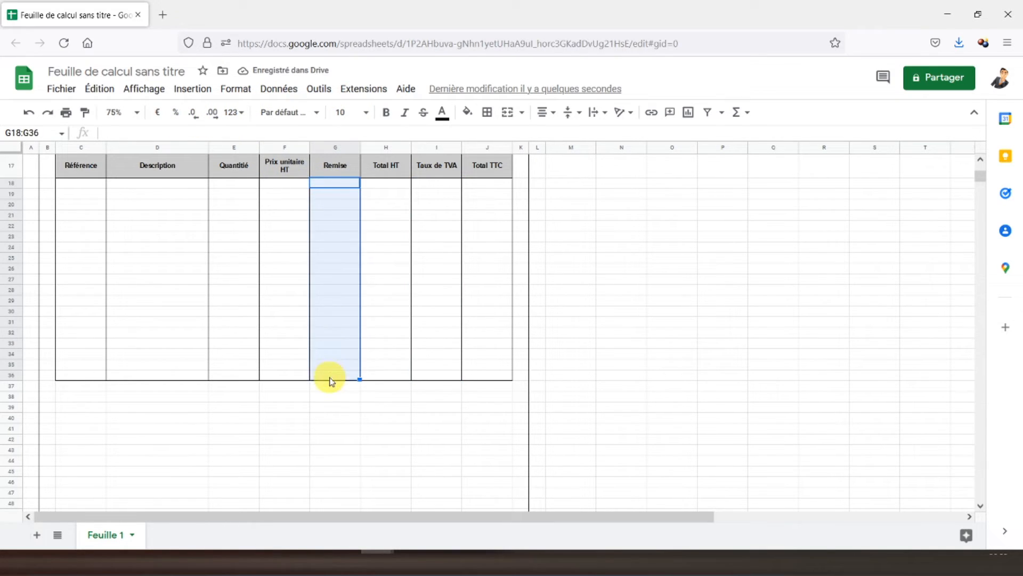
click(175, 114)
click(231, 248)
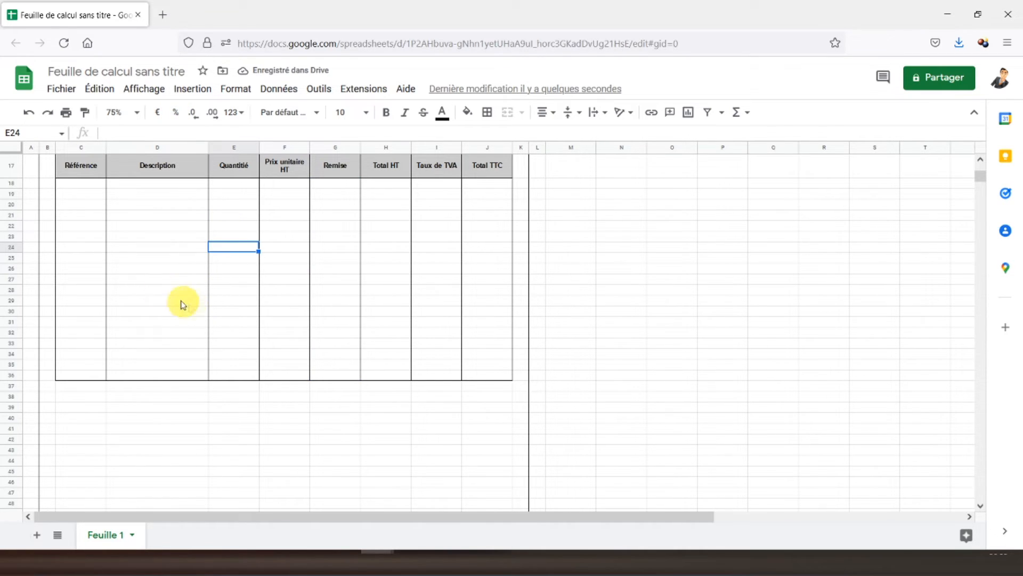
Put an outer border around D38:D39 below the table and merge the two cells
scroll(148, 286, up, 5)
scroll(152, 334, down, 10)
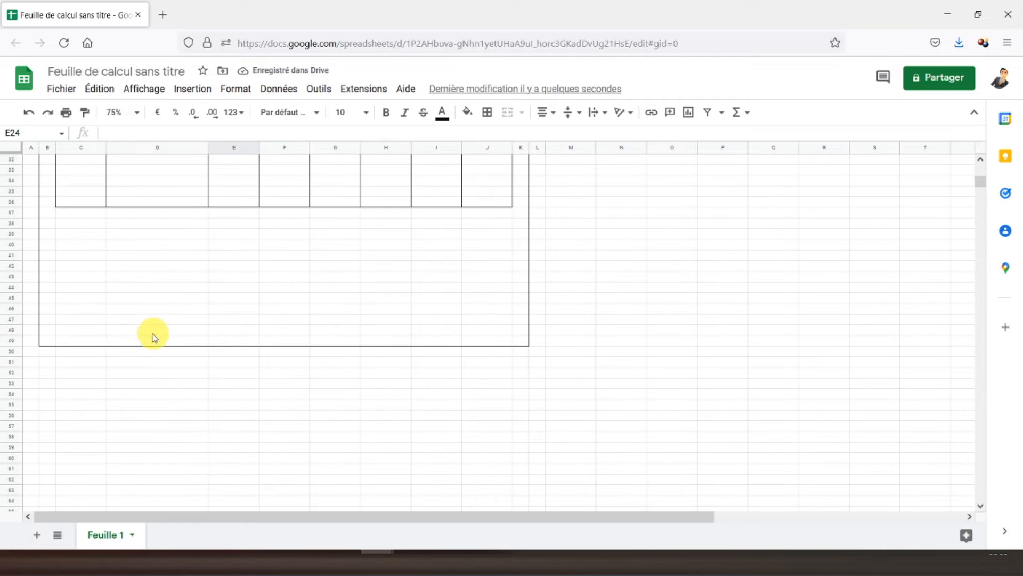
click(123, 226)
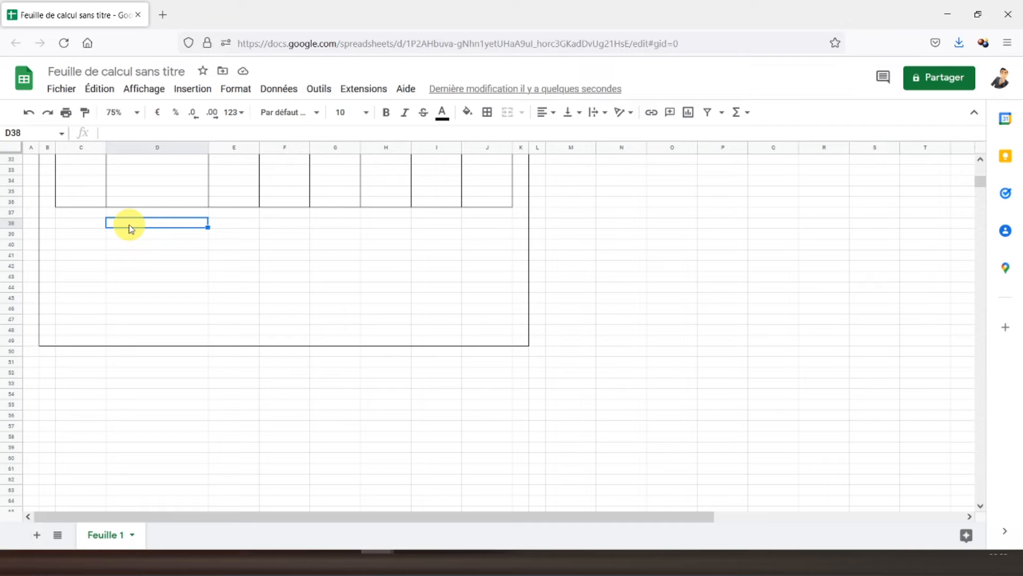
drag(129, 227, 129, 241)
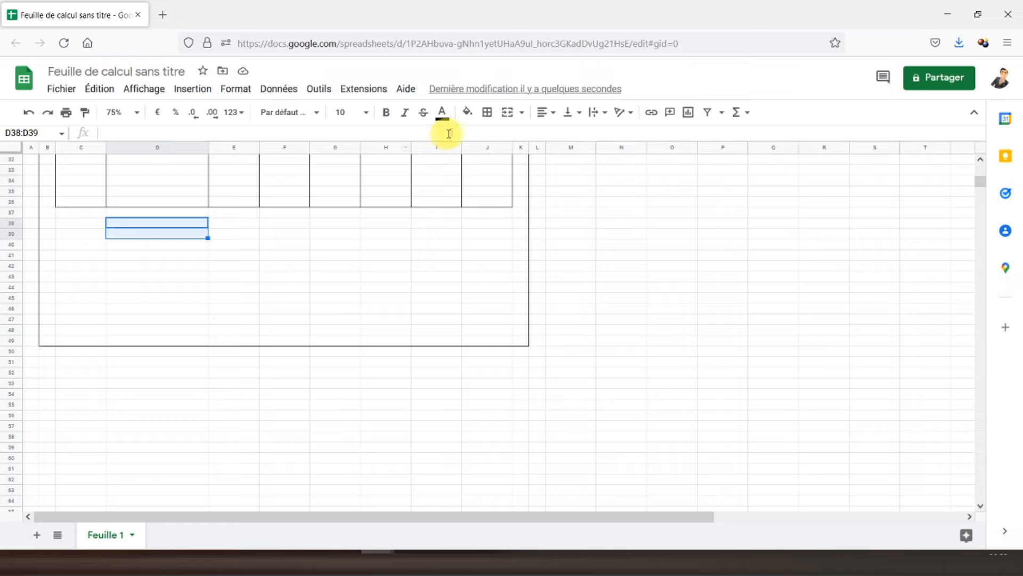
click(487, 113)
click(566, 138)
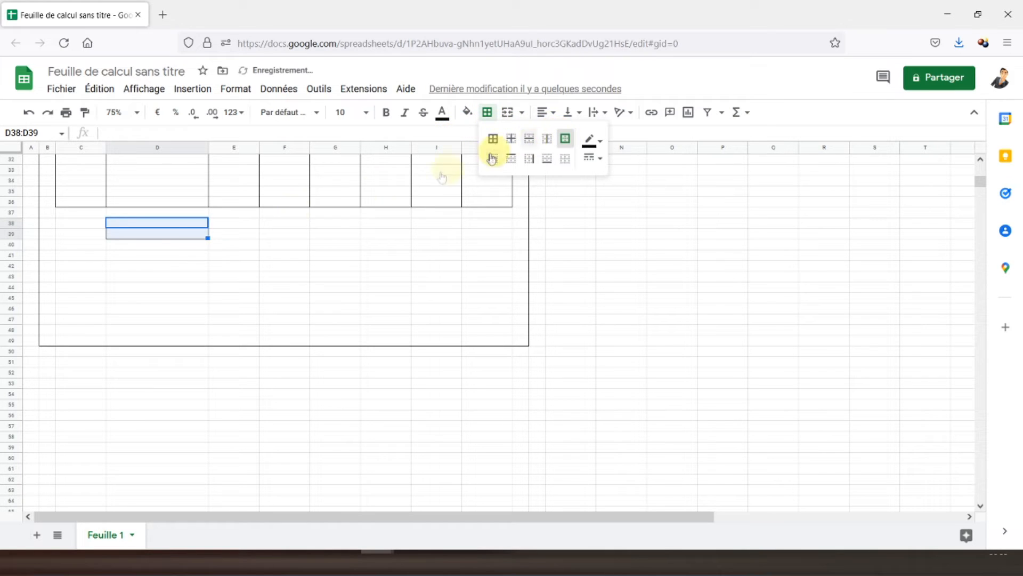
click(508, 112)
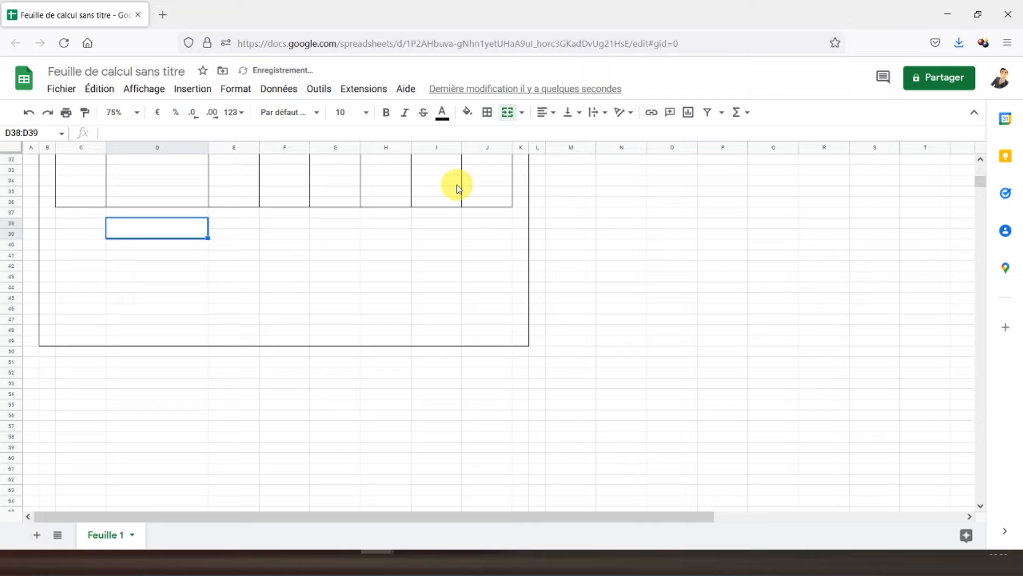
Enter "Signature du client (précédée de la mention "bon pour accord")" in the merged cell D38:D39
text(Signa)
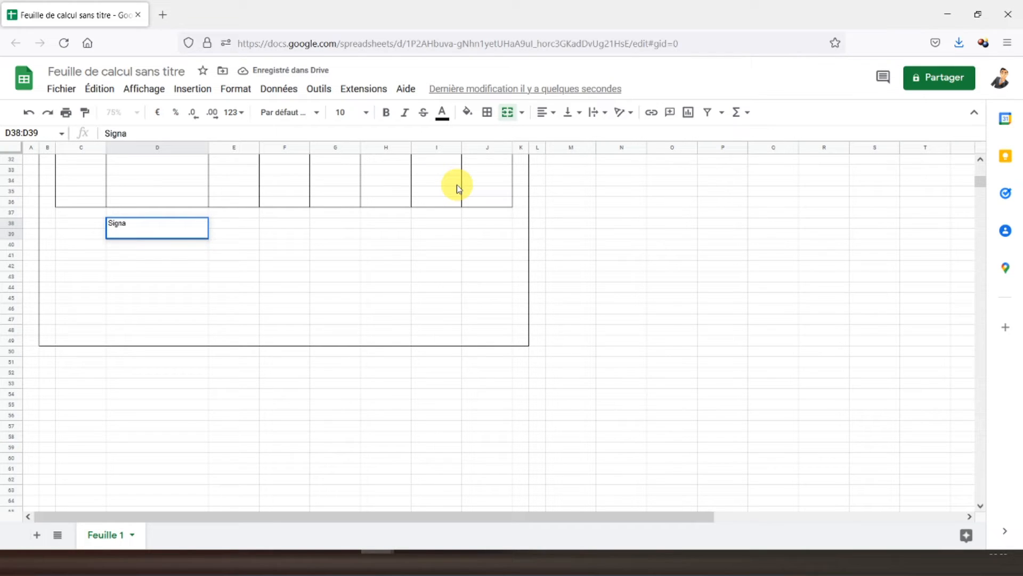
text(ture du client (précédé)
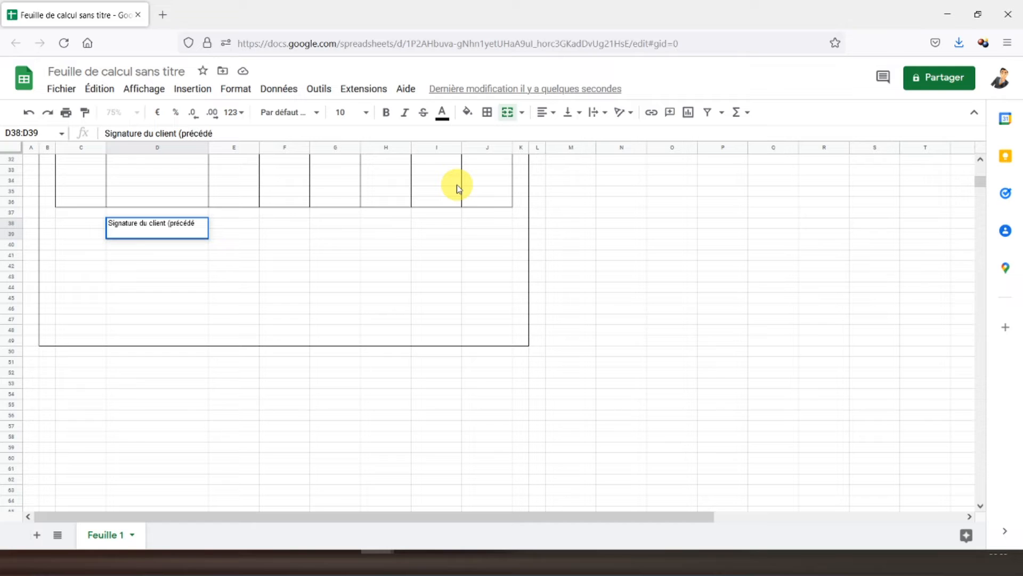
text(e de la mention)
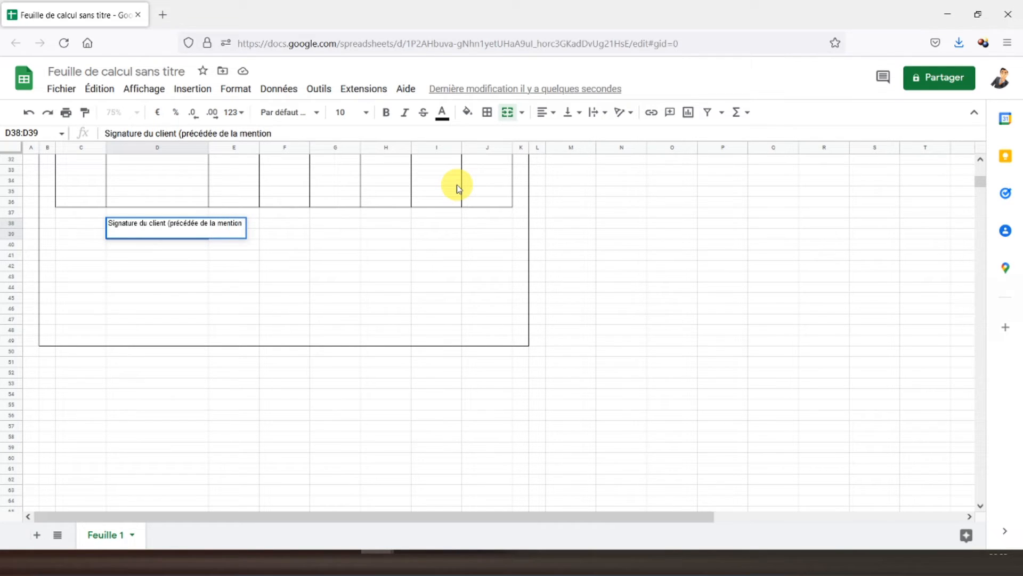
text( "bon pour acco)
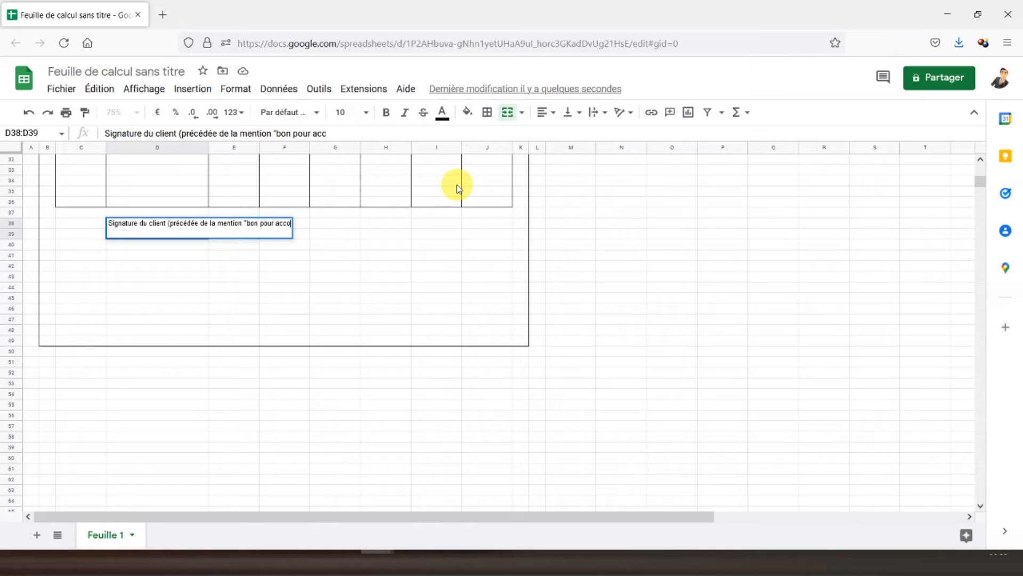
text(rd"))
key(Return)
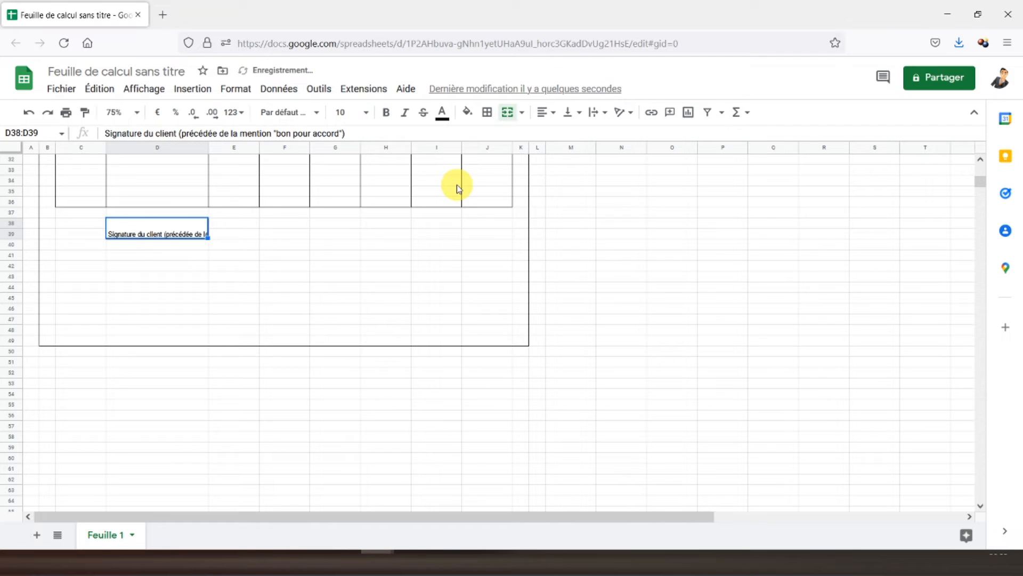
Wrap the signature label's text, centre it horizontally and vertically, and make it bold
click(597, 112)
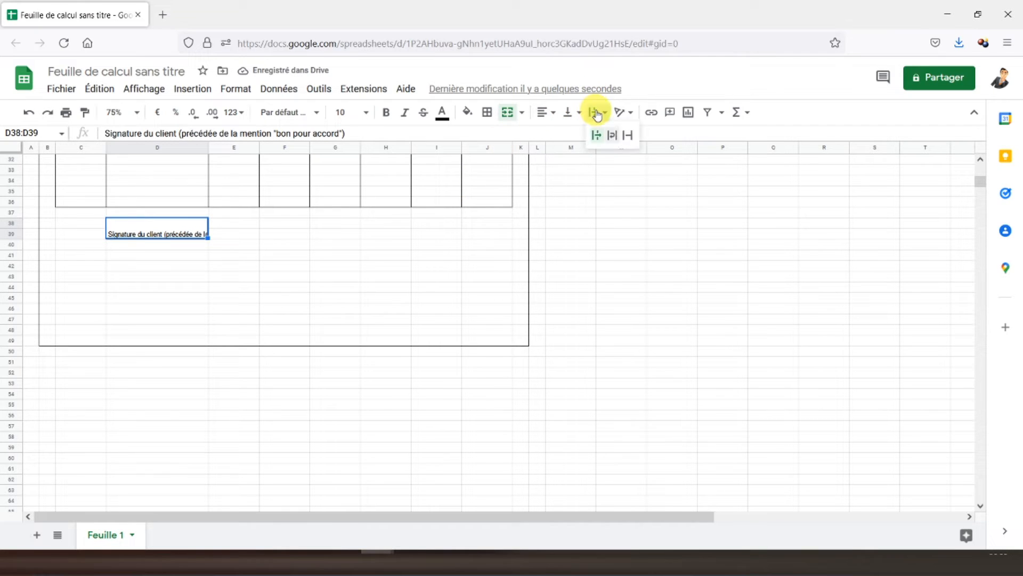
click(610, 136)
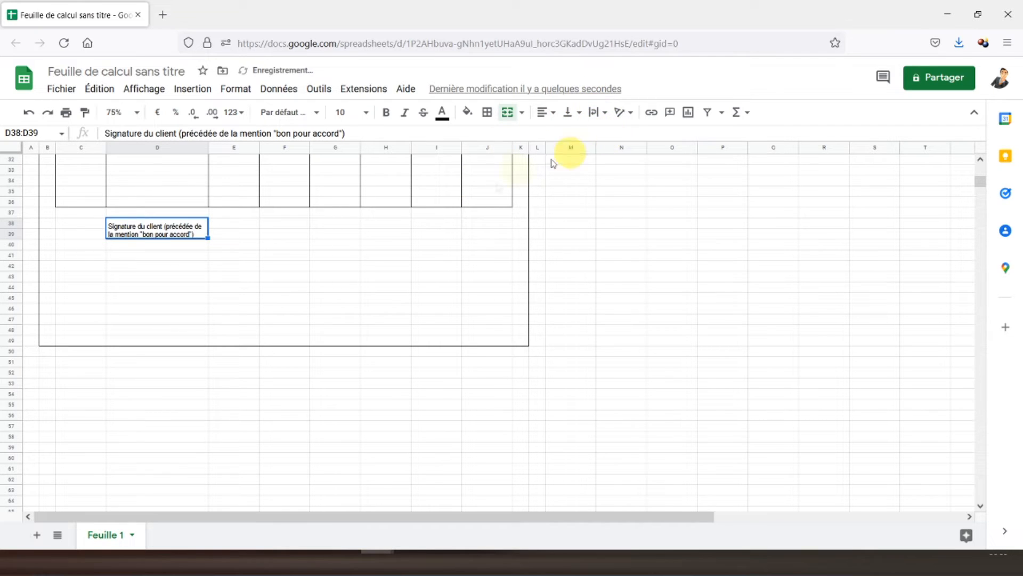
click(544, 112)
click(559, 133)
click(569, 112)
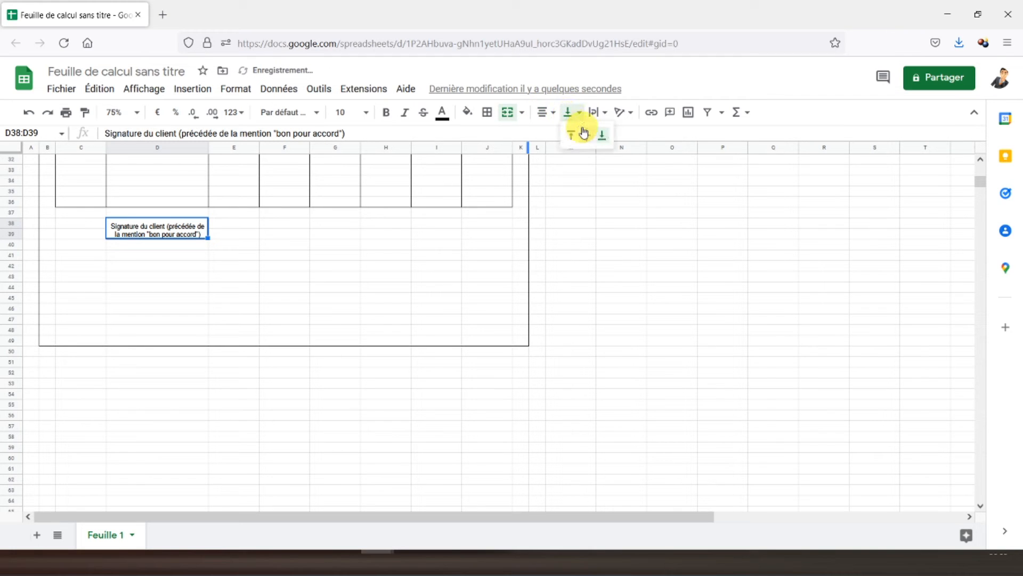
click(586, 136)
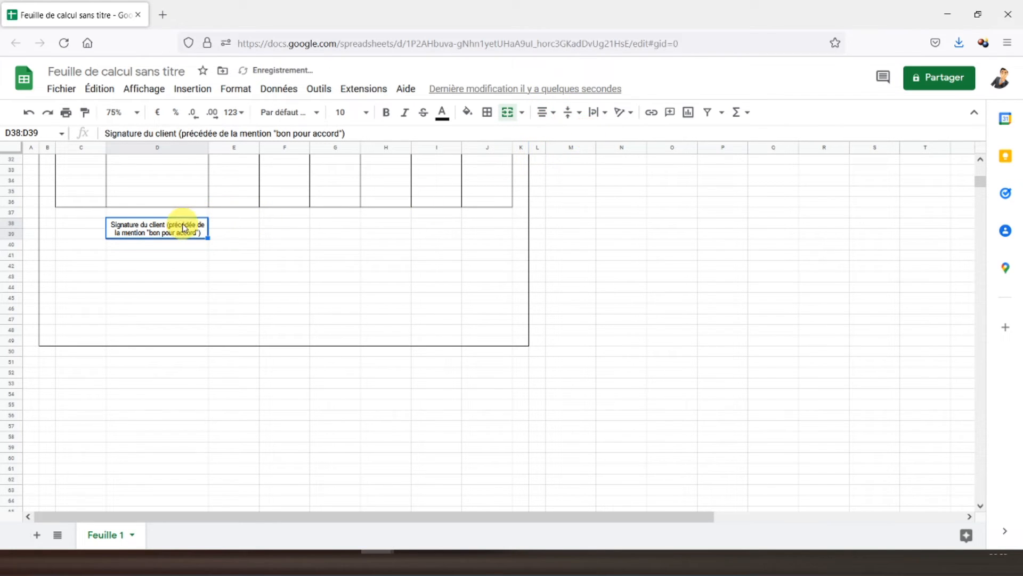
click(386, 112)
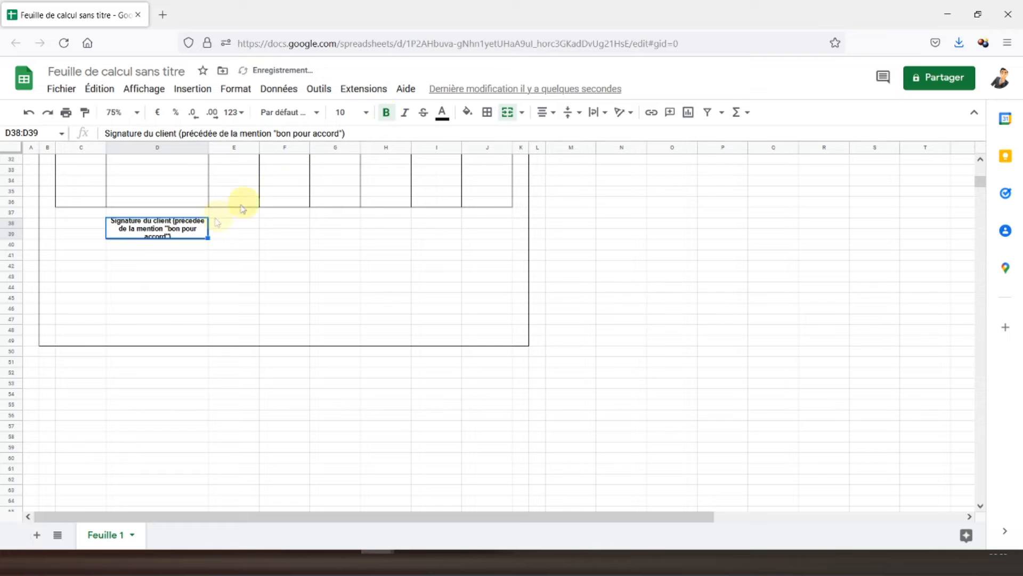
Widen column D slightly so the bold signature label fits on two lines
drag(206, 147, 213, 148)
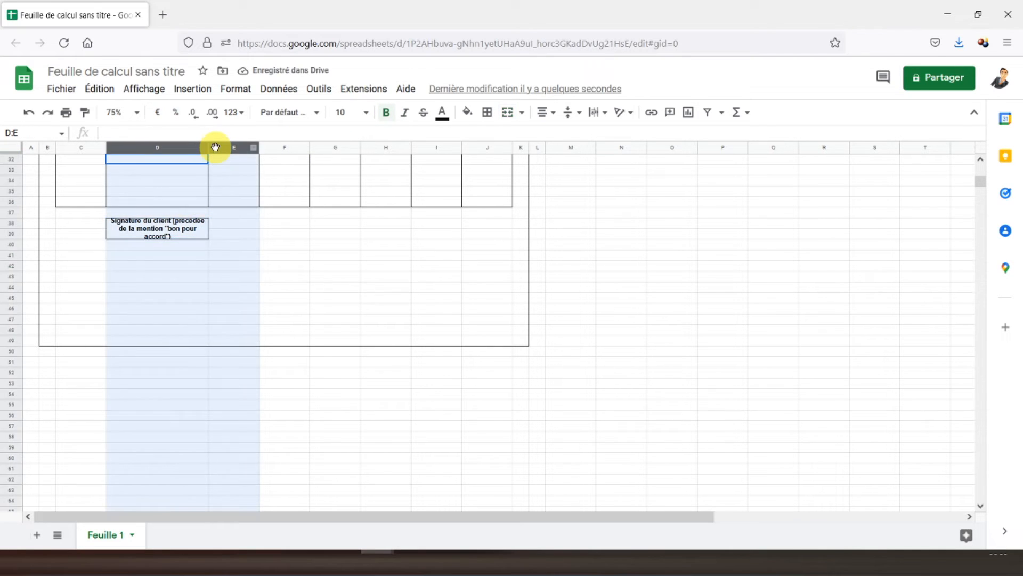
click(184, 148)
click(181, 150)
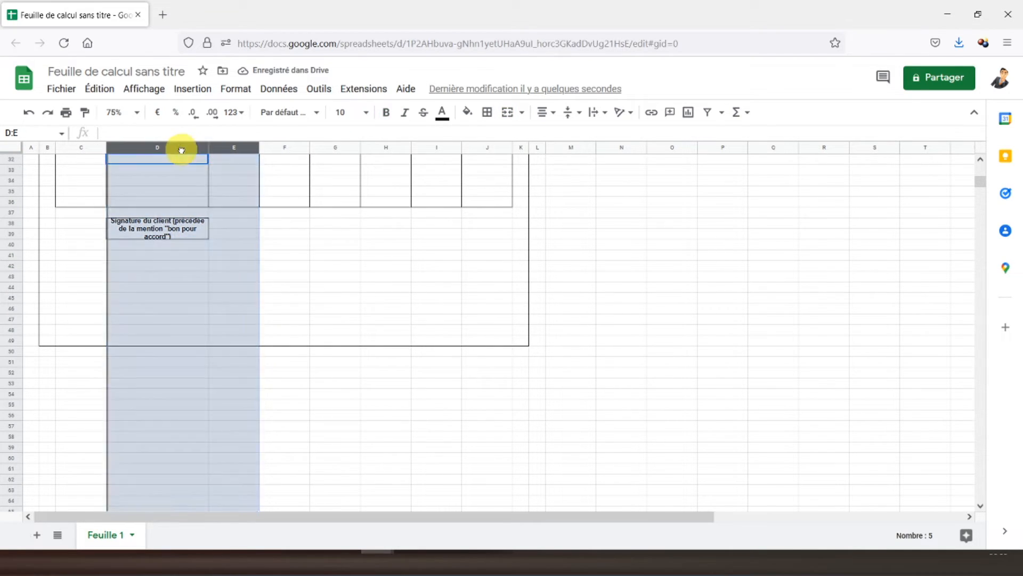
click(174, 223)
click(160, 148)
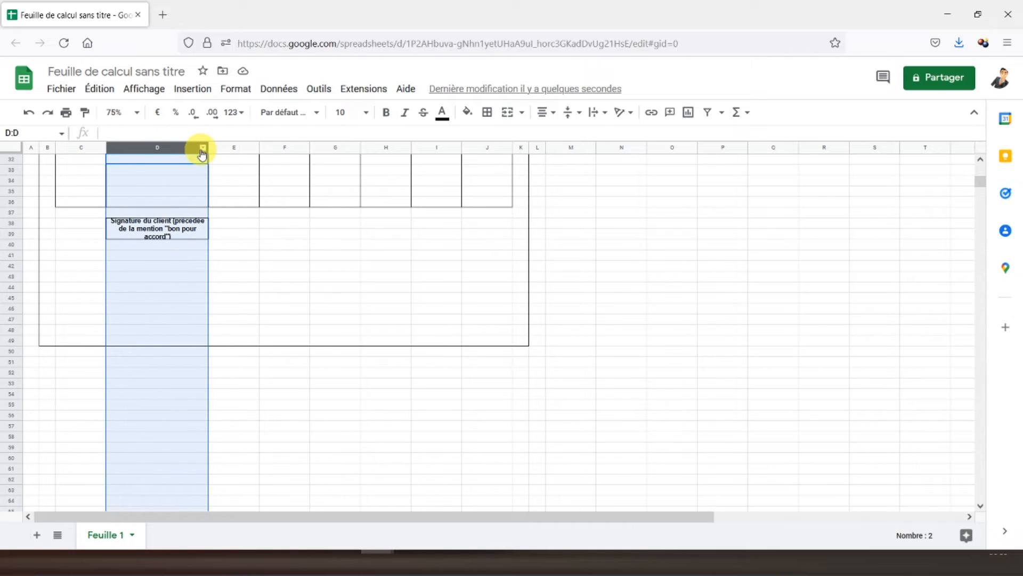
drag(208, 149, 223, 147)
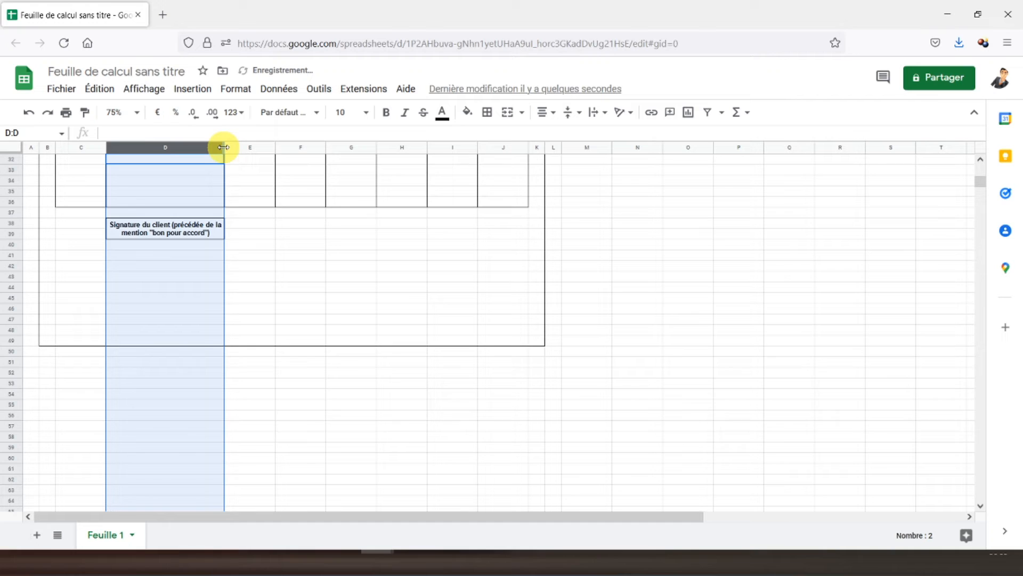
Put an outer border around D40:D43 directly below the client signature label
click(142, 238)
drag(142, 245, 147, 266)
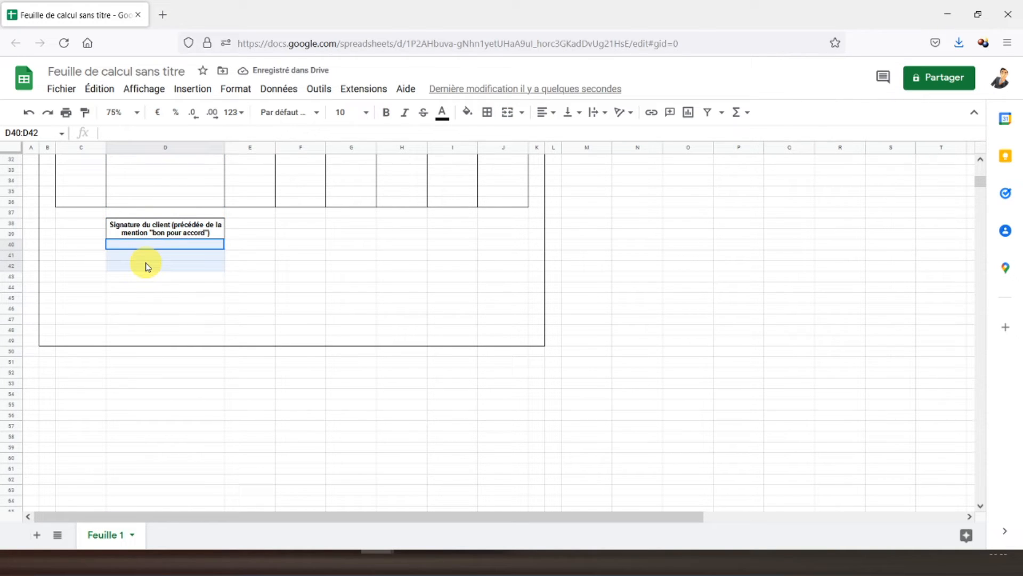
drag(144, 267, 146, 281)
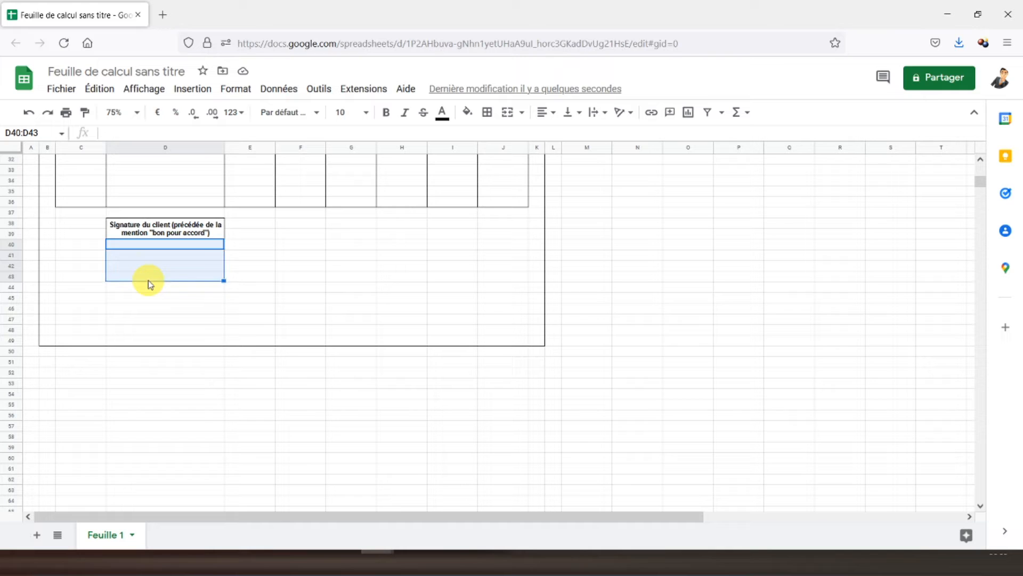
click(487, 112)
click(564, 139)
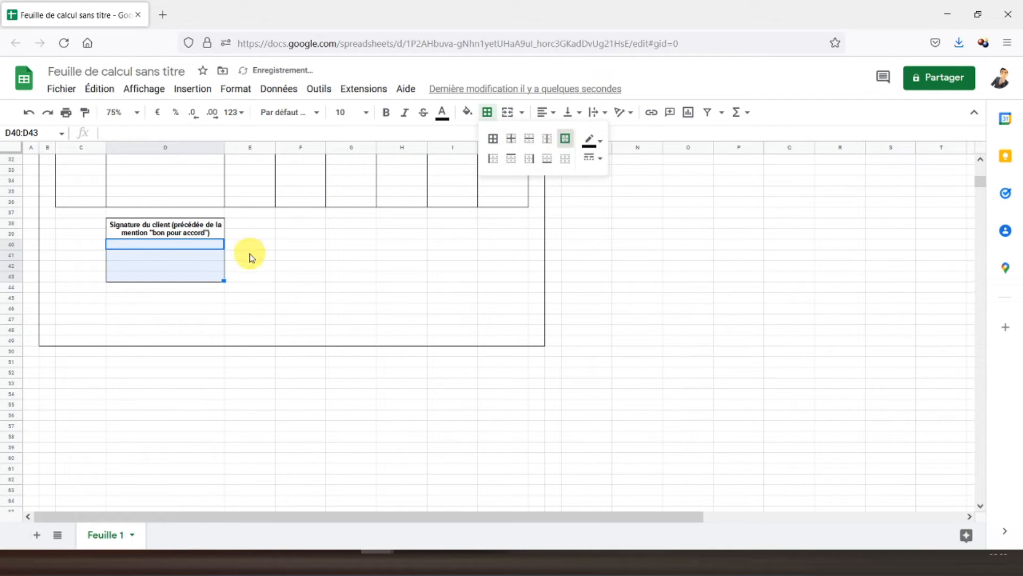
Enter "Signature de l'entrepreneur" in cell D44, under the client signature box
click(142, 291)
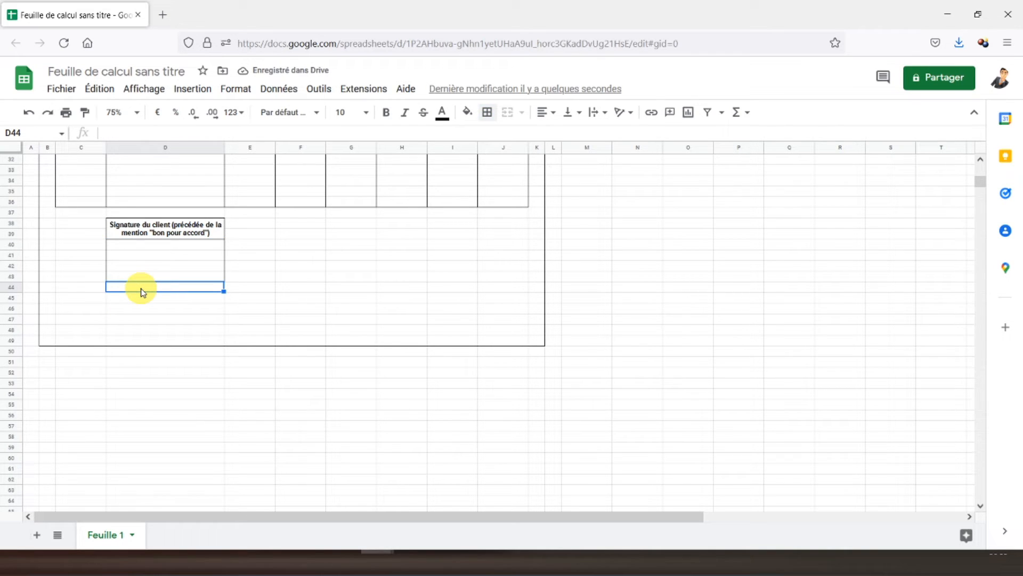
text(Signature de l'entrepreneur)
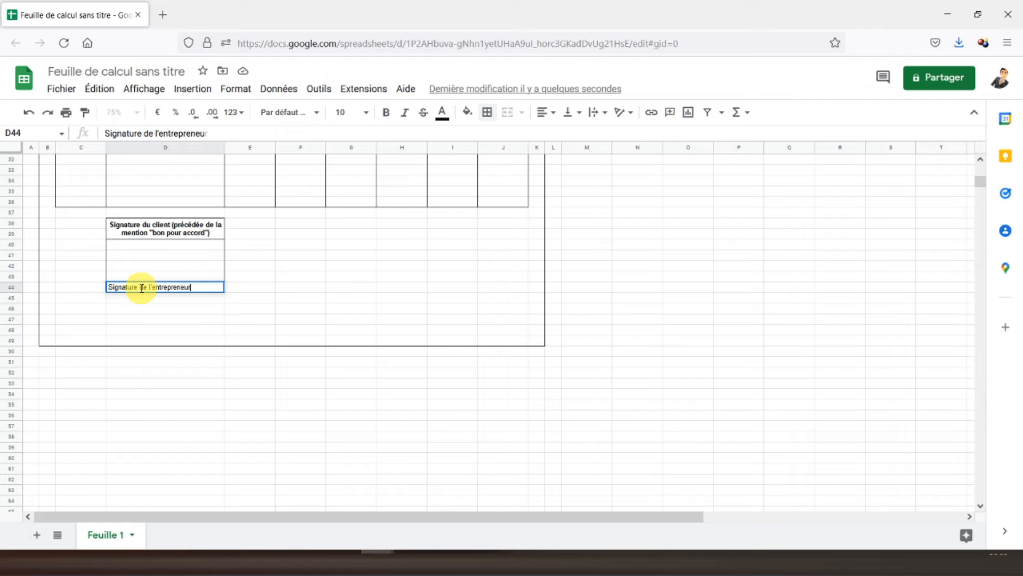
key(Return)
Make the "Signature de l'entrepreneur" label in D44 bold and centre it horizontally and vertically
click(142, 289)
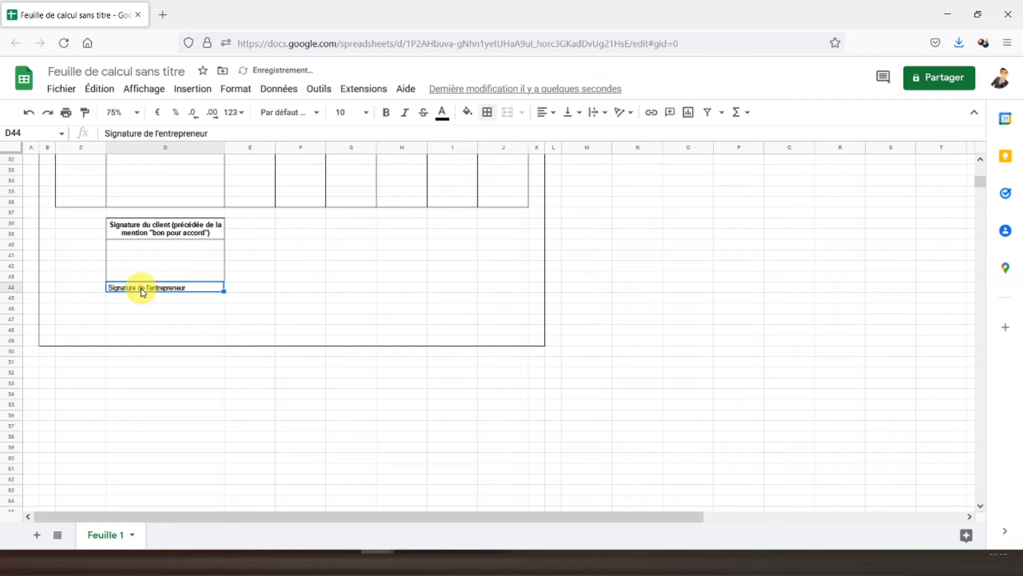
click(392, 113)
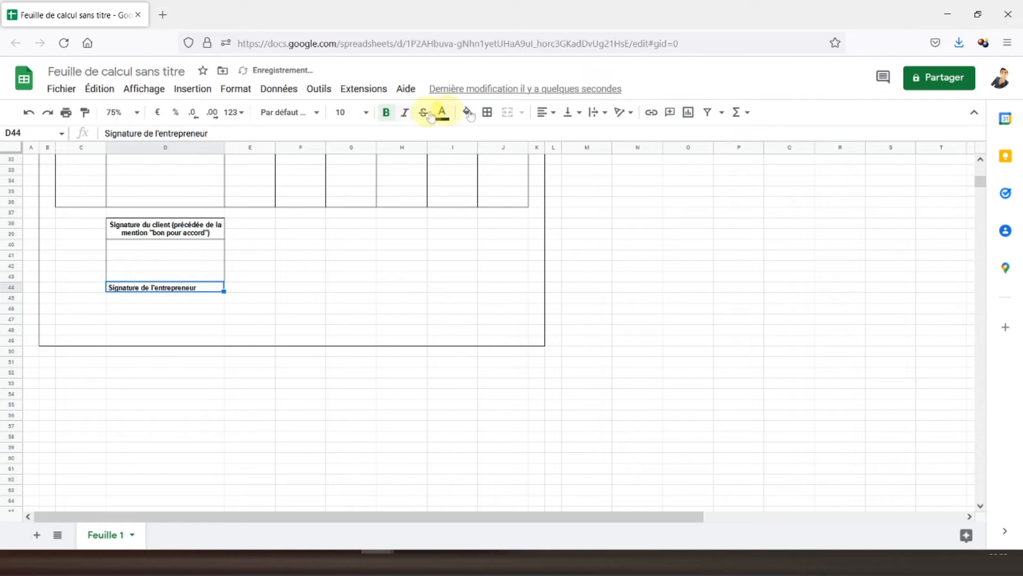
click(546, 112)
click(555, 132)
click(565, 113)
click(586, 133)
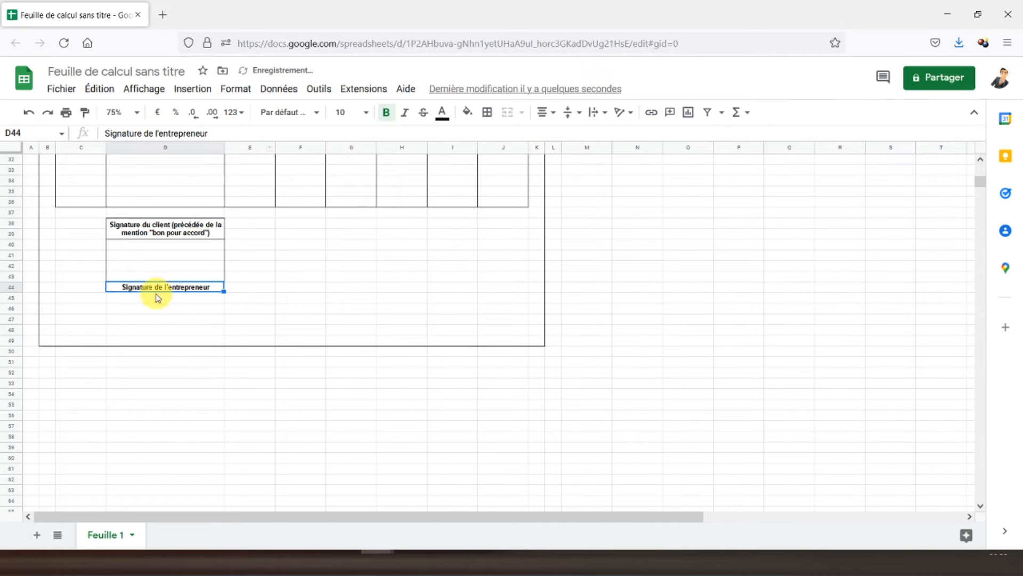
Put an outer border around the label cell D44 and another around the signature space D45:D48
click(488, 113)
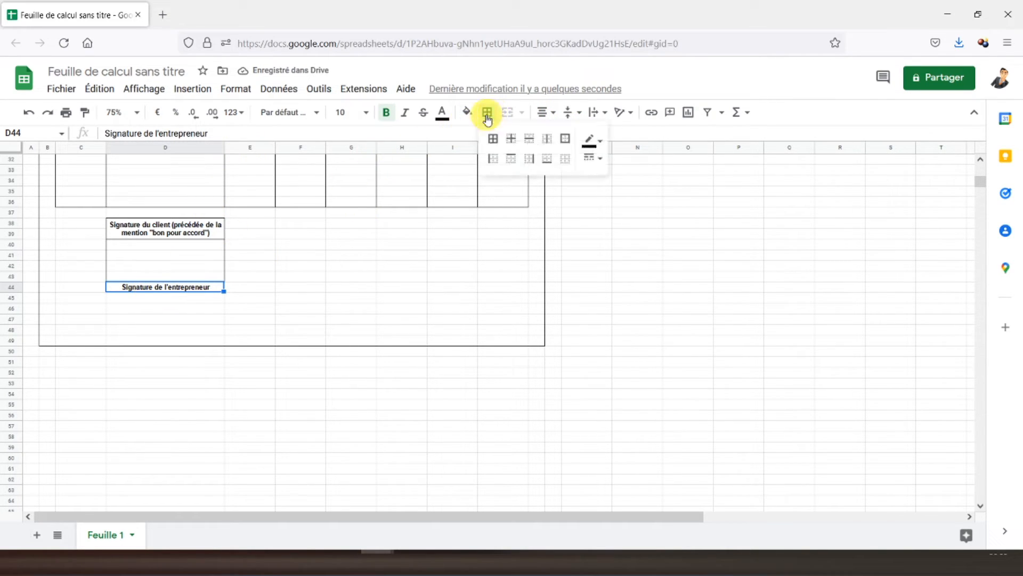
click(565, 139)
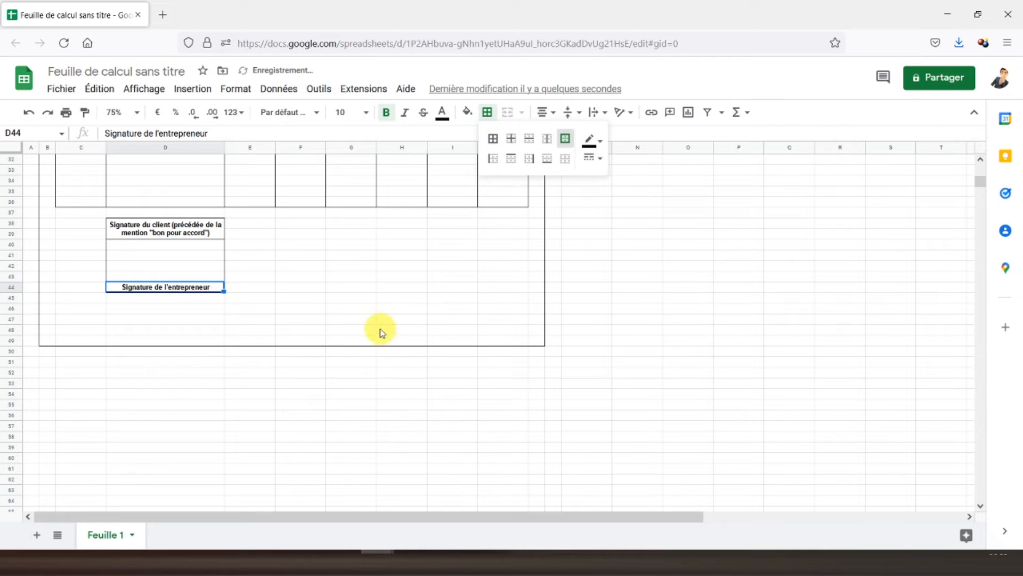
drag(148, 301, 144, 333)
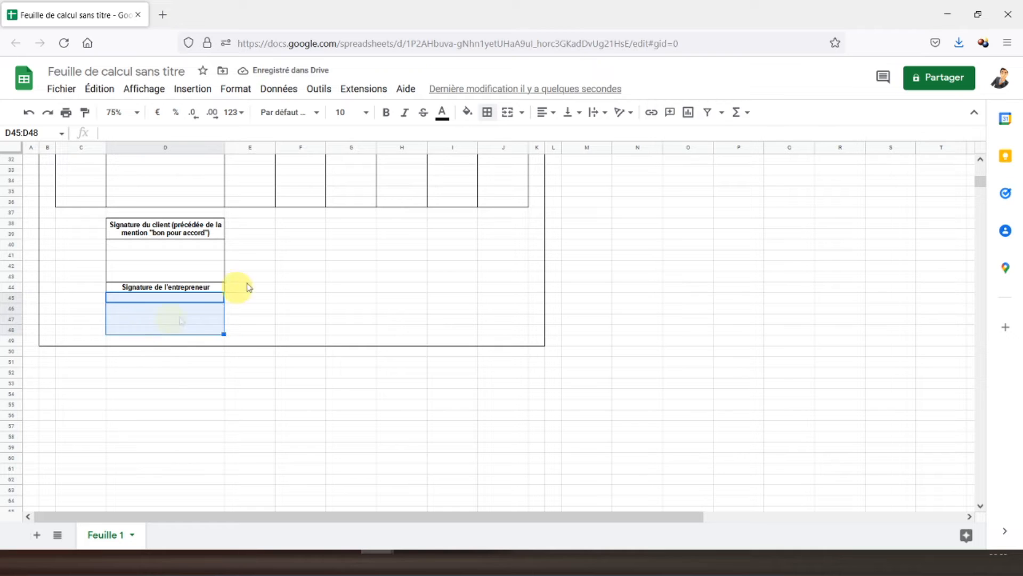
click(487, 112)
click(566, 141)
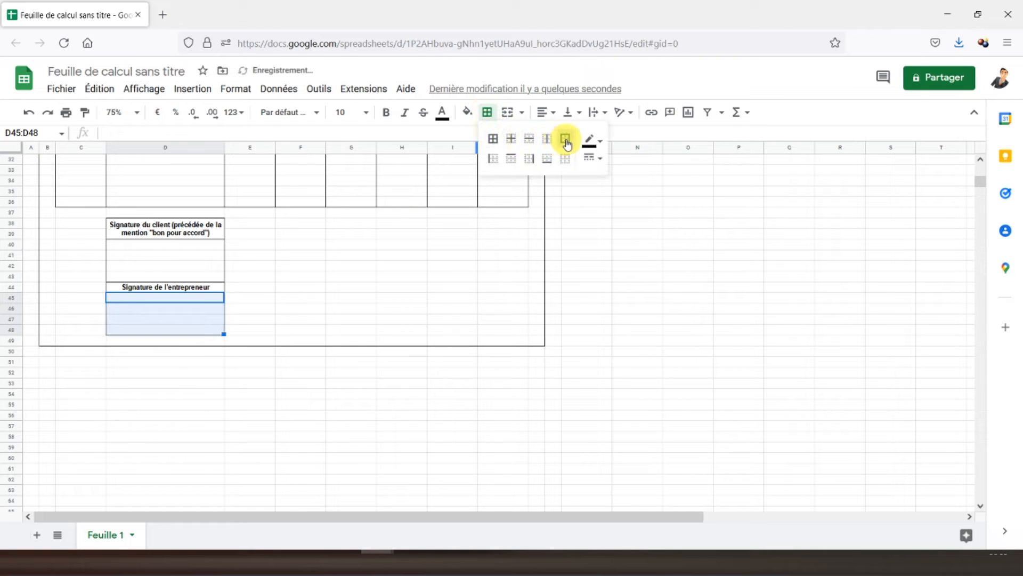
click(265, 269)
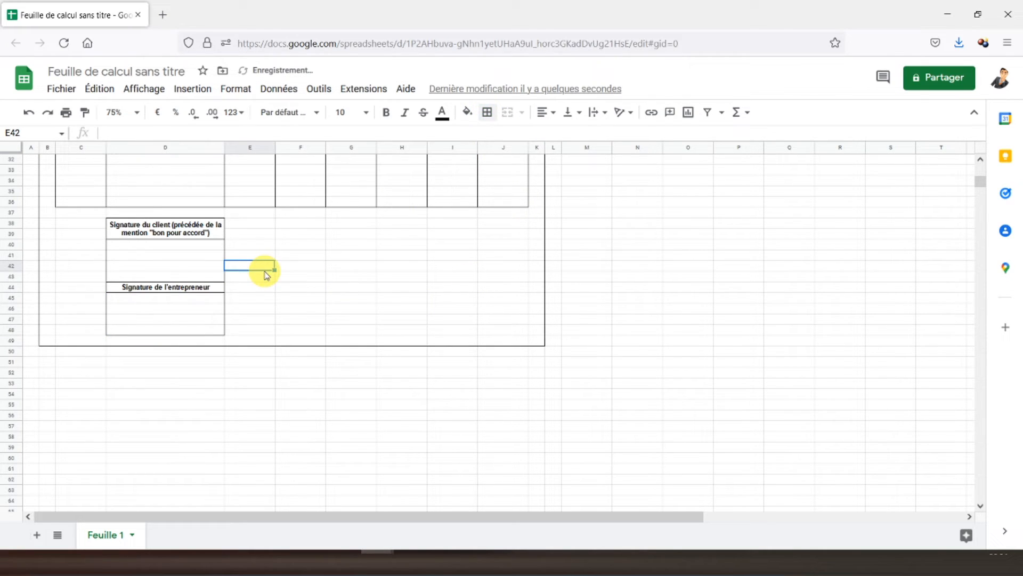
Put an outer border around G38:I43 below the line-item table to frame the totals block
click(352, 226)
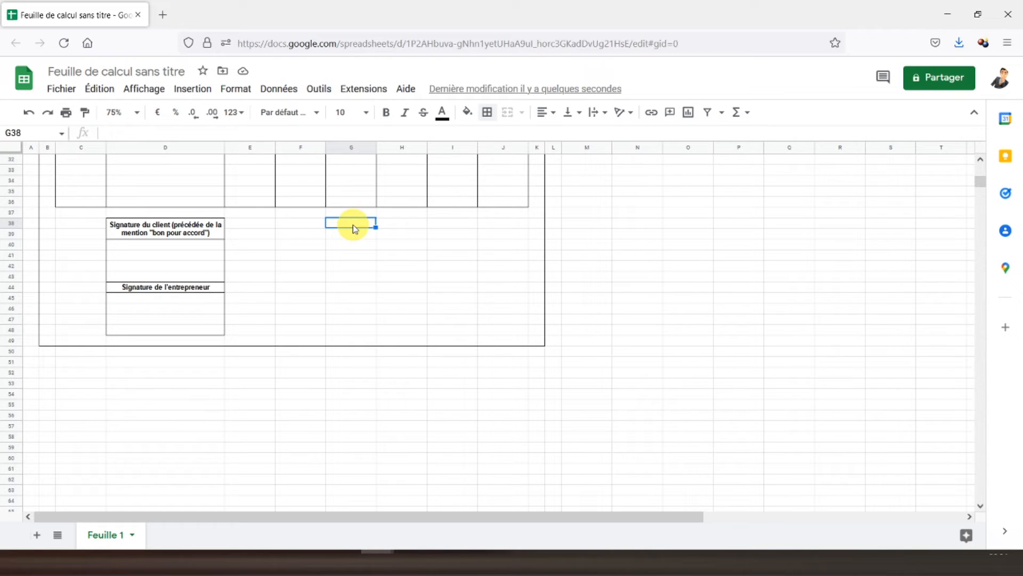
scroll(353, 225, up, 10)
scroll(352, 225, down, 5)
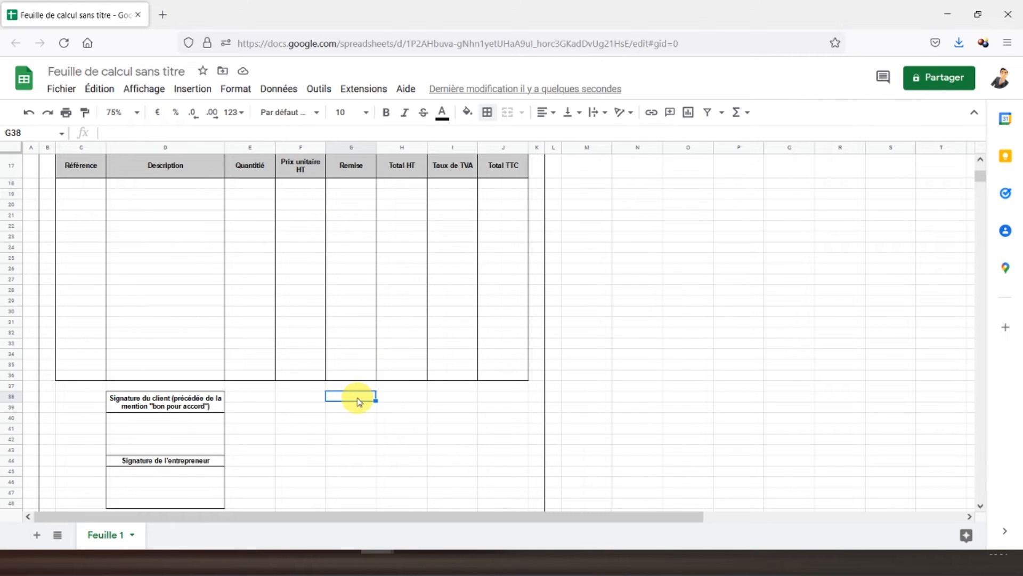
drag(354, 399, 403, 401)
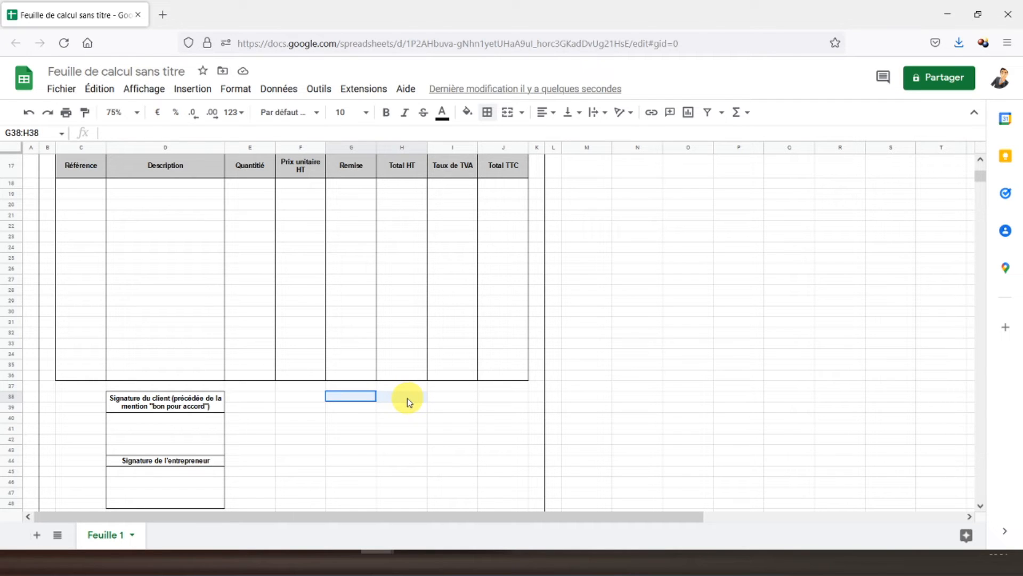
drag(408, 401, 456, 421)
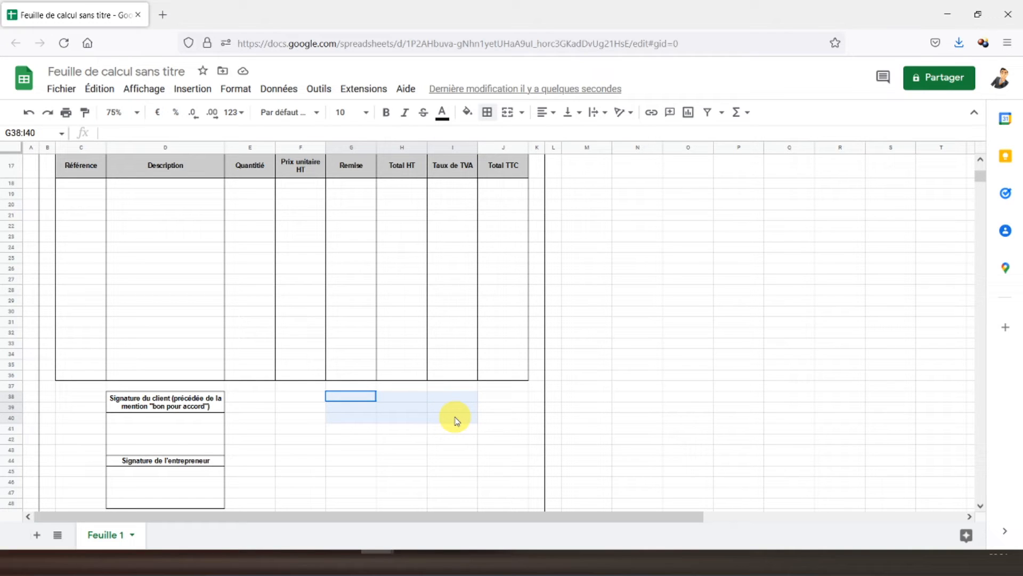
drag(456, 424, 452, 454)
click(488, 112)
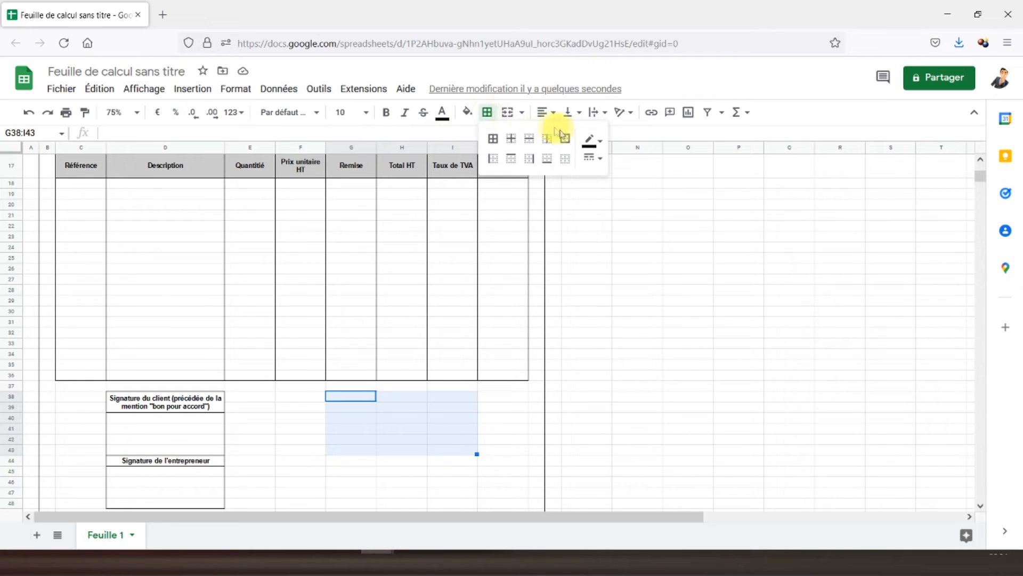
click(568, 143)
Merge G38:H38 and enter "Total Hors Taxes" in the merged cell
click(342, 397)
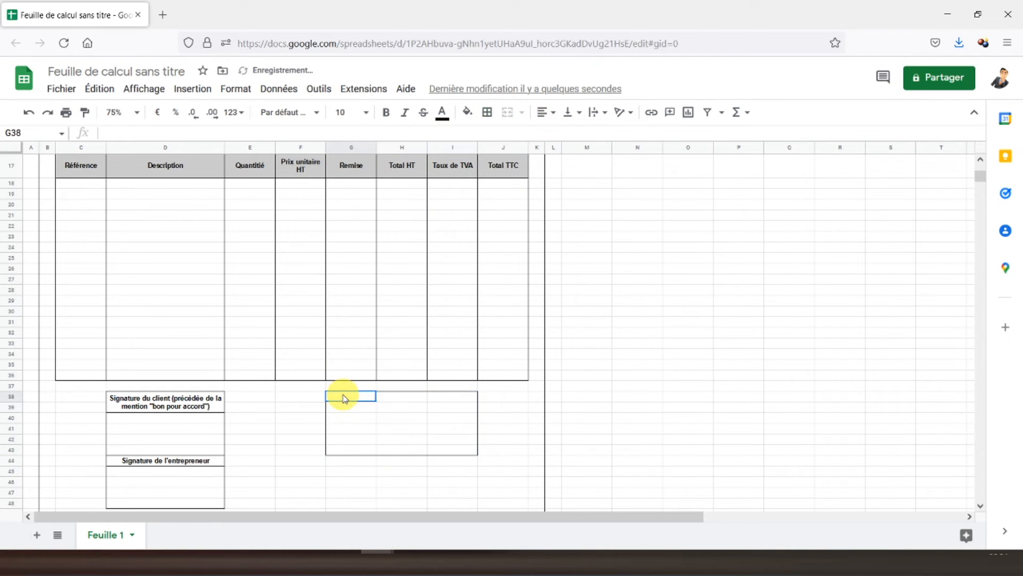
drag(390, 398, 392, 395)
click(508, 112)
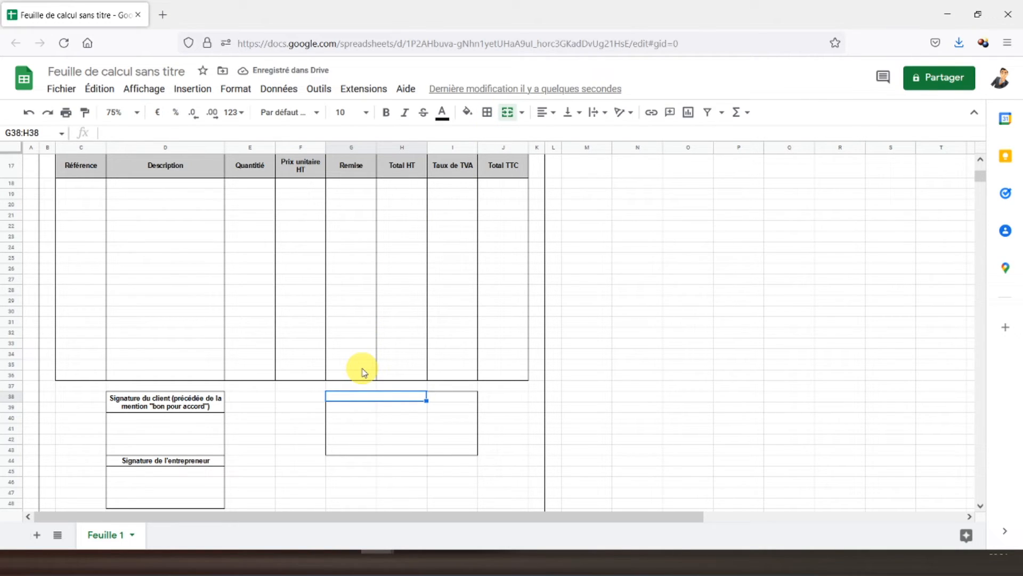
text(Total Hors Taxes)
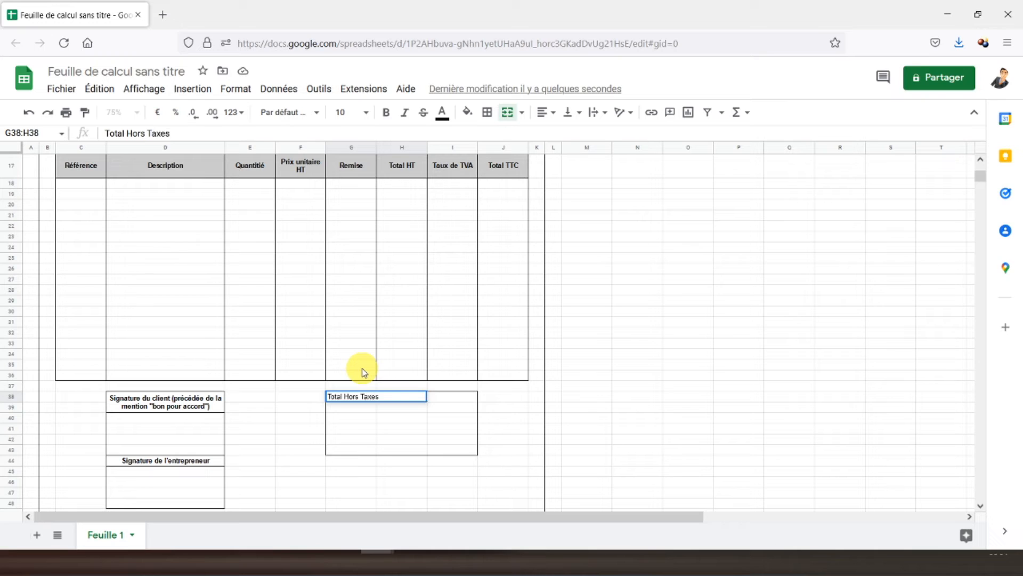
key(Return)
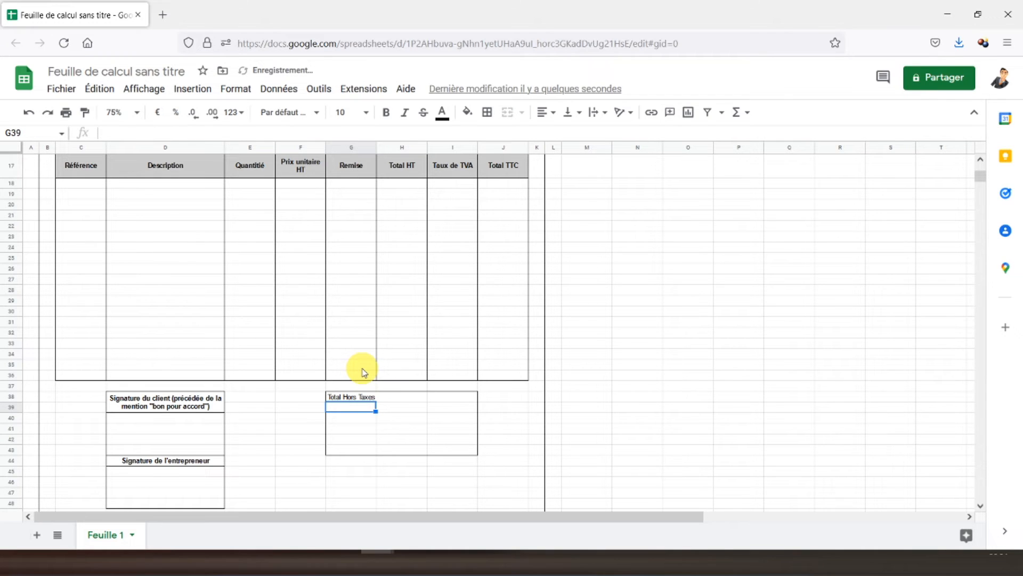
Enter the VAT labels "TVA à 20 %", "TVA à 10 %", "TVA à 5,5 %" and "TVA à 2,1%" in G39:G42
text(TVA)
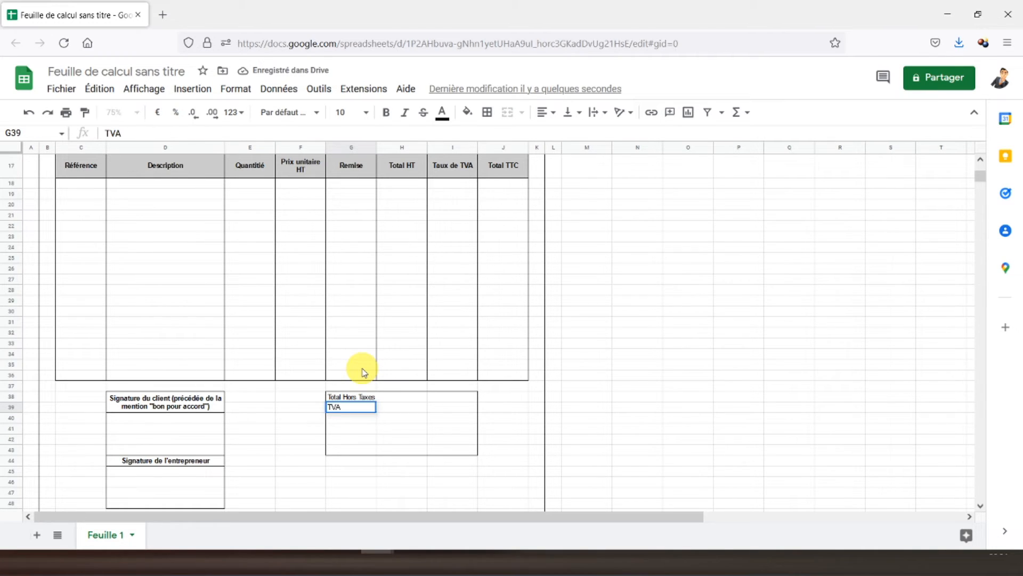
text( à 20)
text(TVA )
text(à )
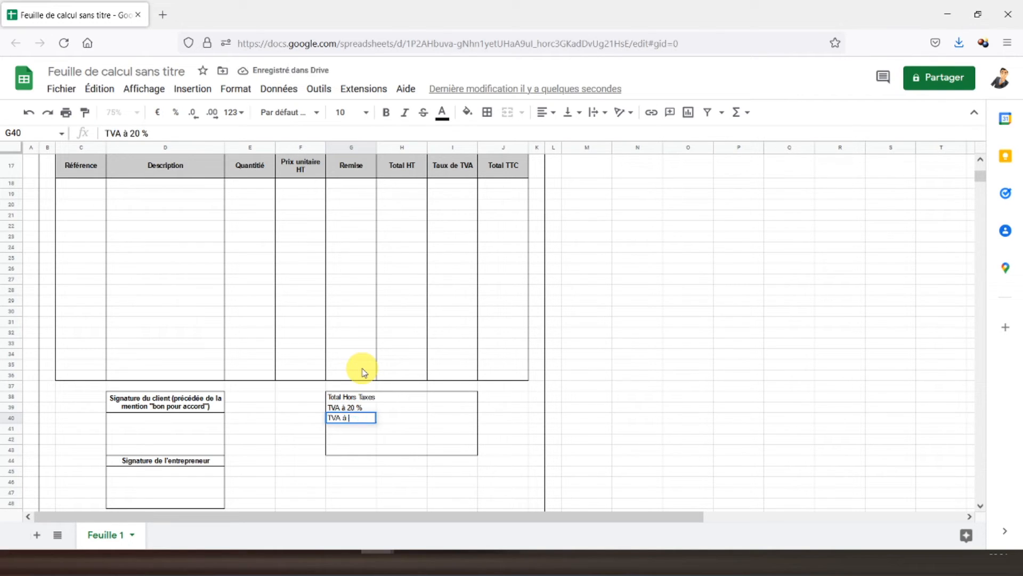
text(10)
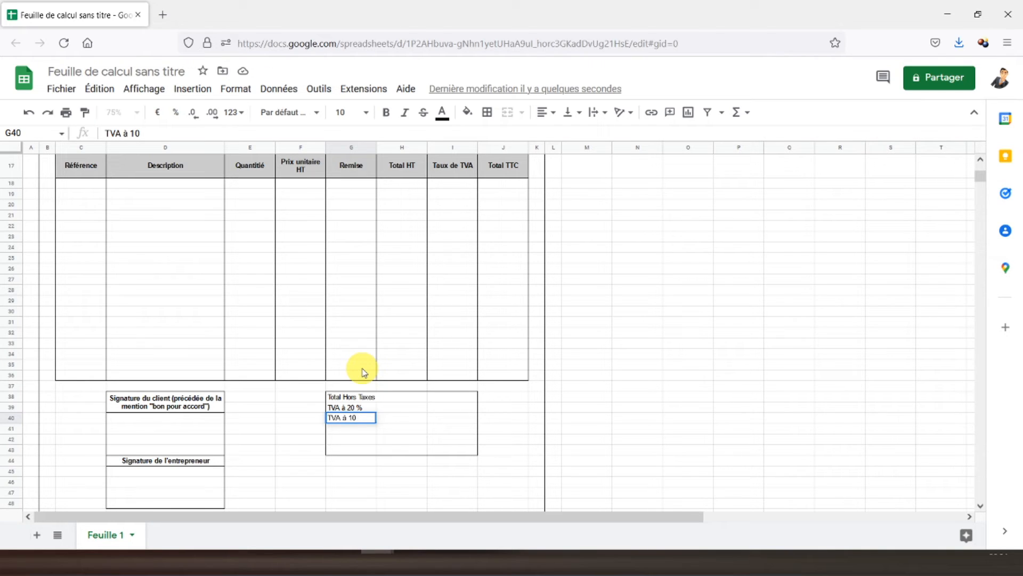
key(Return)
text(TVA à 5,5 %)
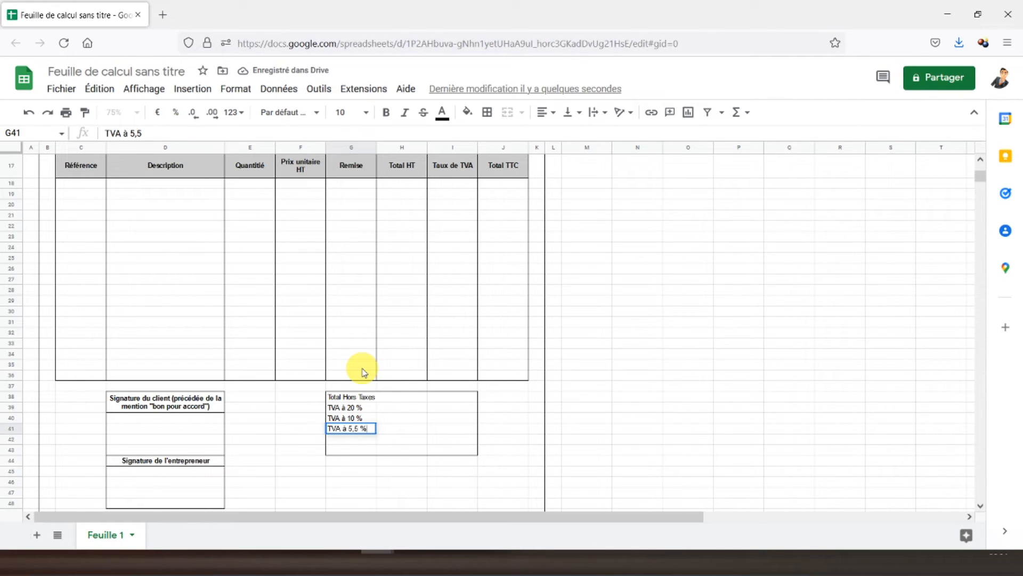
key(Return)
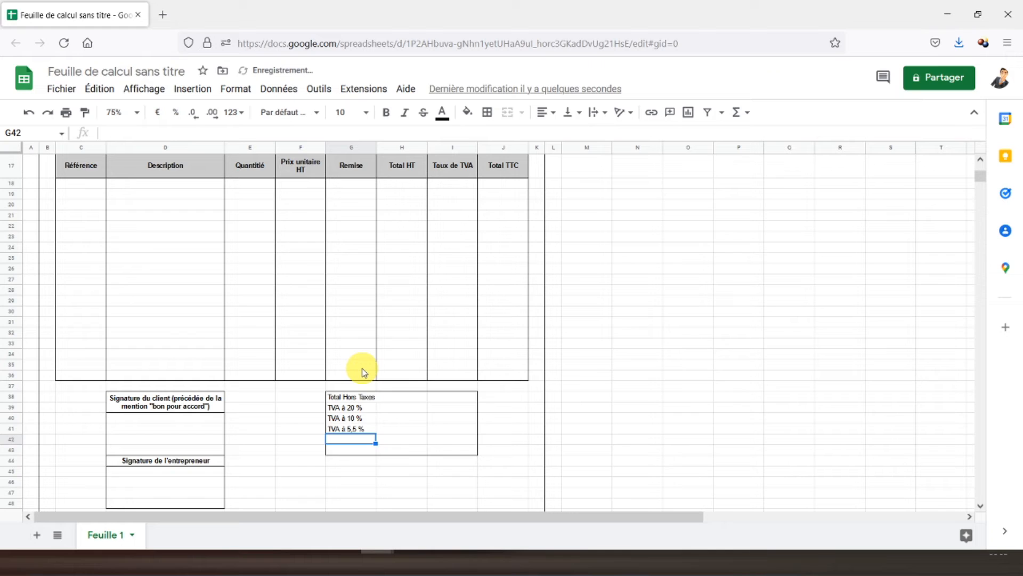
text(TVA)
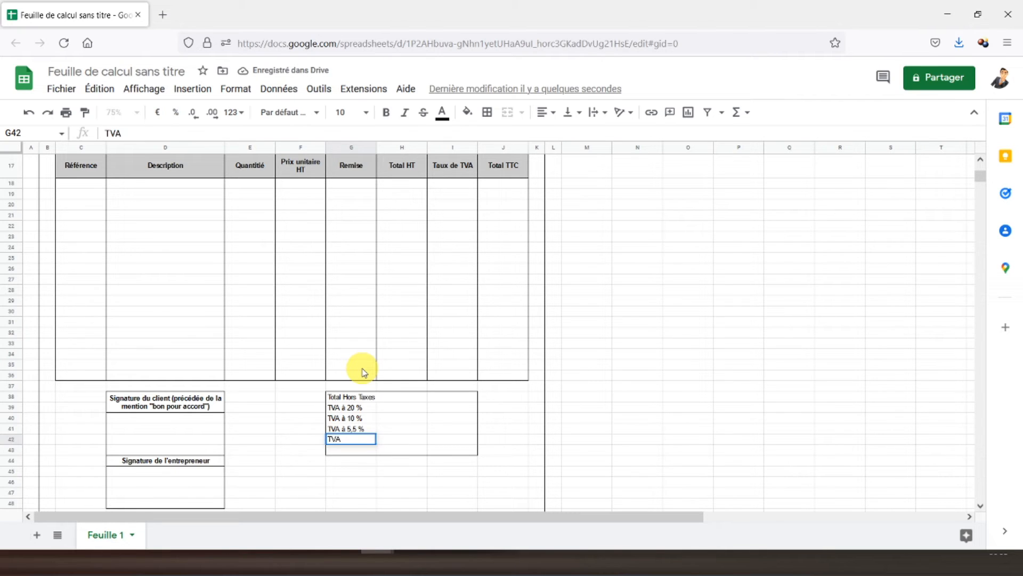
text( à 2,)
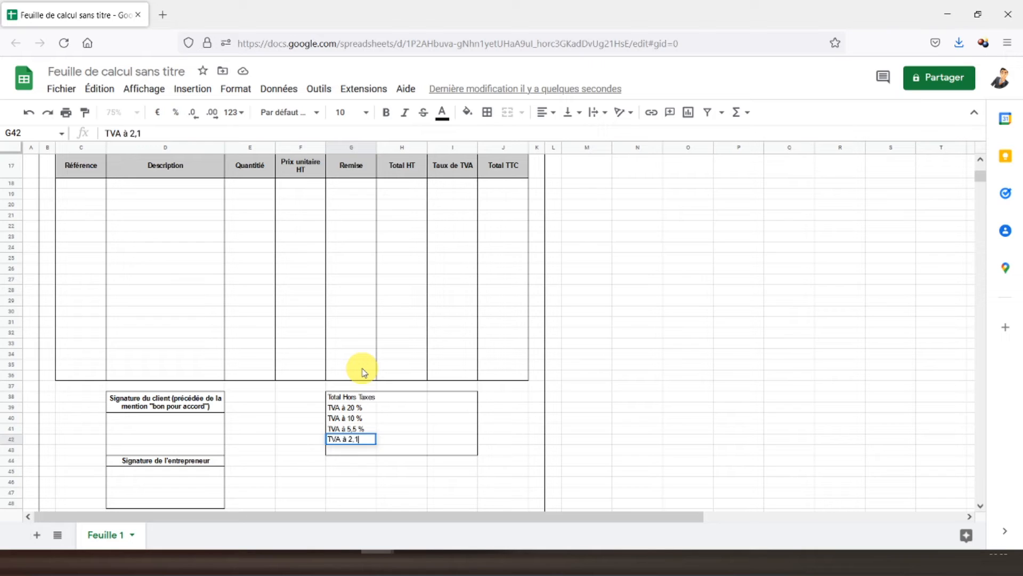
text(1%)
key(Return)
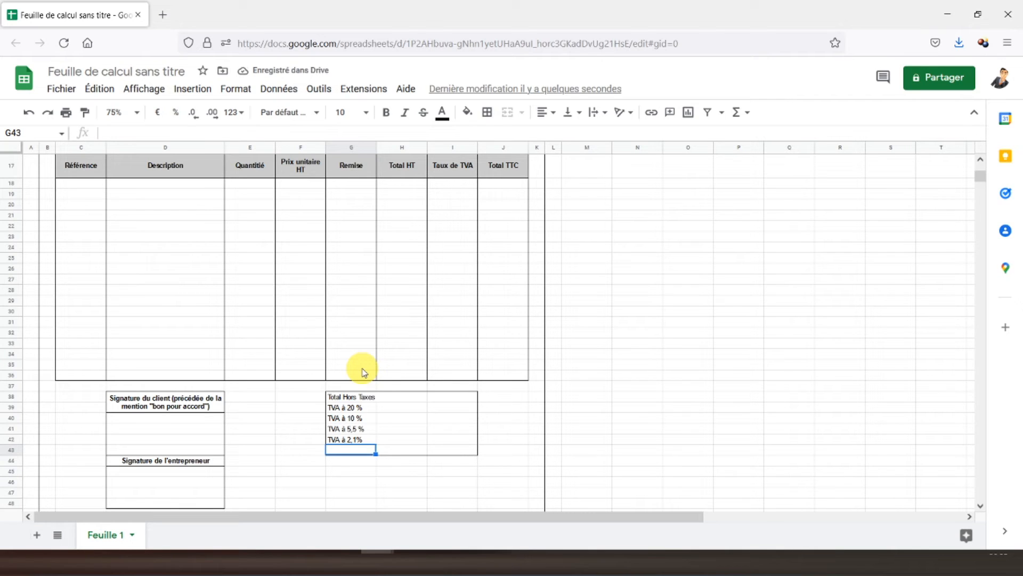
Enter "Total TTC en euros" in G43 as the last label of the totals block
text(Total )
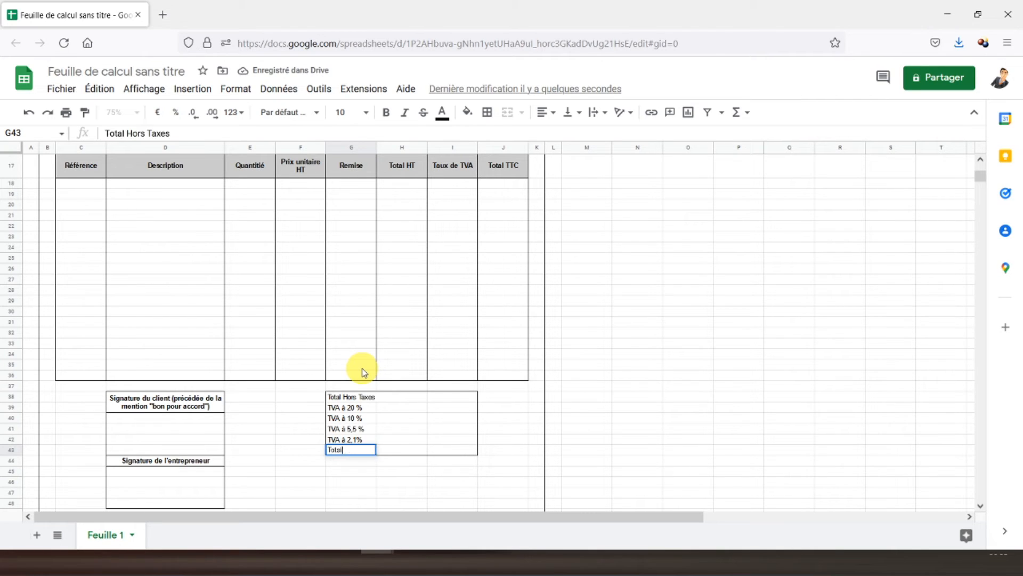
text(T)
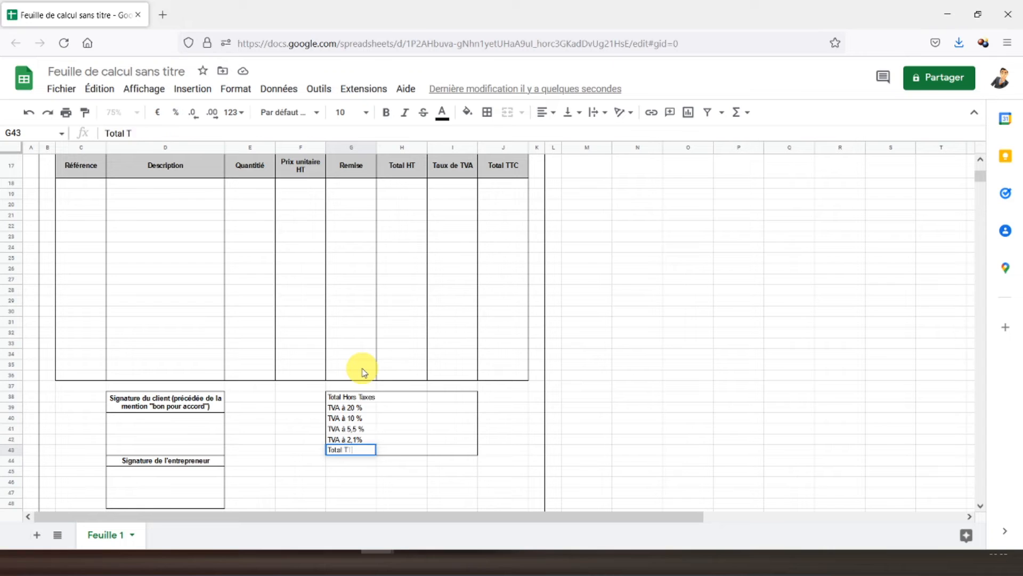
text(TC en euros)
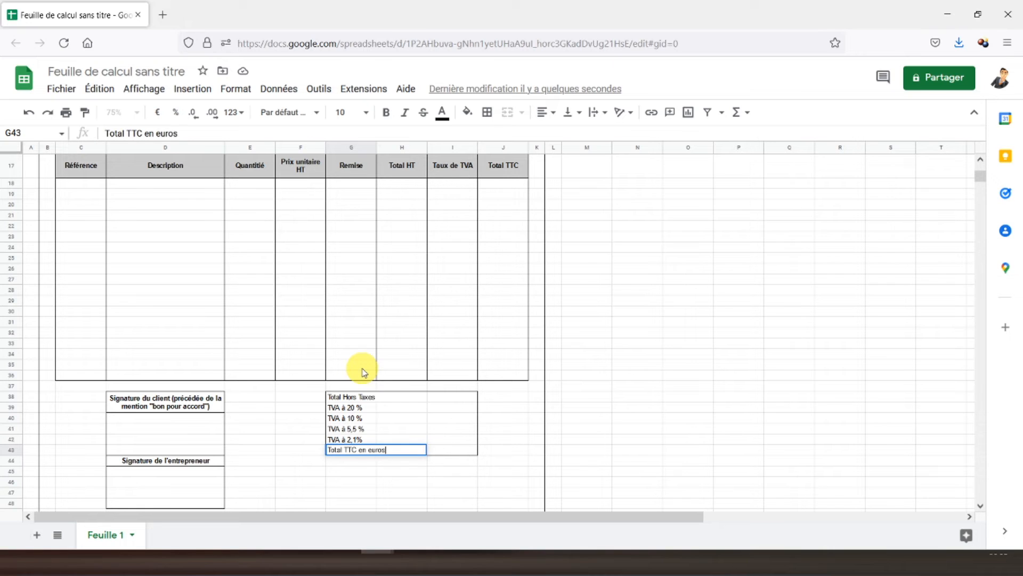
key(Return)
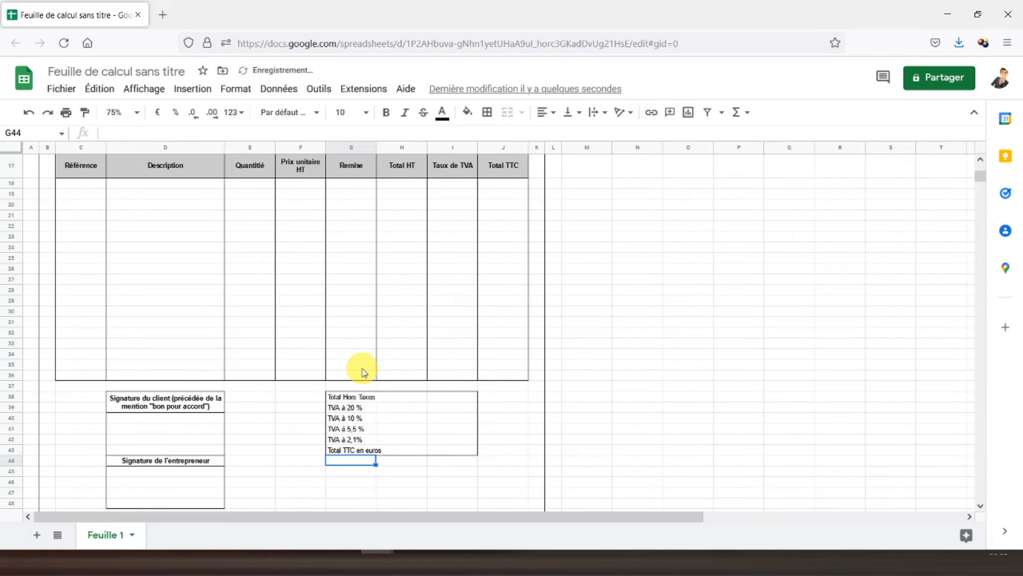
Center the "Total Hors Taxes" label horizontally and vertically in G38:H38
click(350, 399)
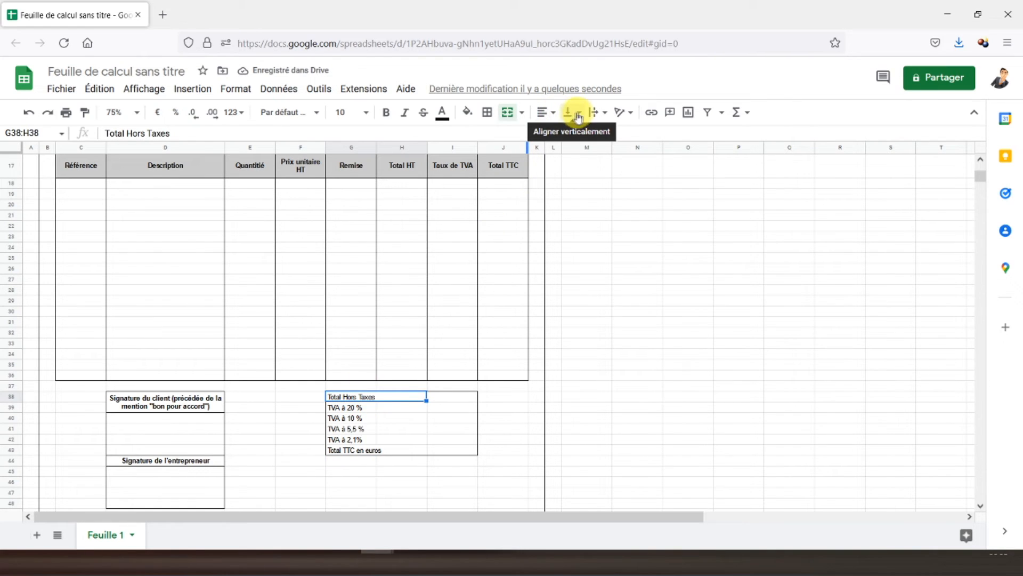
click(546, 112)
click(554, 132)
click(582, 116)
click(583, 131)
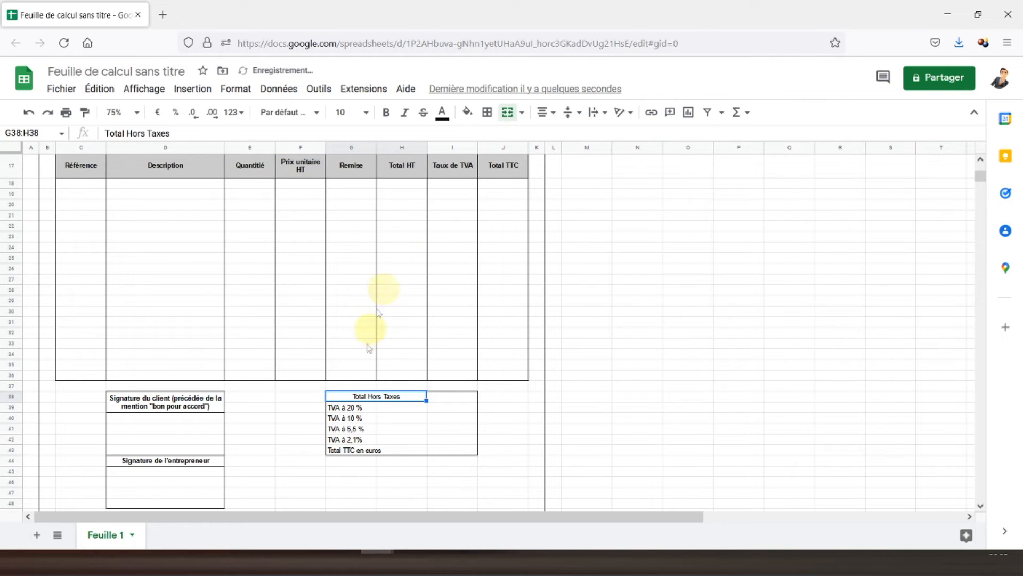
Merge G39:H39 and center the "TVA à 20 %" label horizontally
drag(353, 407, 404, 410)
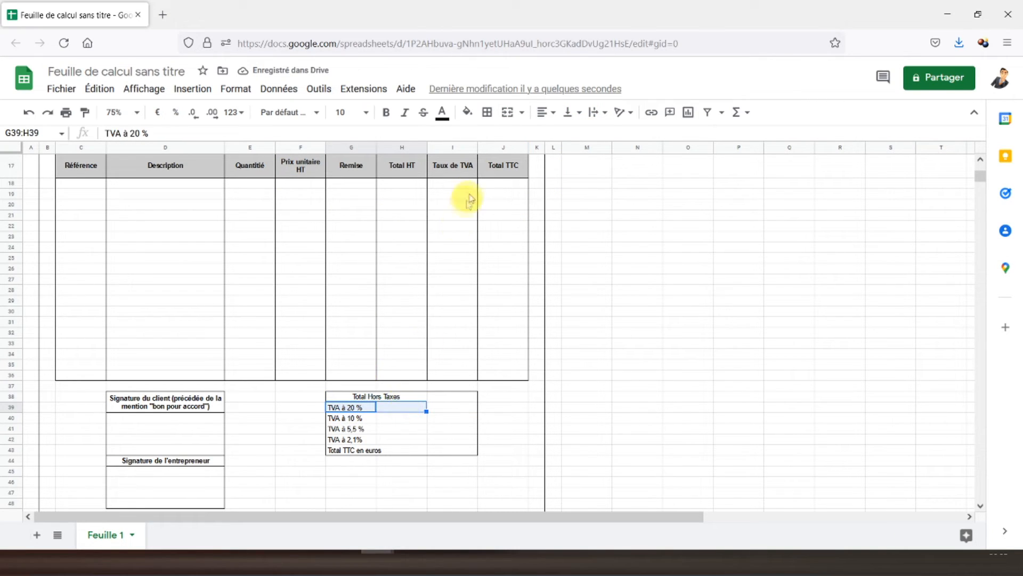
click(508, 115)
click(546, 113)
click(560, 134)
Copy the merged, centered format of the "TVA à 20 %" row to the other three VAT labels in rows 40 to 42
click(85, 113)
click(344, 420)
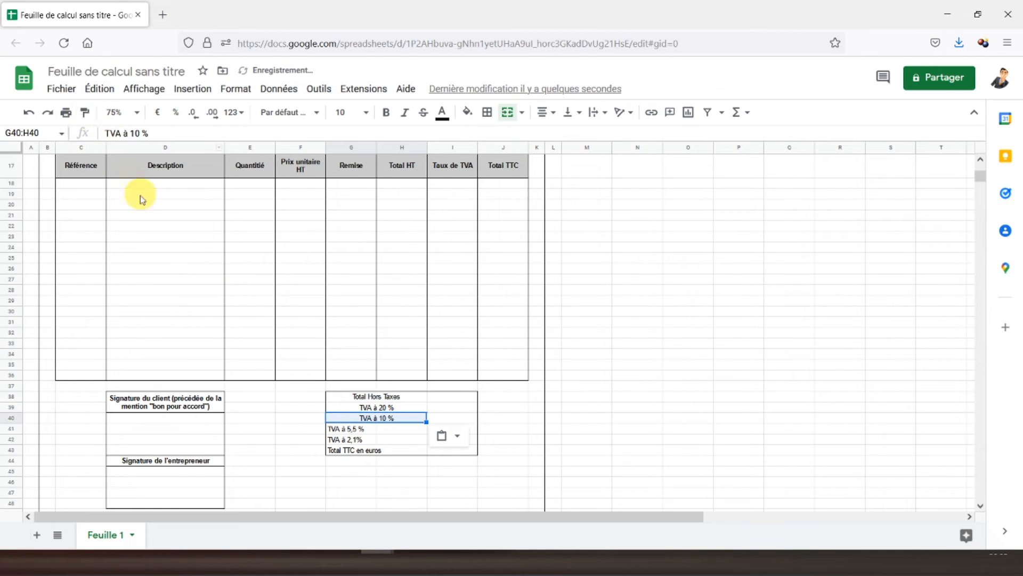
click(349, 430)
drag(344, 407, 349, 419)
click(85, 112)
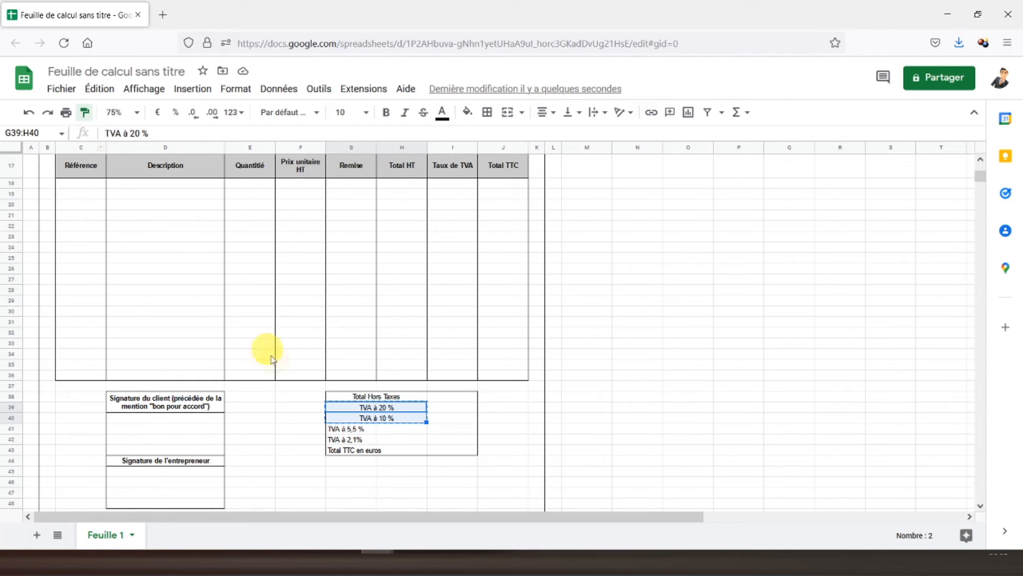
drag(341, 429, 344, 440)
click(342, 440)
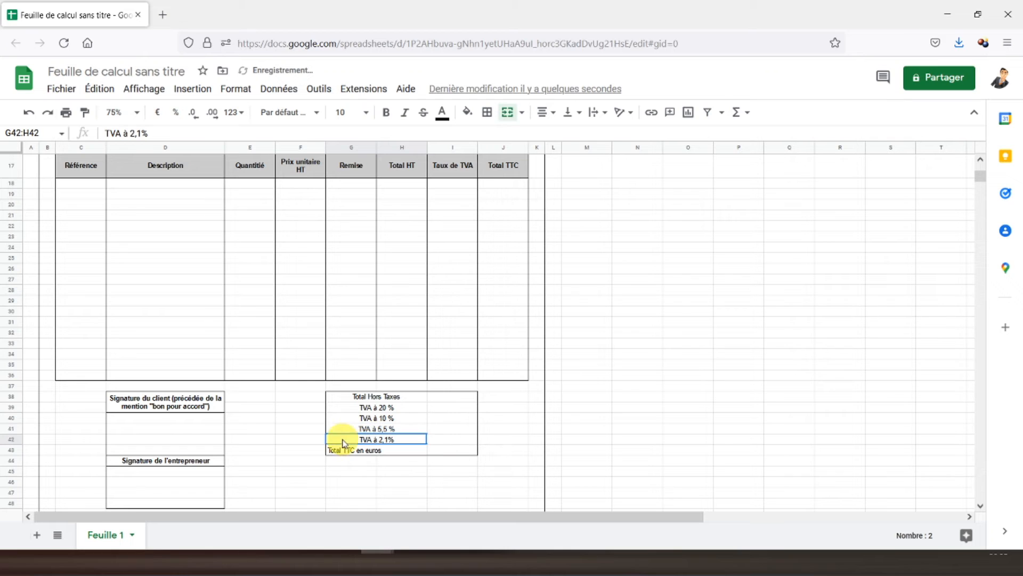
Copy the VAT label format to "Total TTC en euros" in row 43, and make that label and cell I43 bold
click(85, 112)
click(351, 451)
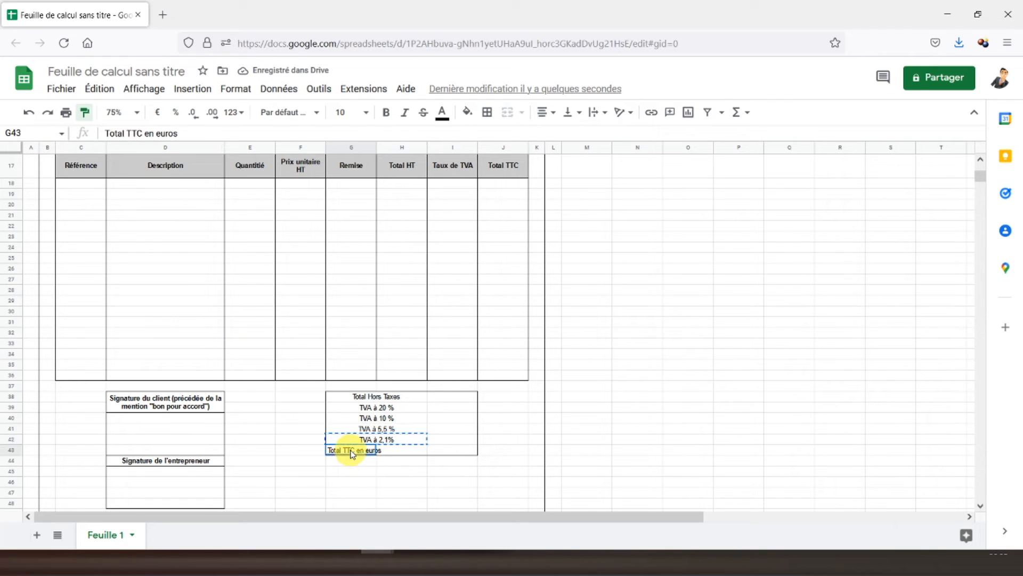
click(387, 116)
click(447, 451)
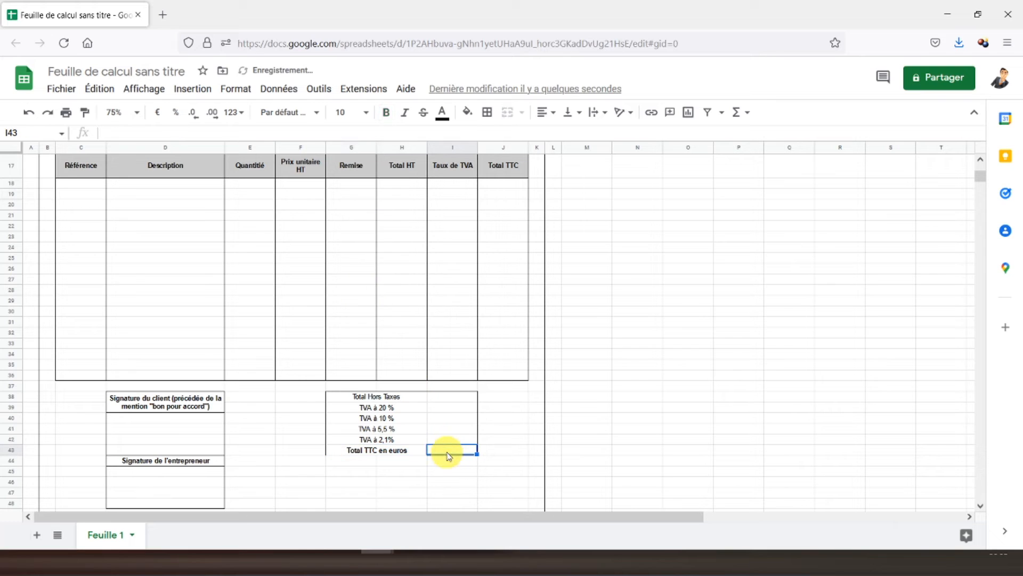
click(386, 112)
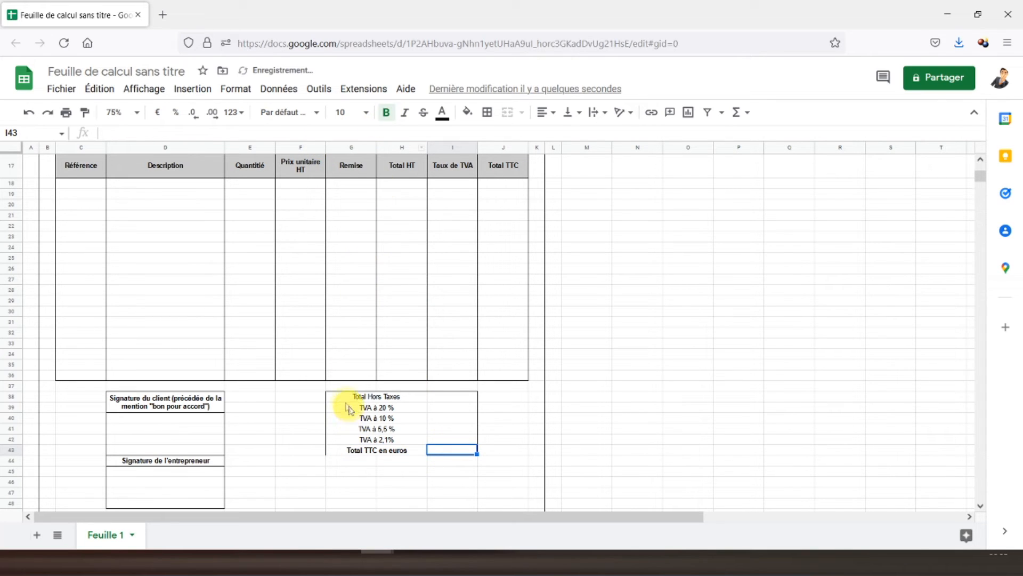
Reapply the outer border around the totals block G38:I43 and put an outer border around the amount column I38:I43
drag(344, 399, 464, 450)
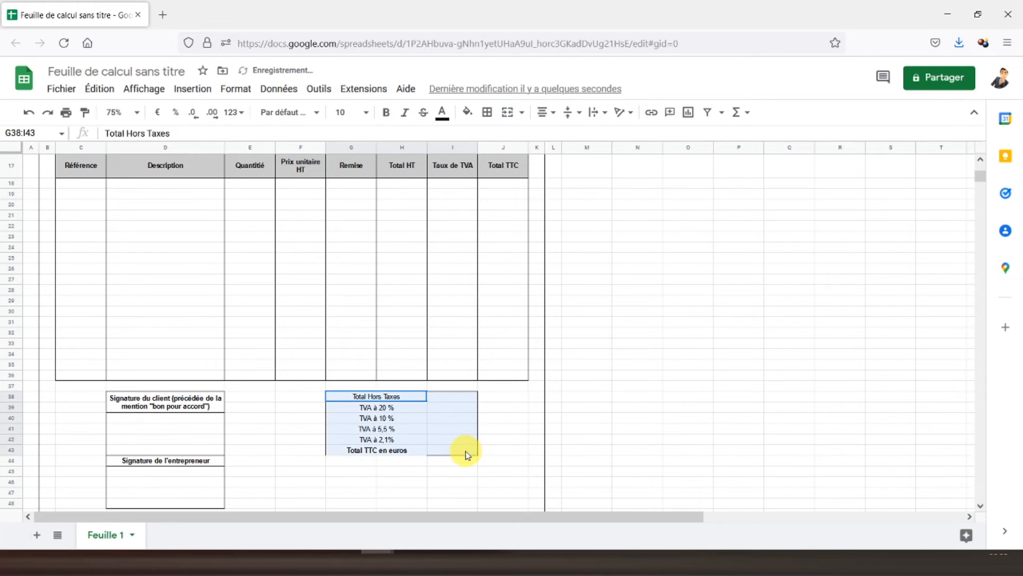
click(488, 113)
click(566, 138)
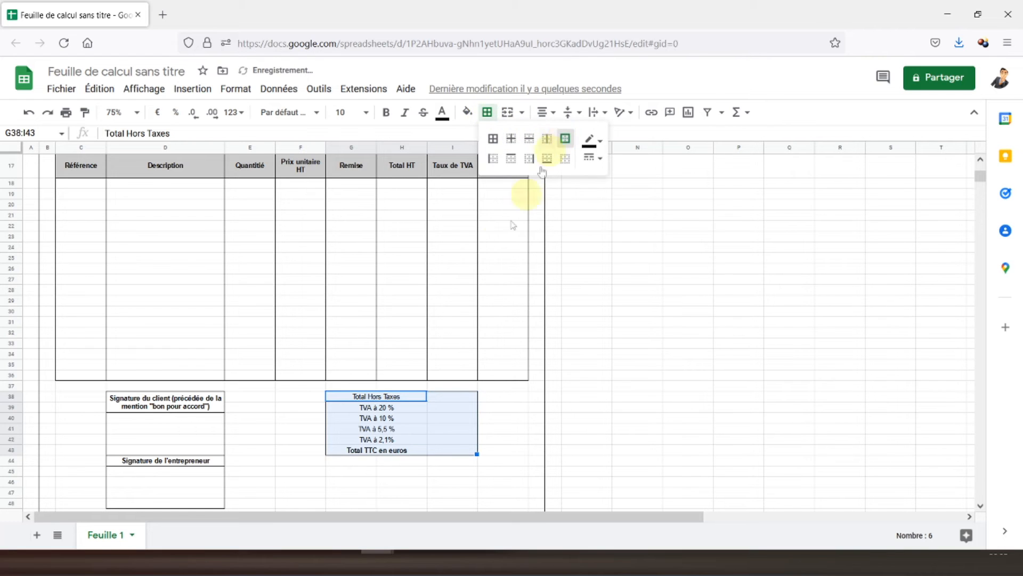
click(410, 411)
click(442, 397)
drag(442, 400, 450, 452)
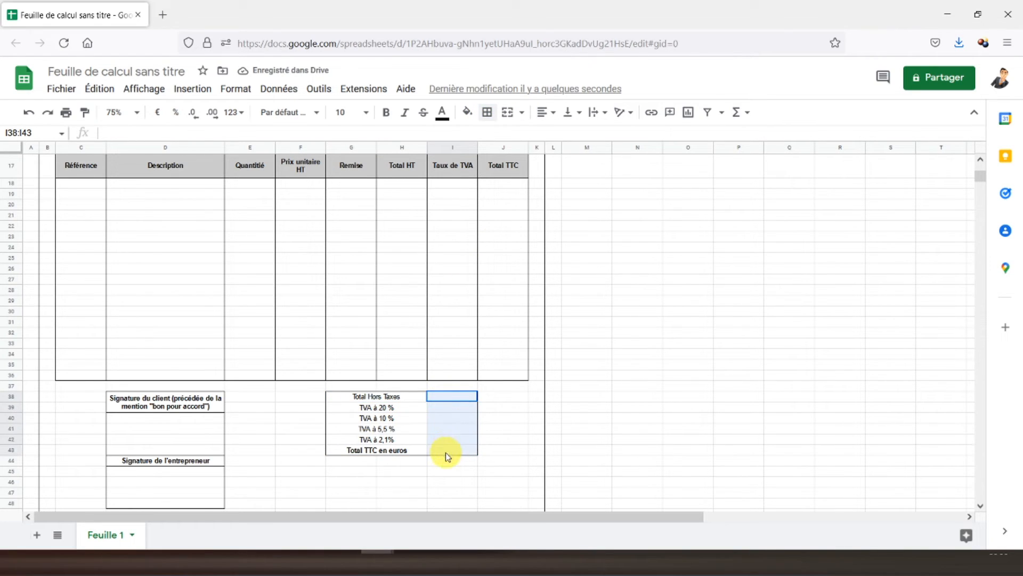
click(486, 112)
click(565, 139)
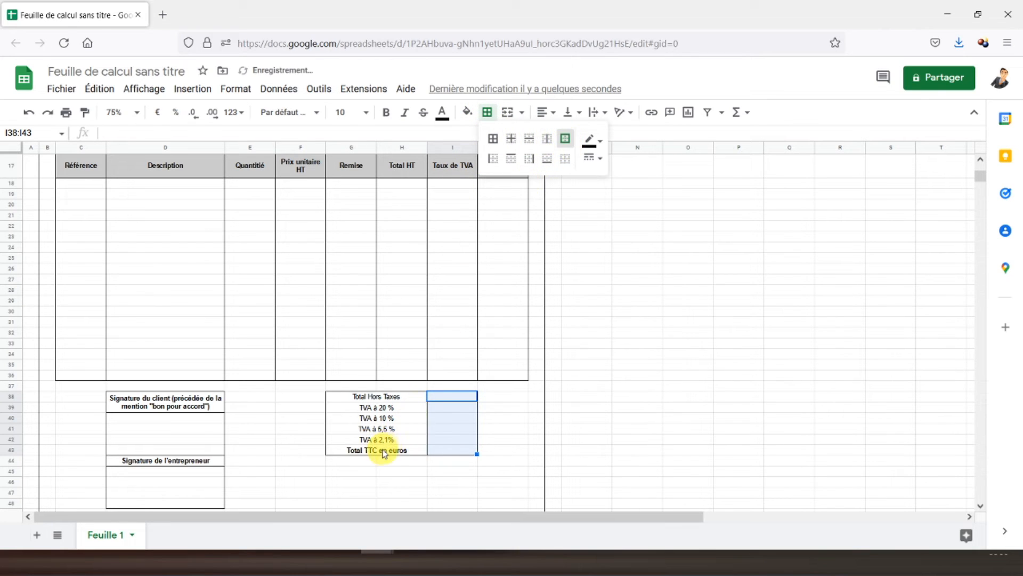
Put an outer border around the "Total TTC en euros" row G43:I43 and toggle bold on I43
drag(384, 450, 437, 449)
click(487, 112)
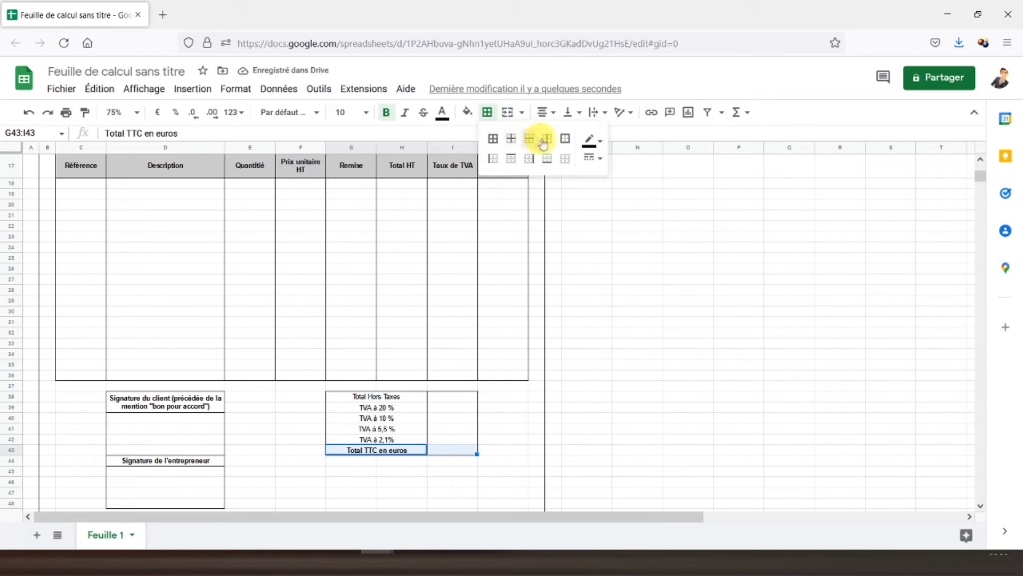
click(565, 138)
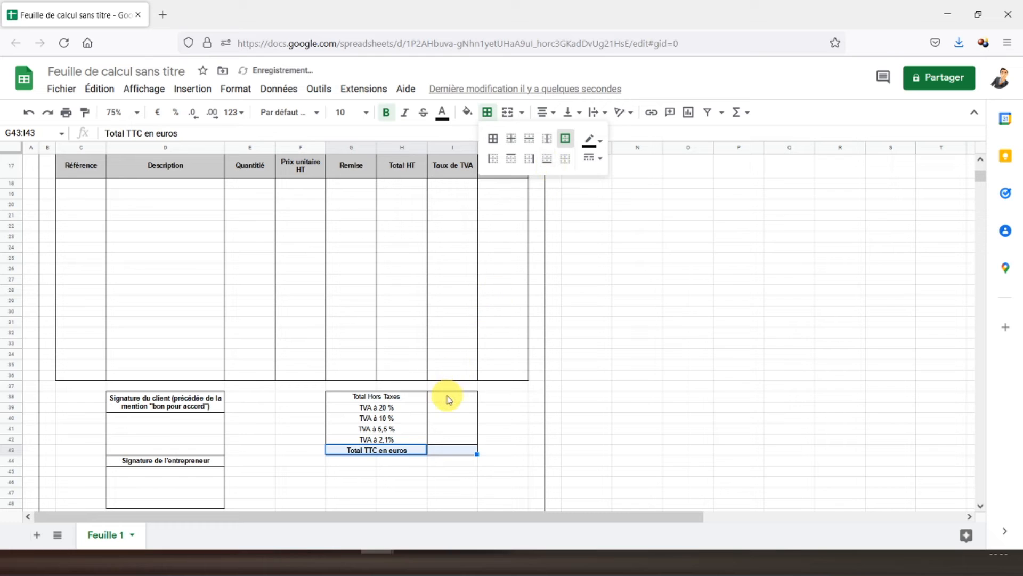
click(450, 395)
click(449, 450)
click(381, 116)
click(237, 312)
Rename the quote sheet "Feuille 1" as "Devis"
scroll(227, 367, down, 5)
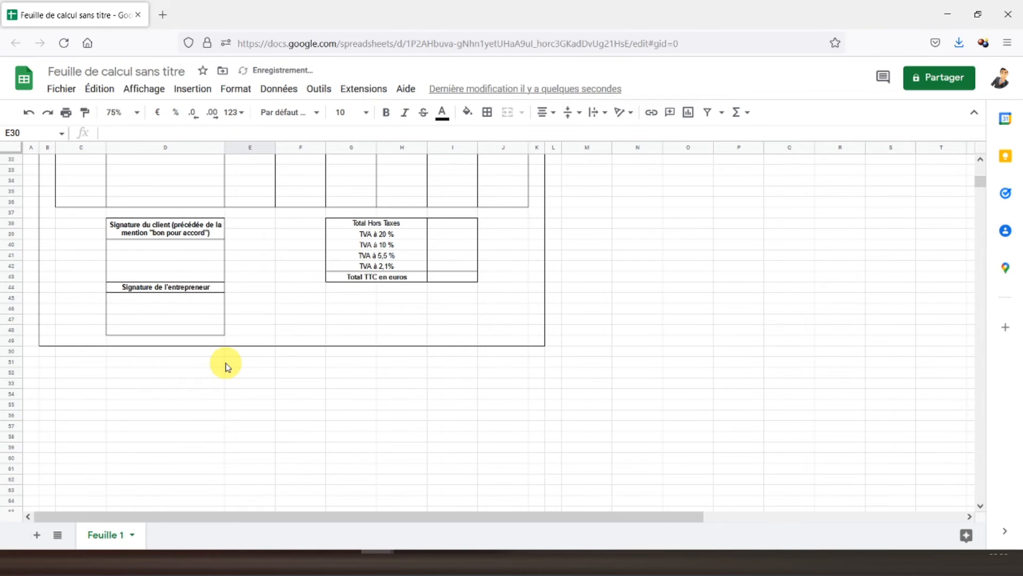
scroll(227, 367, up, 5)
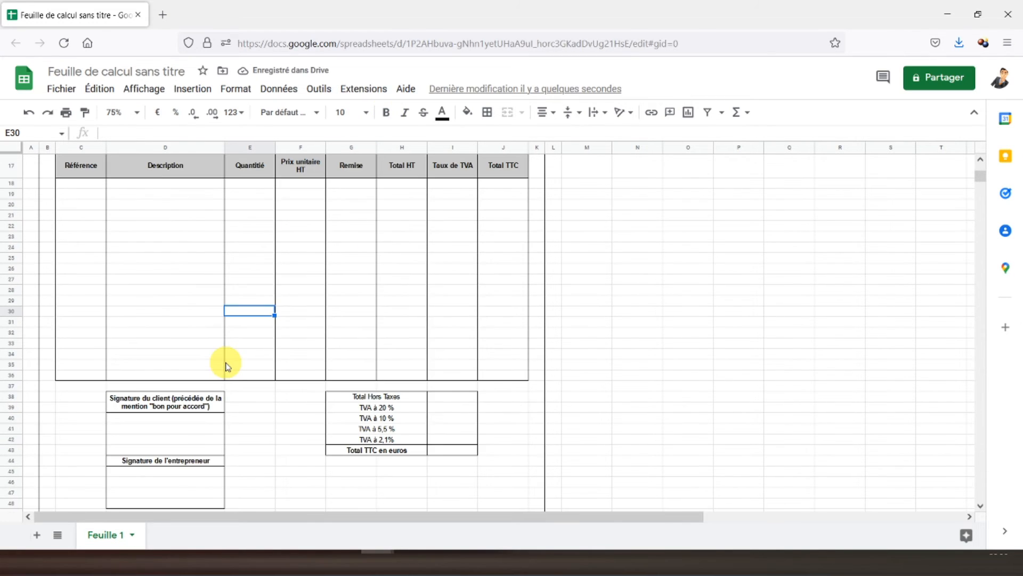
scroll(227, 367, up, 5)
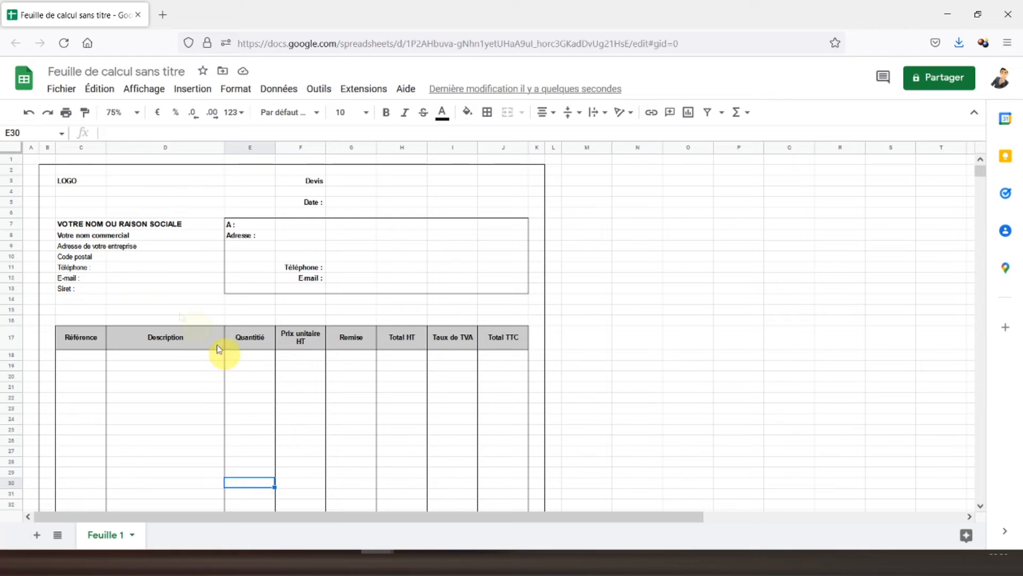
click(33, 161)
scroll(140, 295, down, 10)
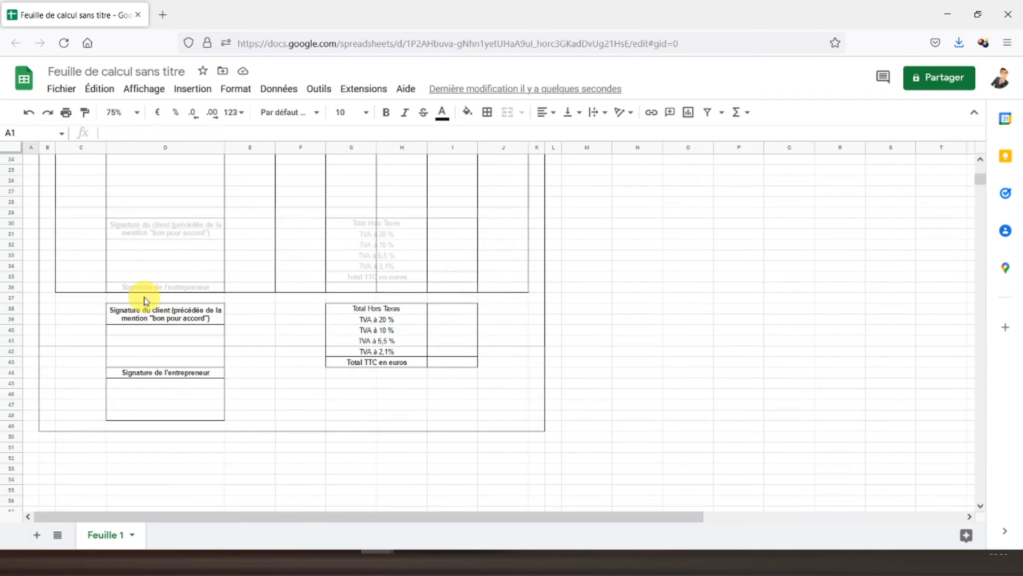
scroll(138, 327, up, 10)
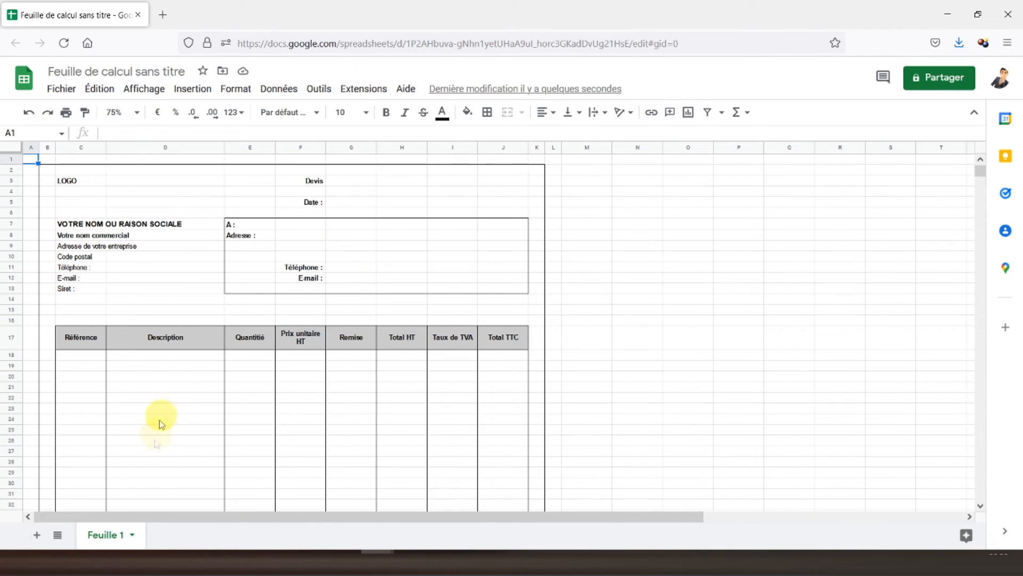
right_click(97, 538)
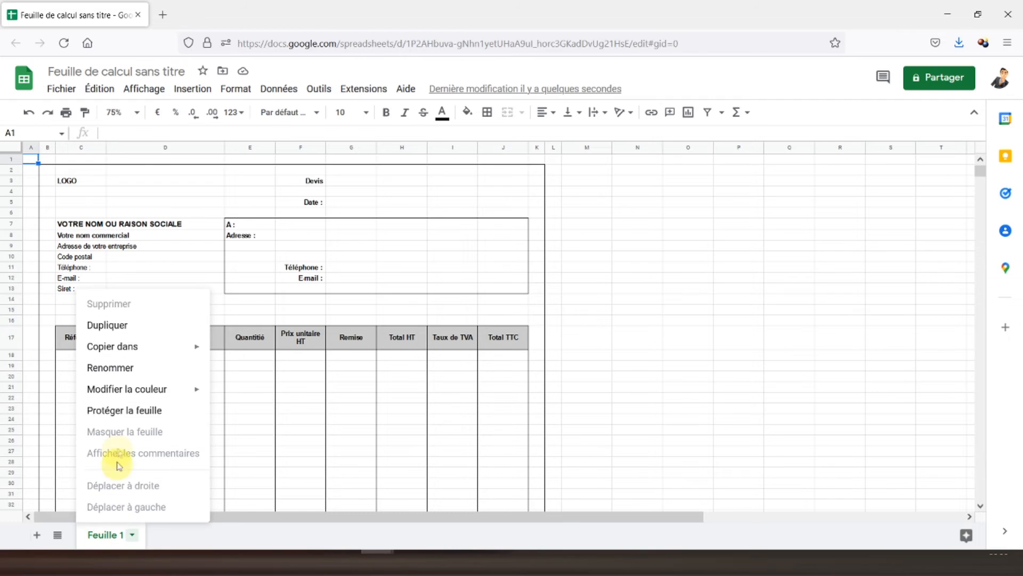
click(108, 366)
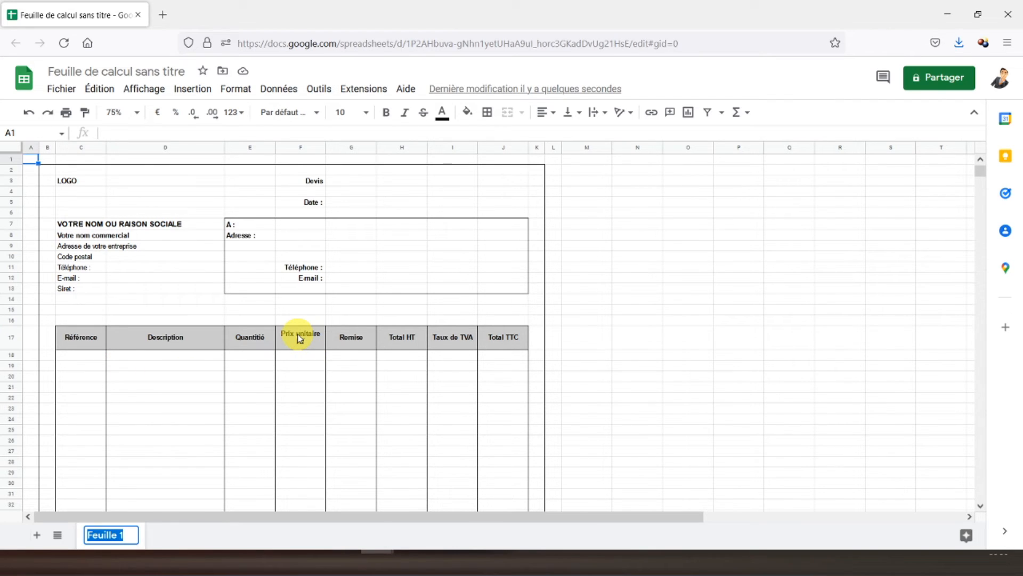
text(Devis)
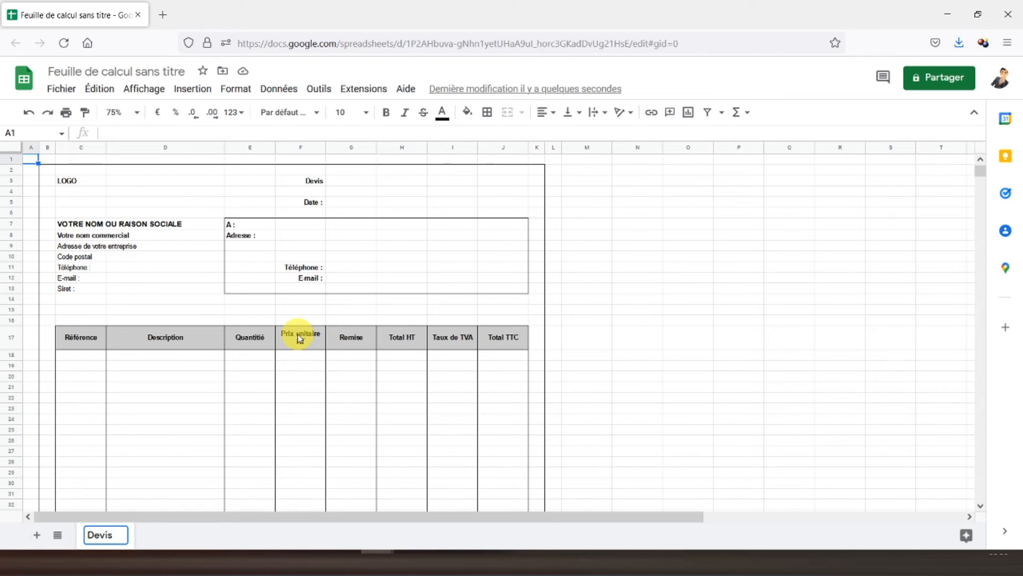
key(Return)
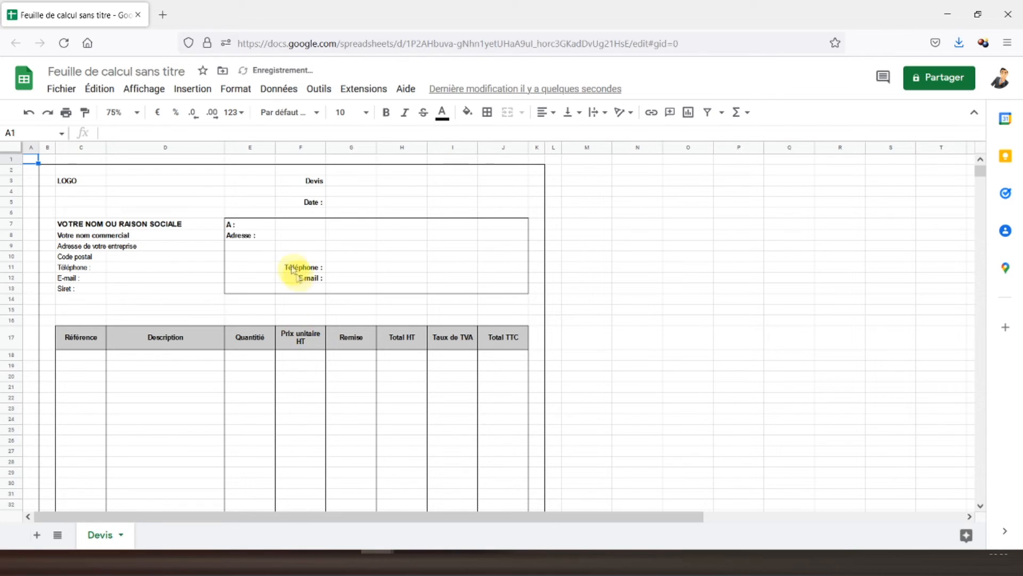
Hide the gridlines on the Devis sheet and check the quote layout
click(145, 89)
mouse_move(192, 110)
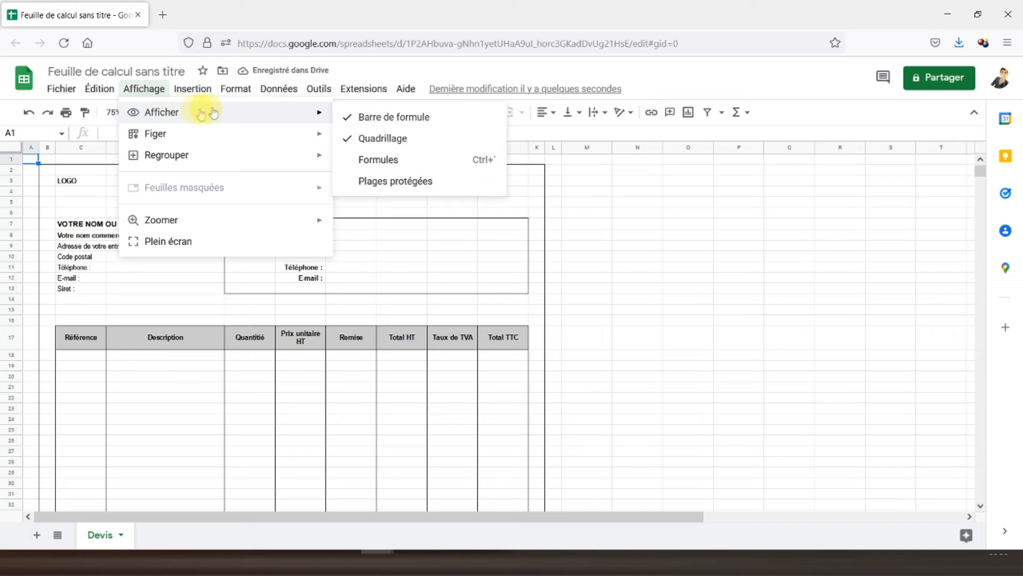
click(365, 137)
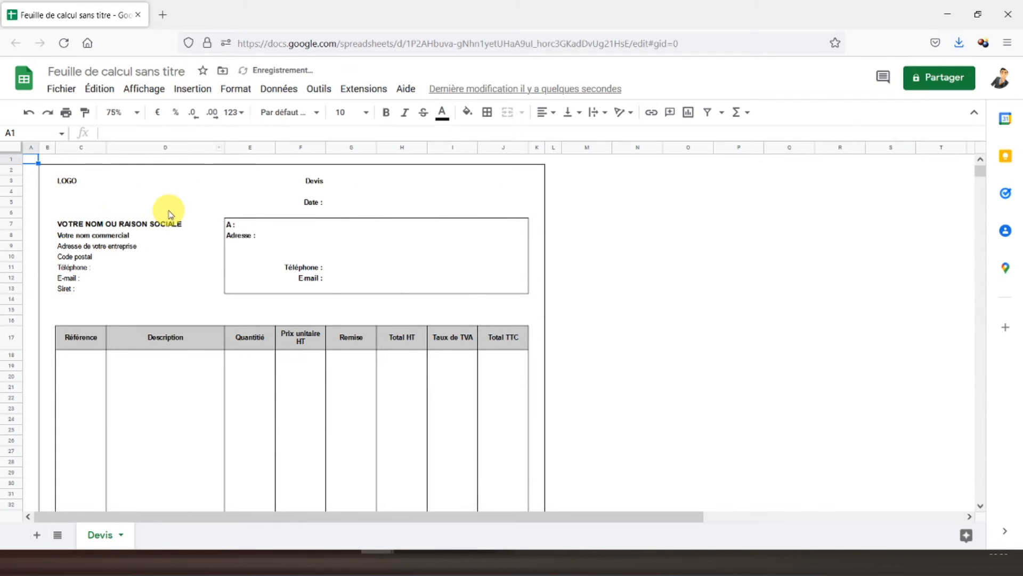
scroll(168, 208, down, 10)
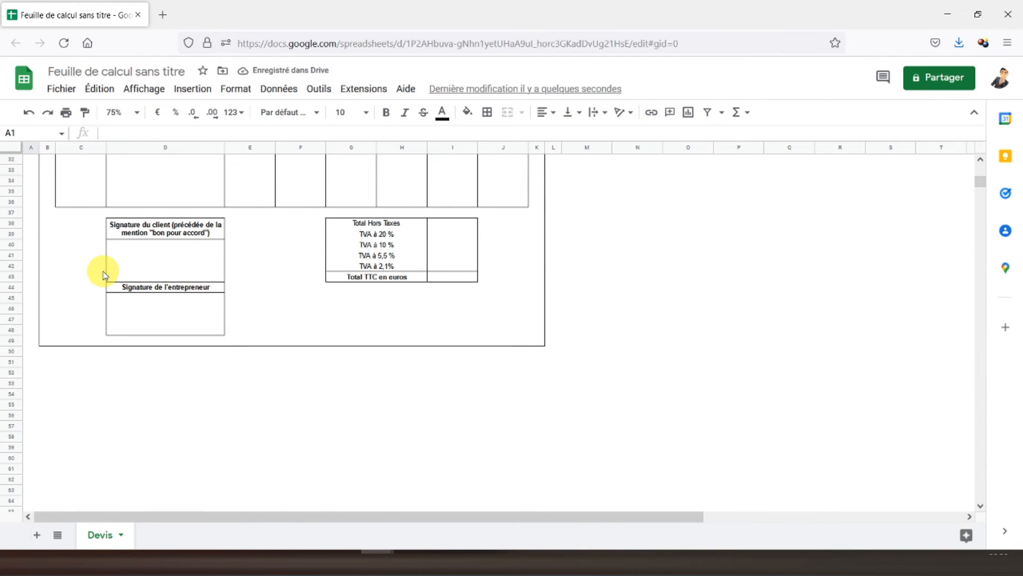
scroll(100, 270, up, 10)
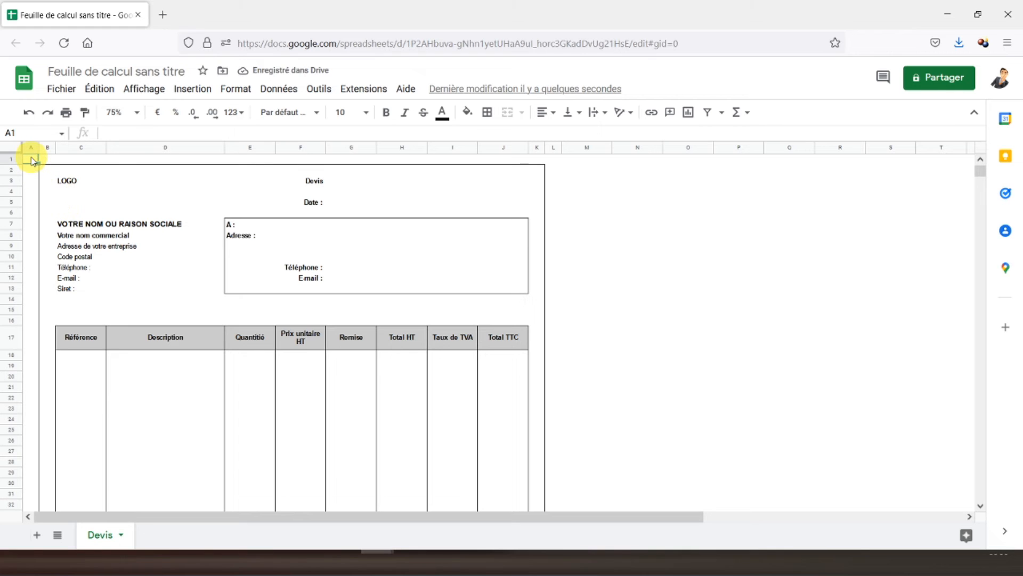
Add a second sheet and name it "Base"
click(36, 535)
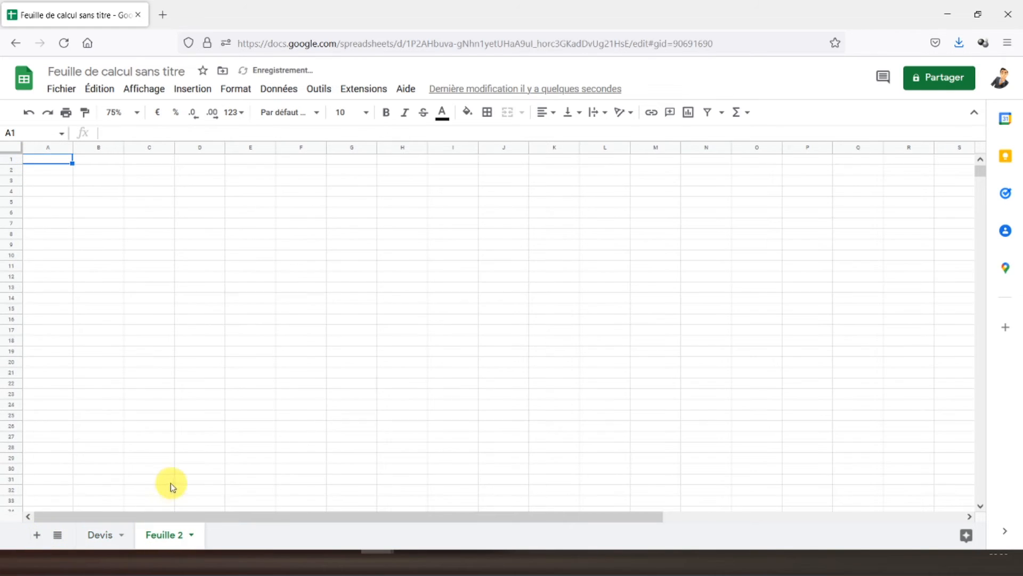
right_click(167, 536)
click(183, 366)
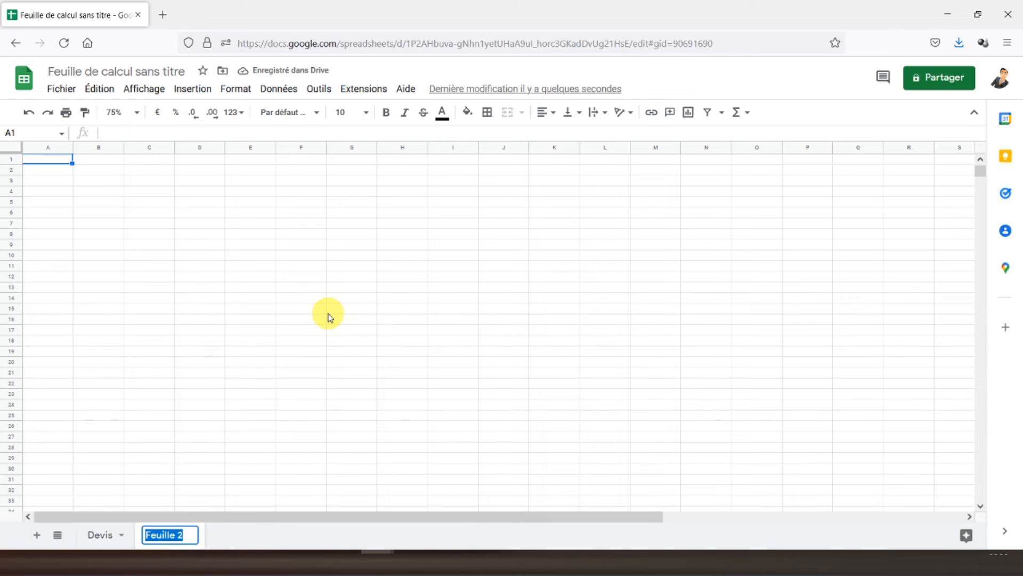
text(Base)
key(Return)
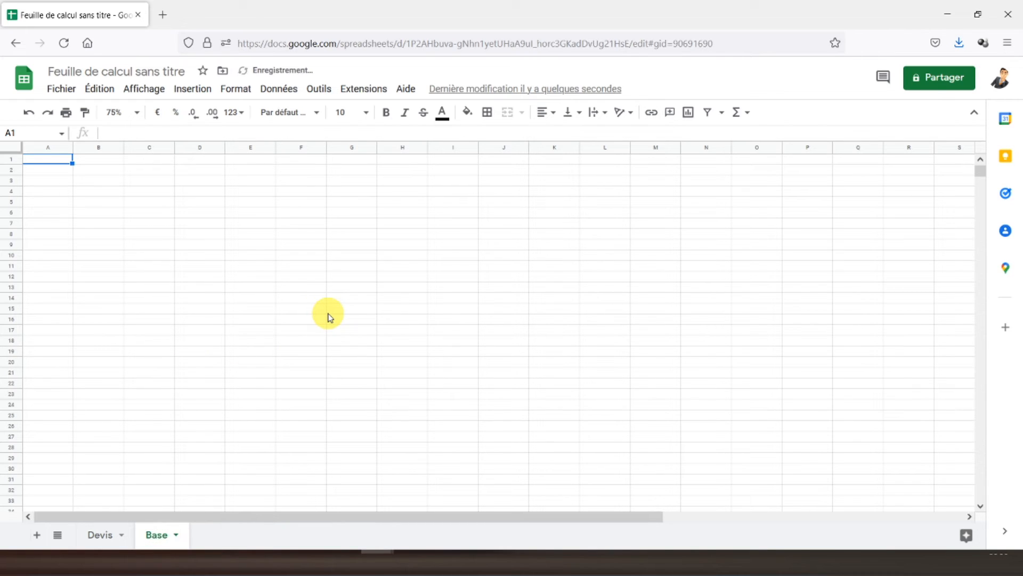
Enter the headers "Base client", "Nom", "Adresse" and "Code postal" in cells A1 to D1 of the Base sheet
click(51, 160)
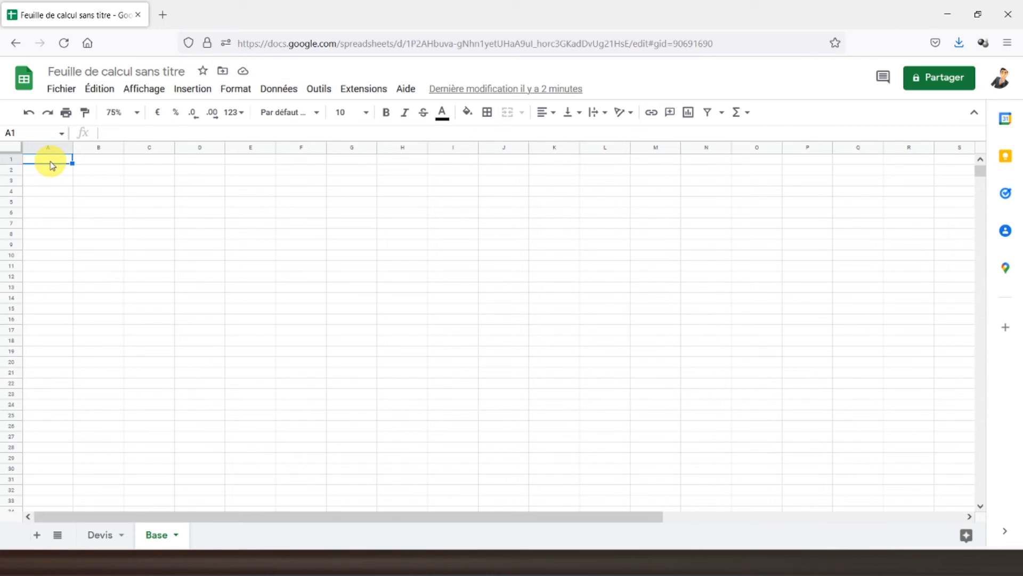
text(Base client)
key(Return)
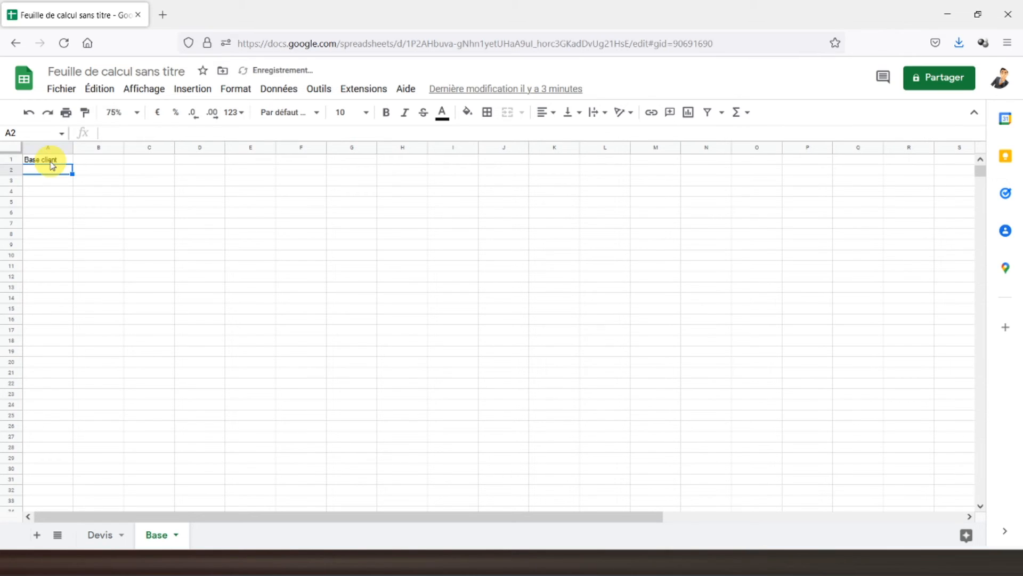
key(Up)
key(Right)
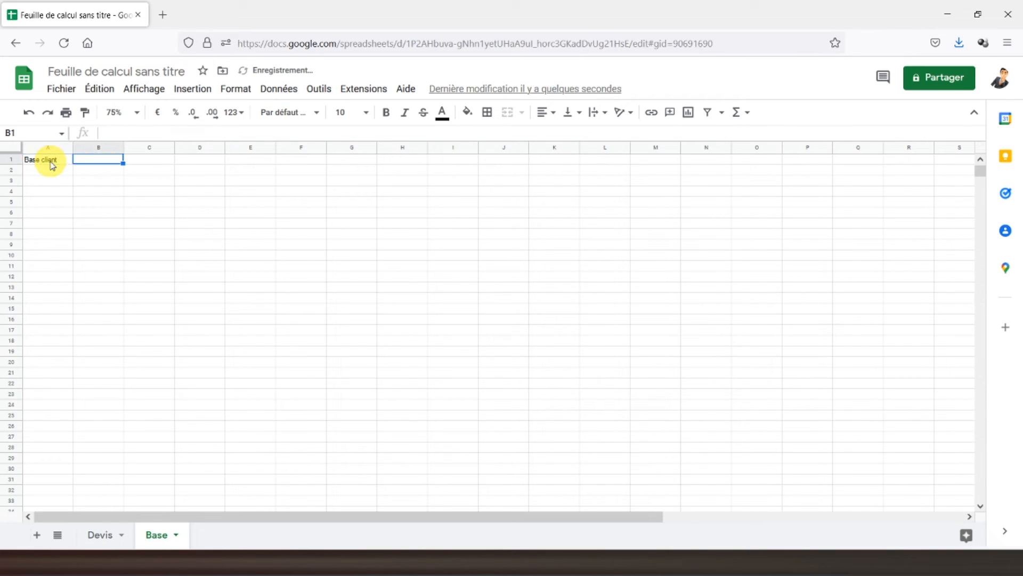
text(Nom)
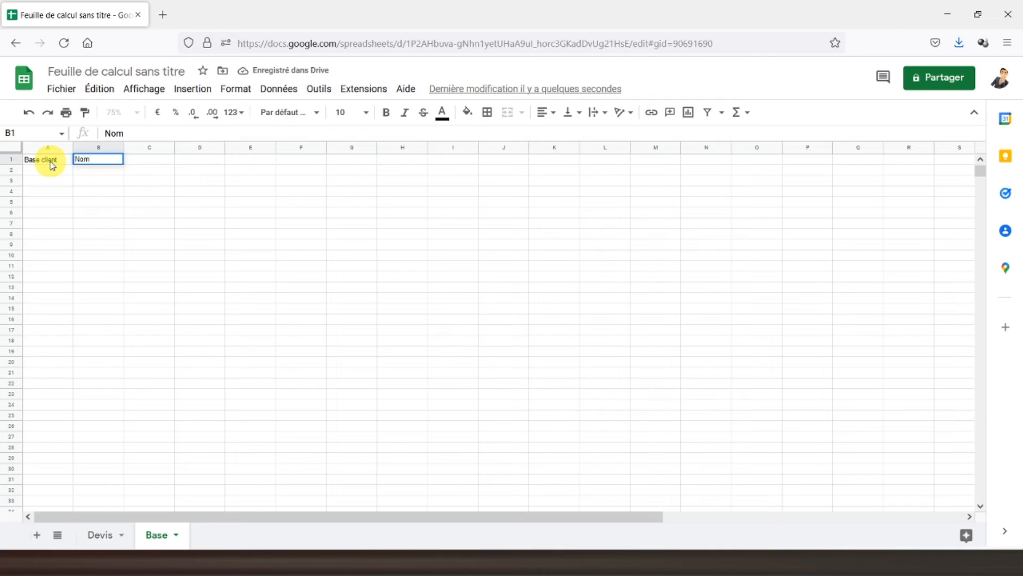
key(Tab)
text(Adresse)
key(Tab)
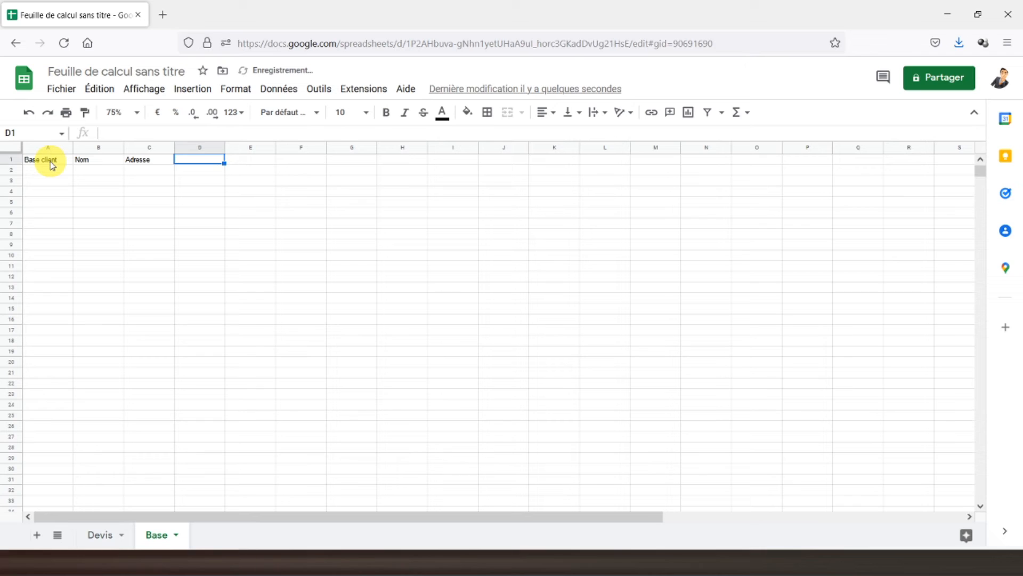
text(Code postal)
key(Tab)
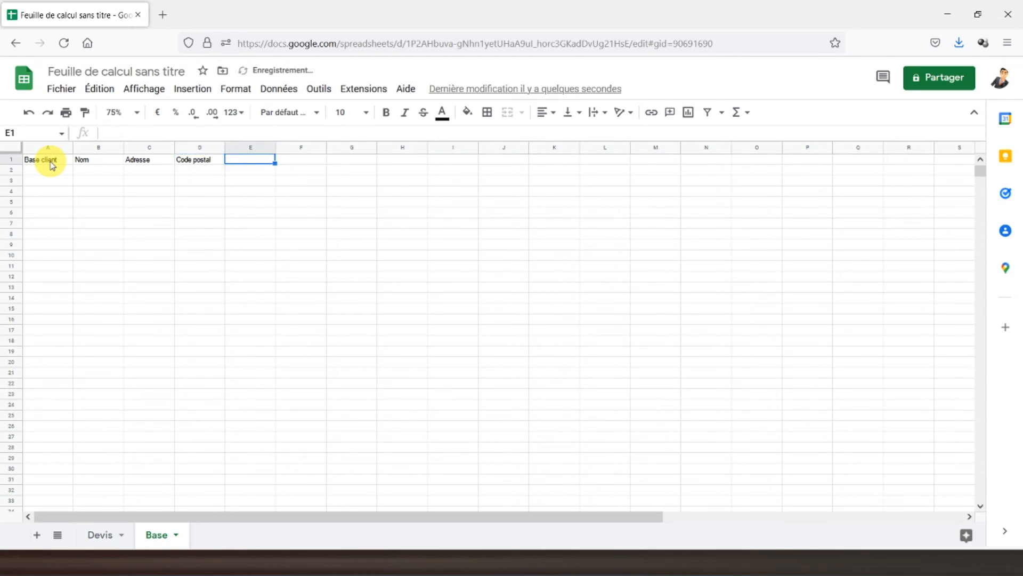
Continue the client headers with "Ville", "Téléphone" and "E-Mail" in cells E1 to G1
text(Ville)
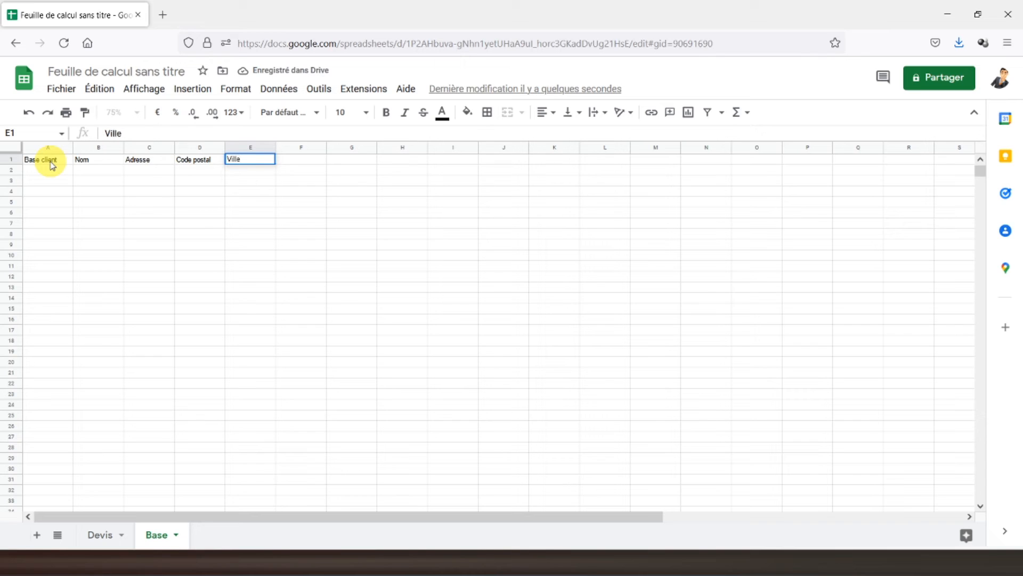
key(Tab)
text(Téléph)
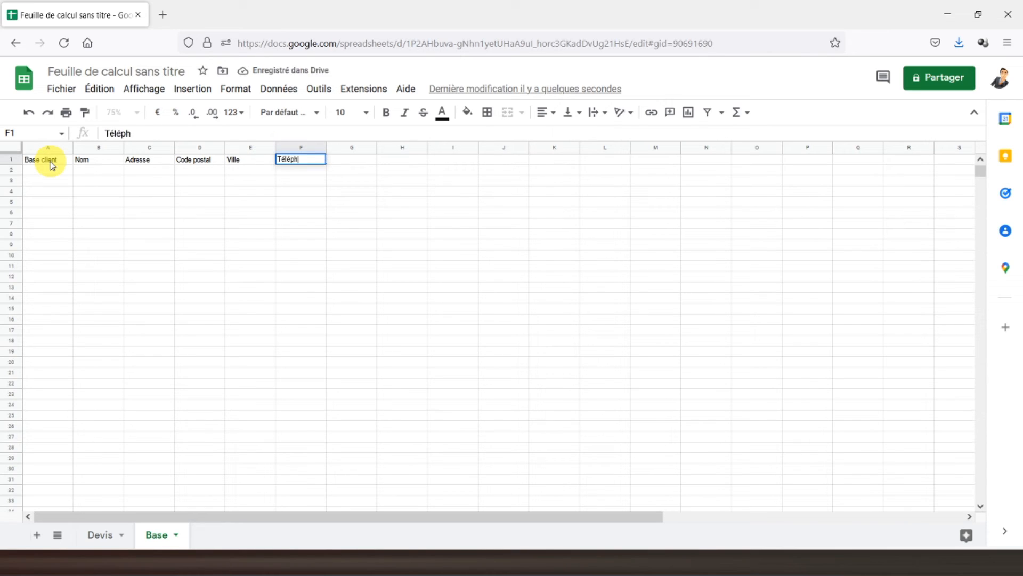
key(Tab)
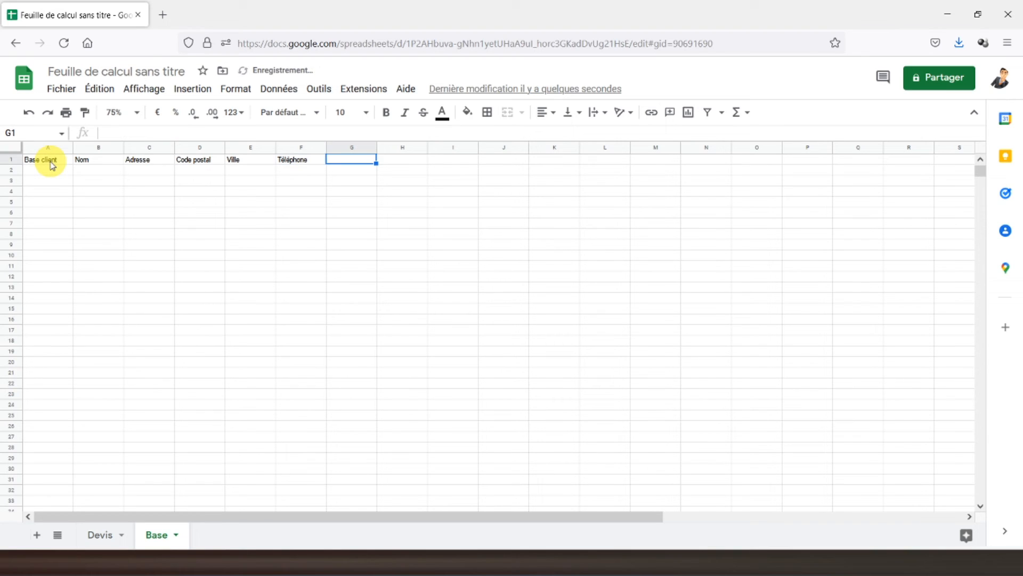
text(E-)
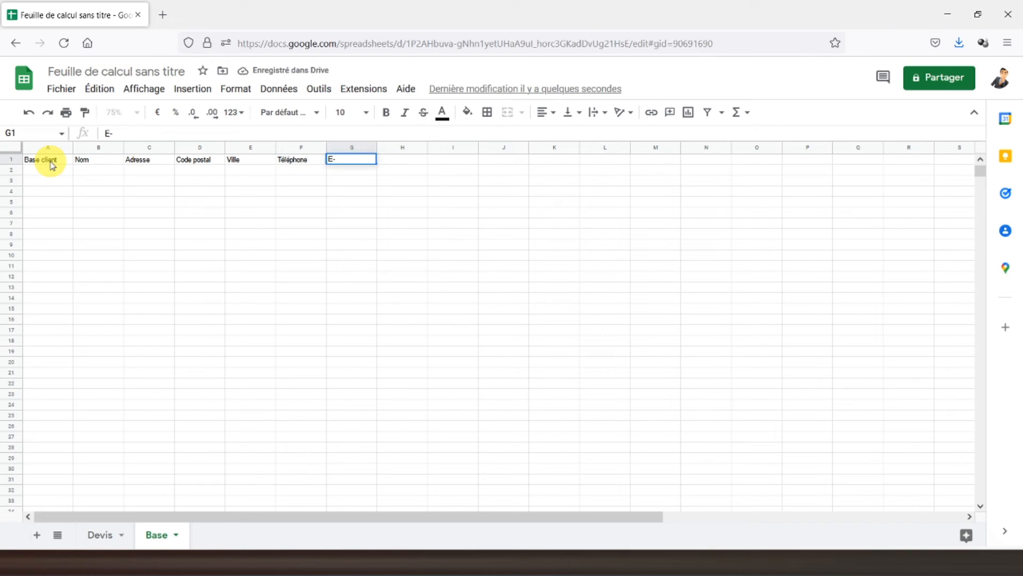
text(Mail)
key(Tab)
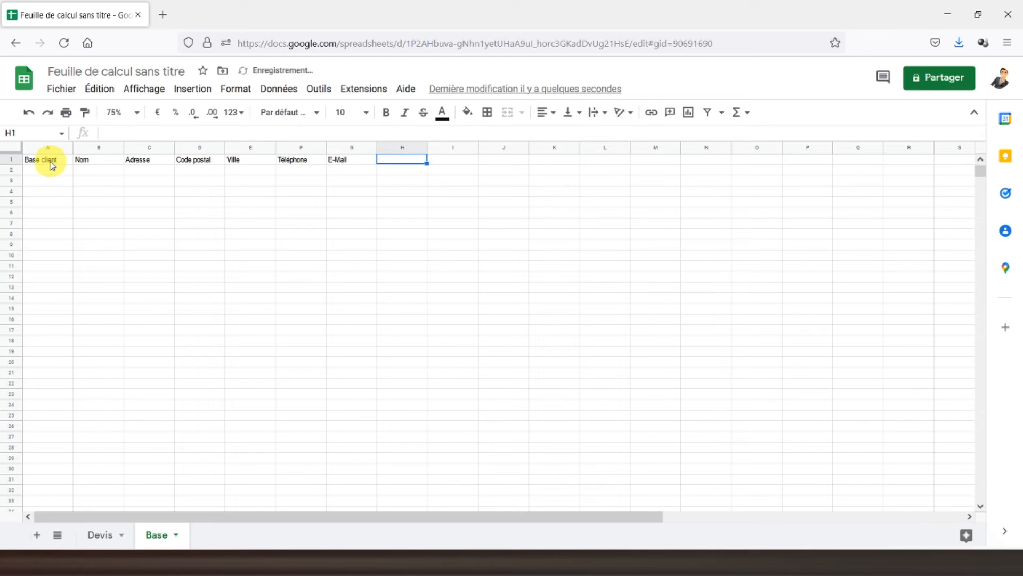
Enter the article headers "Base article", "Référence", "Description" and "Prix HT" in cells H1 to K1
text(B)
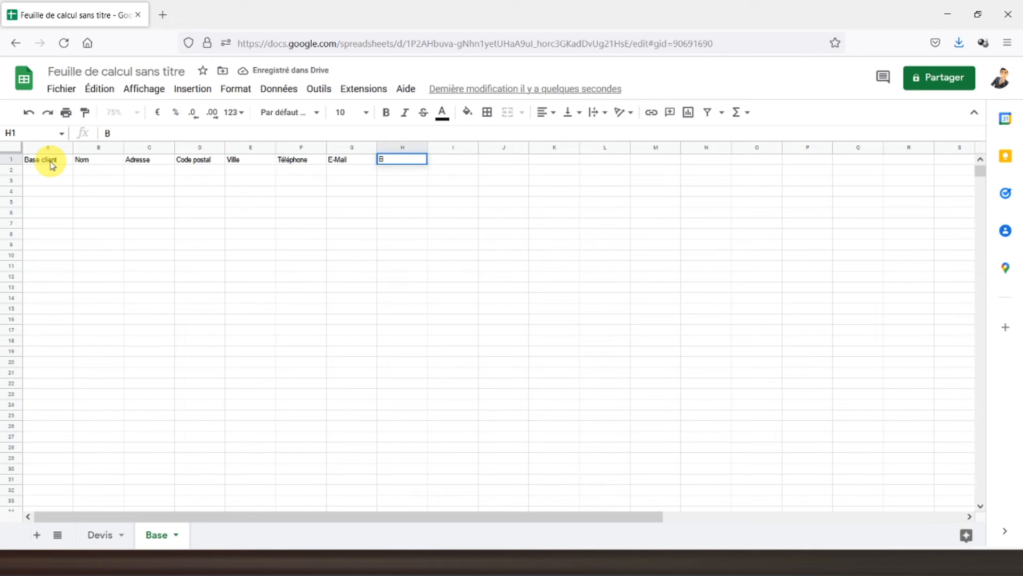
text(articlese article)
key(Tab)
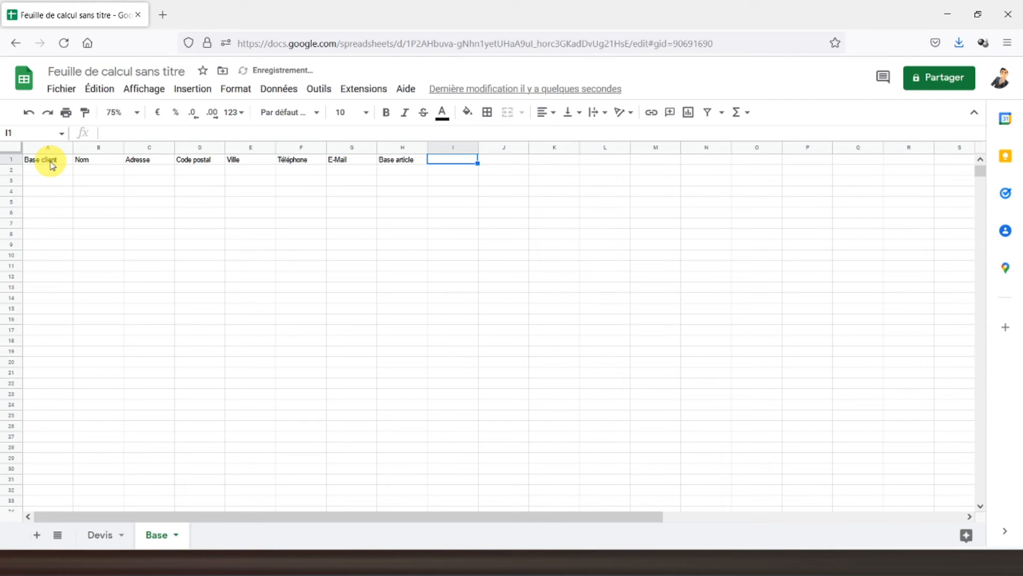
text(Référence)
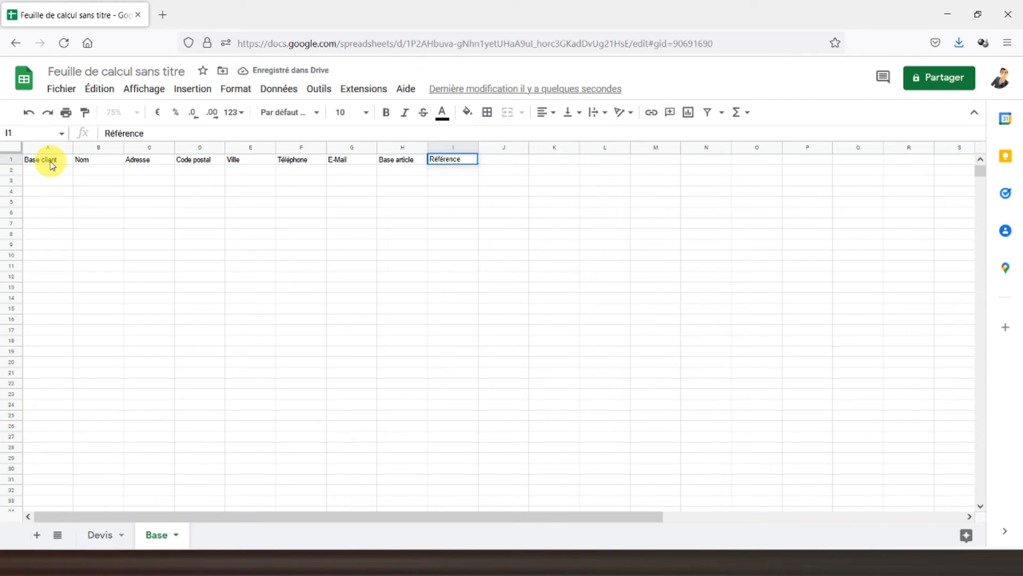
key(Tab)
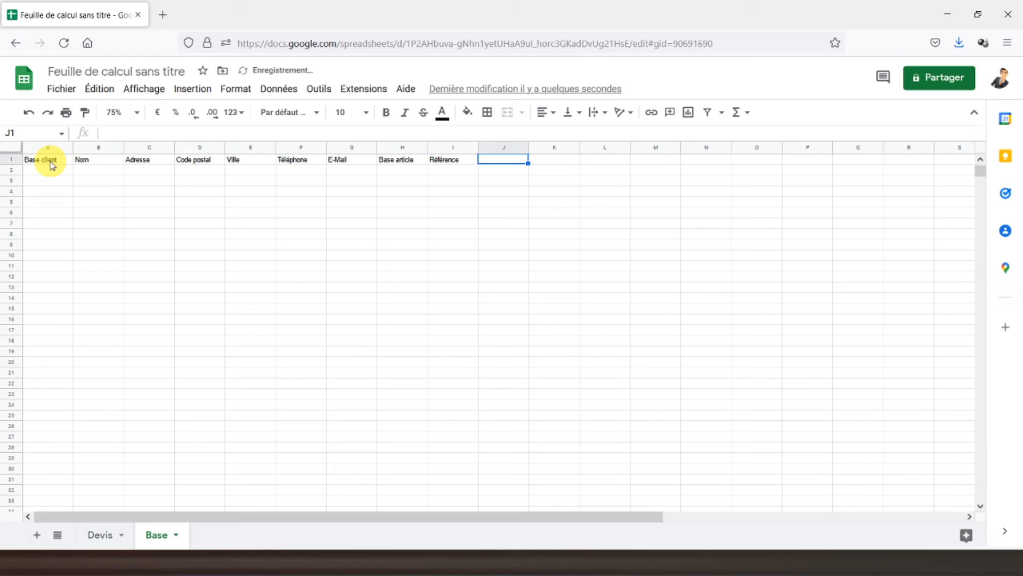
text(Description)
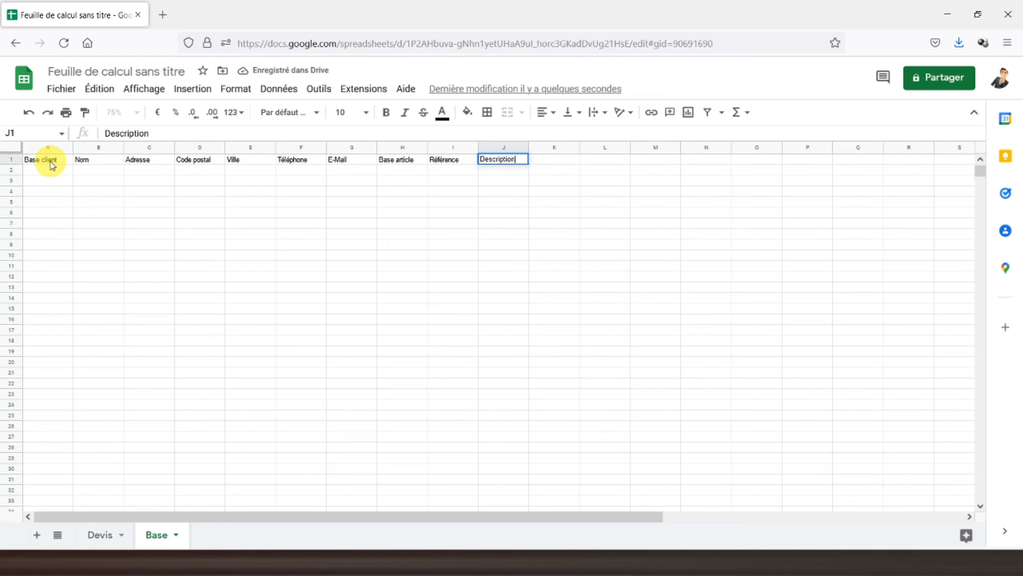
key(Tab)
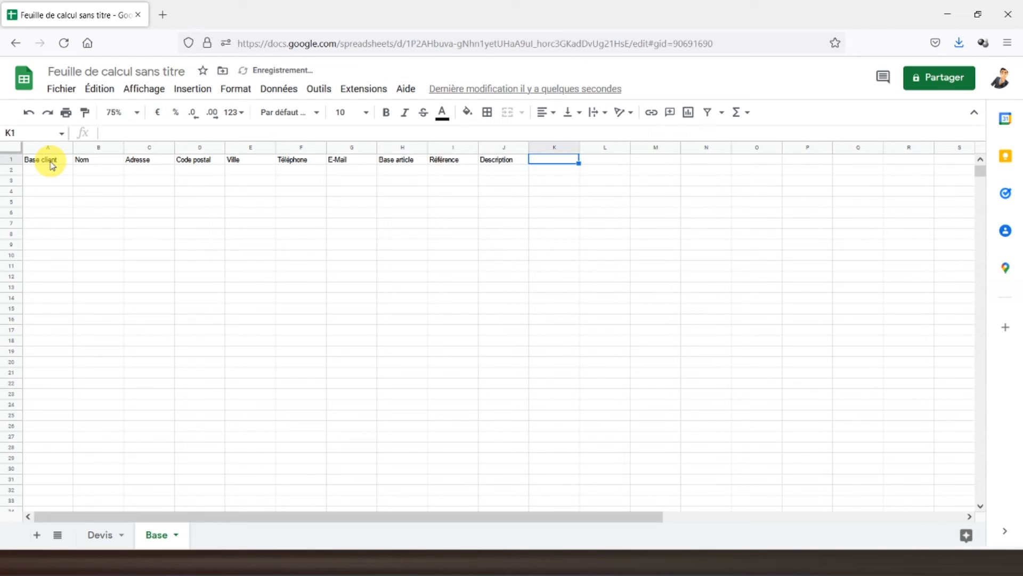
text(Prix HT)
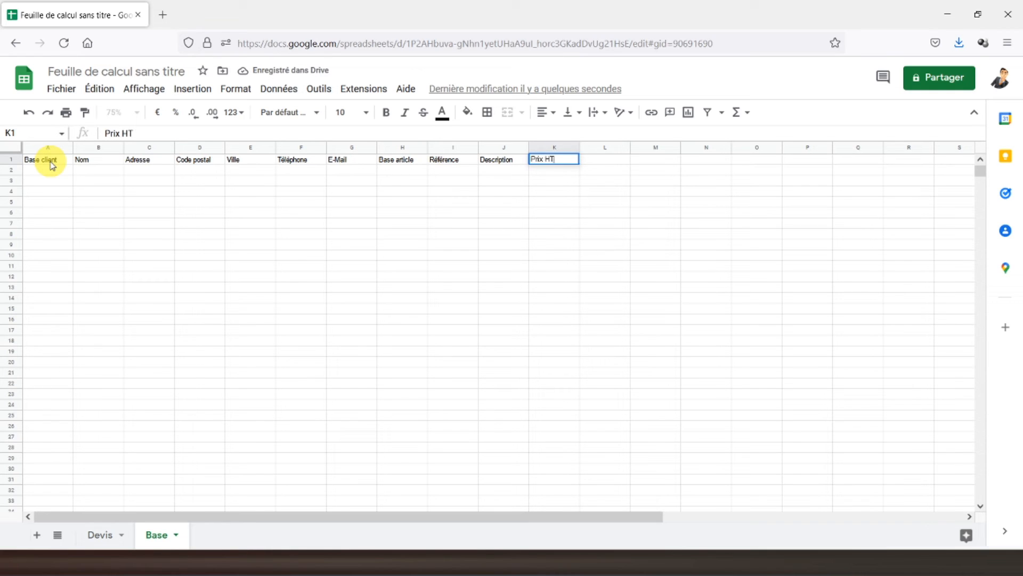
key(Tab)
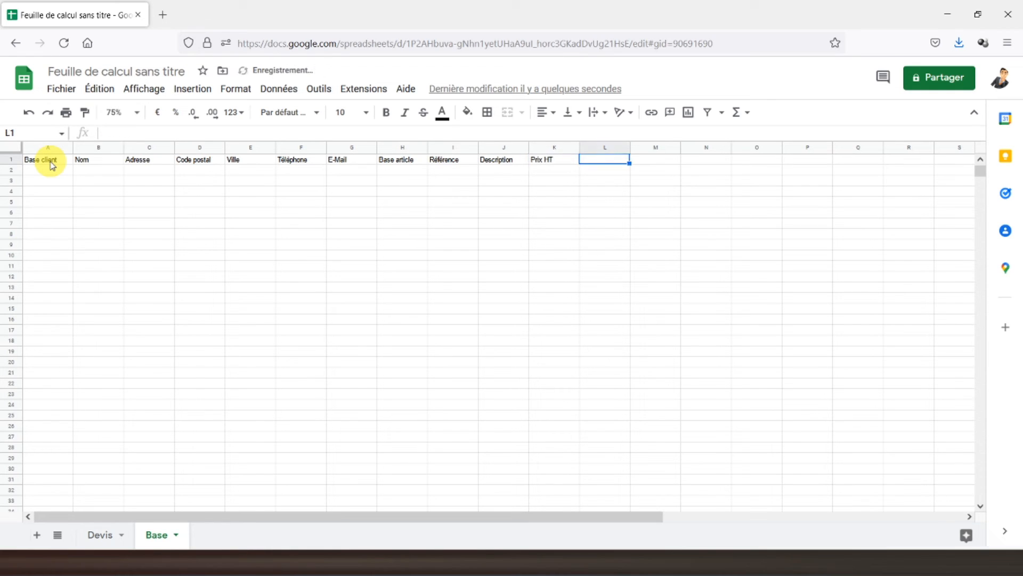
Enter the tax headers "TVA" in L1 and "Taux" in M1
text(TVA)
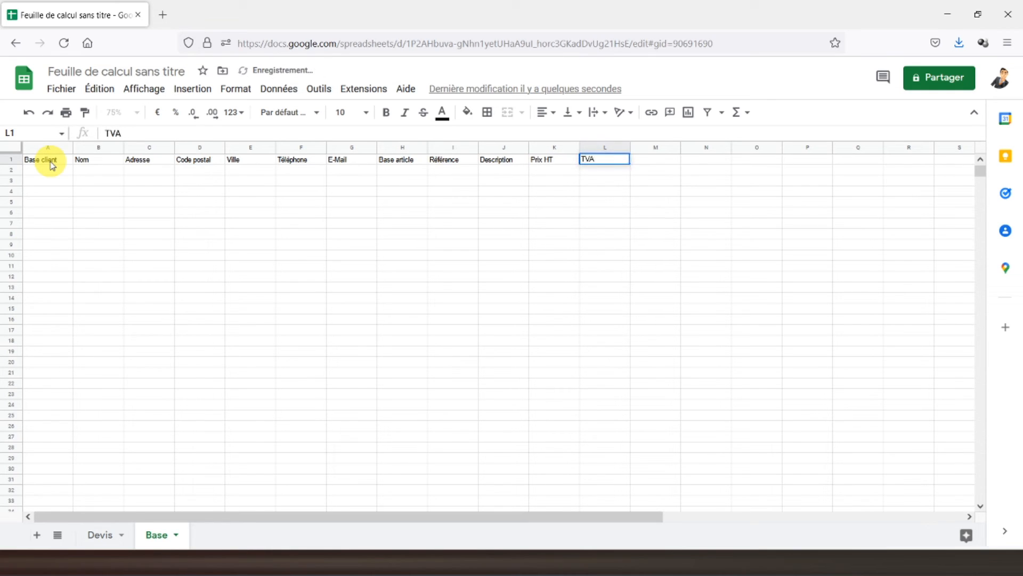
key(Tab)
text(Taux)
key(Return)
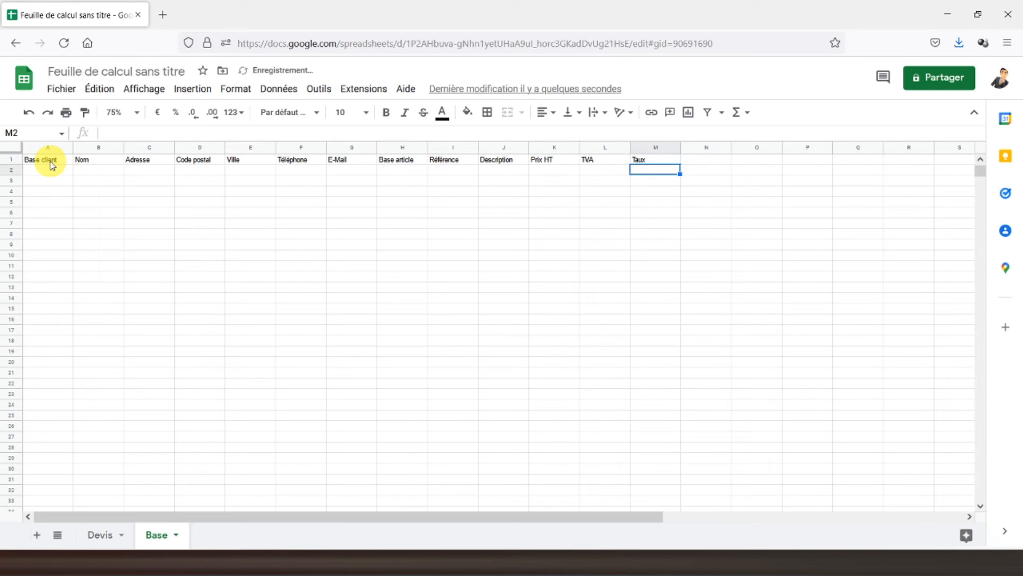
Center the header row A1:M1 horizontally and align it vertically to the middle
click(52, 163)
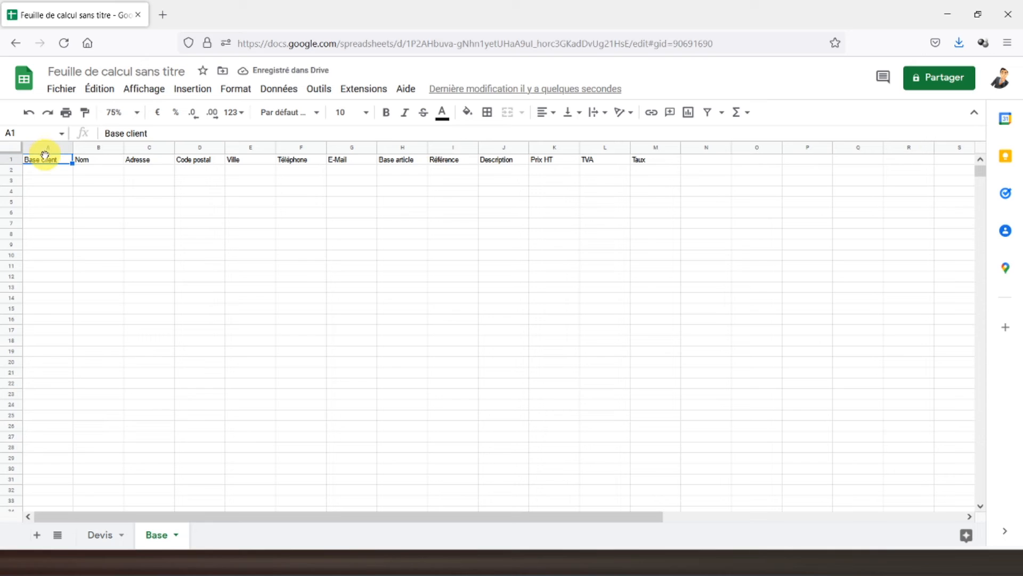
drag(49, 161, 651, 160)
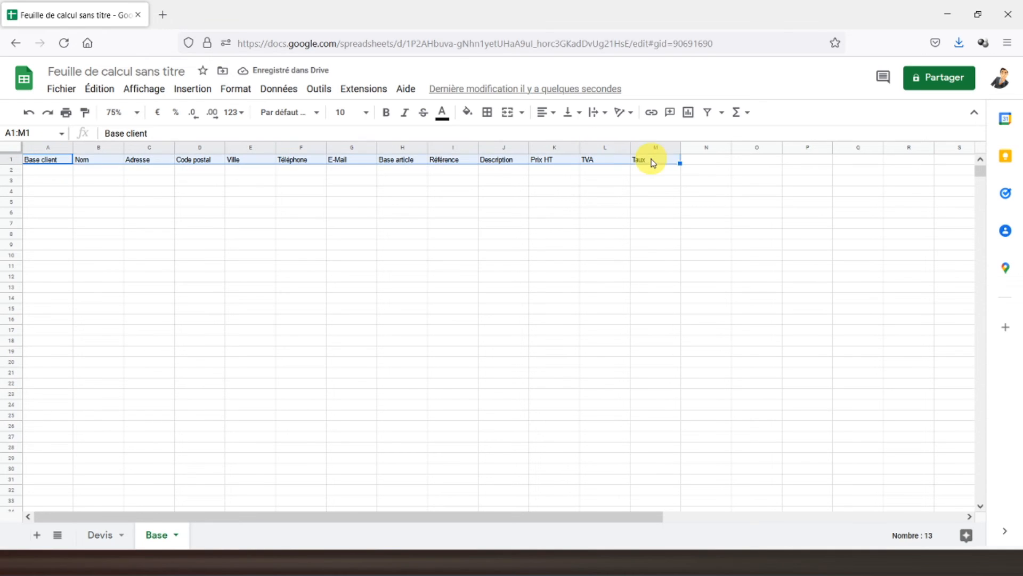
click(542, 115)
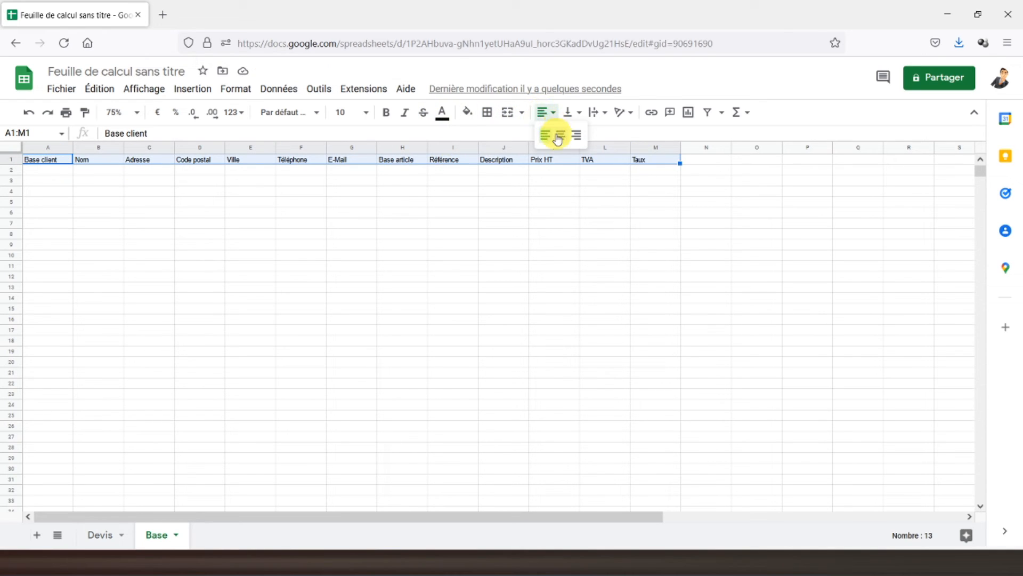
click(557, 135)
click(570, 115)
click(586, 135)
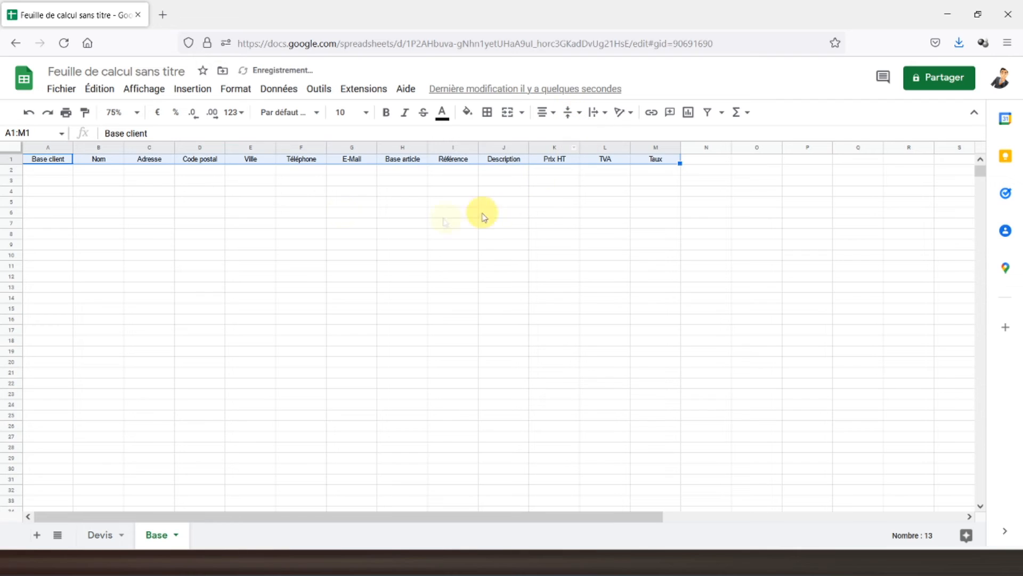
Format the "Base client" header in A1 with bold white text on a pure blue fill
click(57, 161)
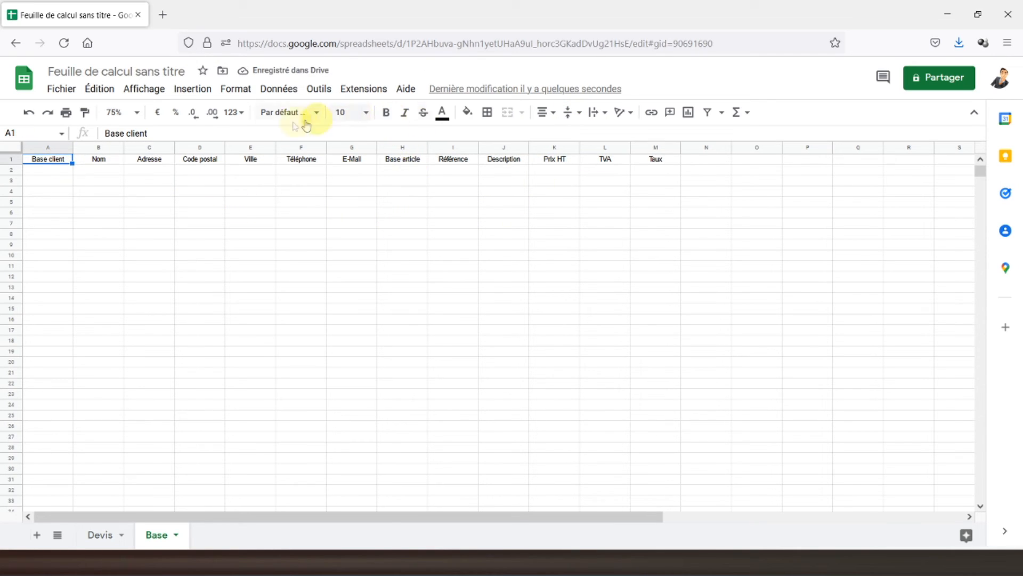
click(448, 117)
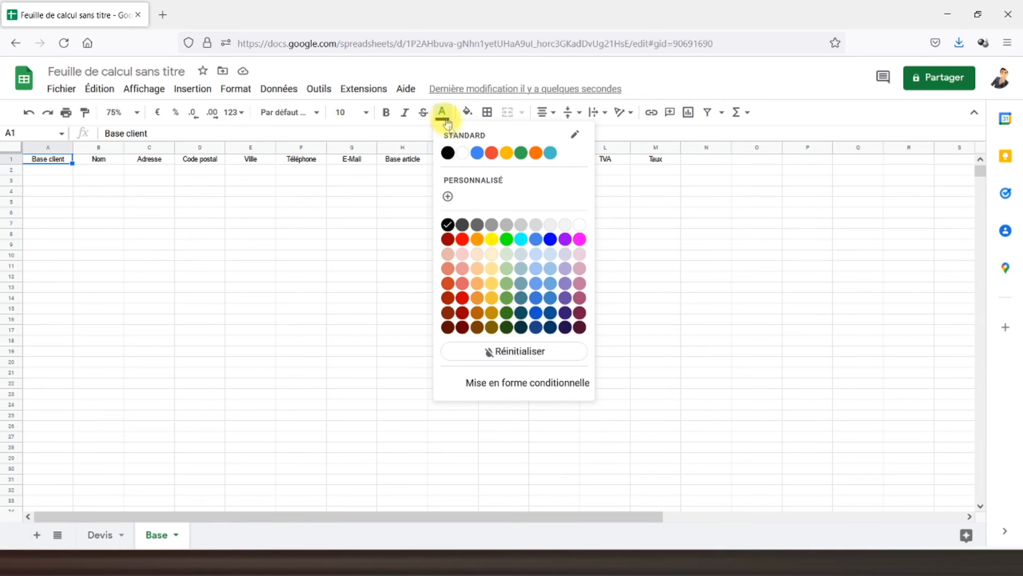
click(462, 153)
click(462, 119)
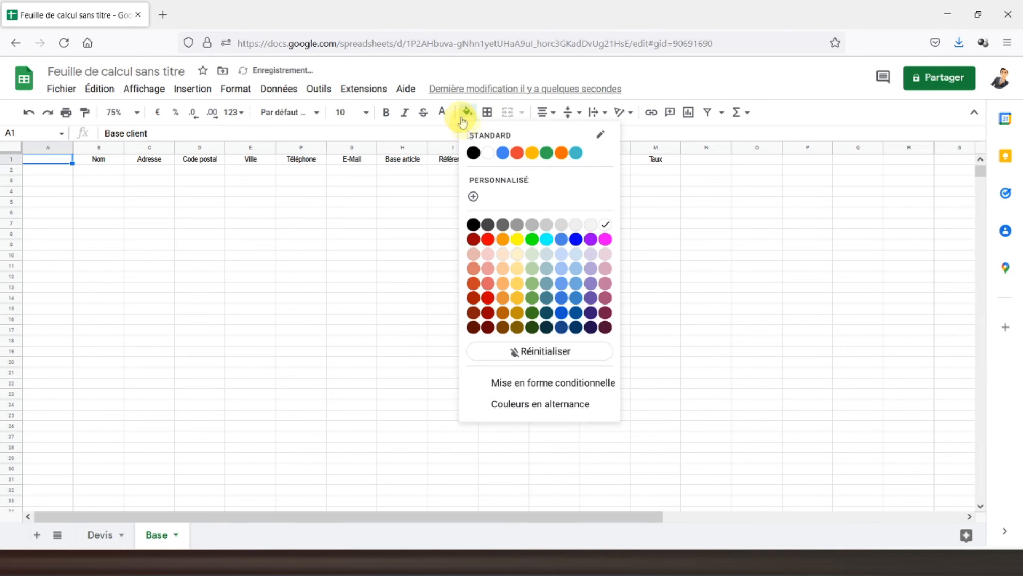
click(501, 153)
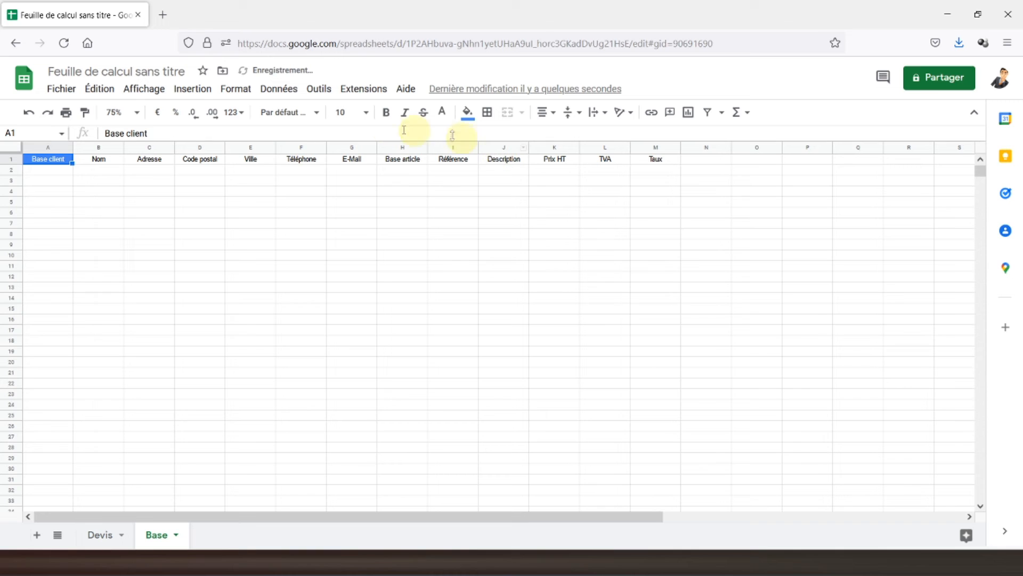
click(383, 117)
click(467, 112)
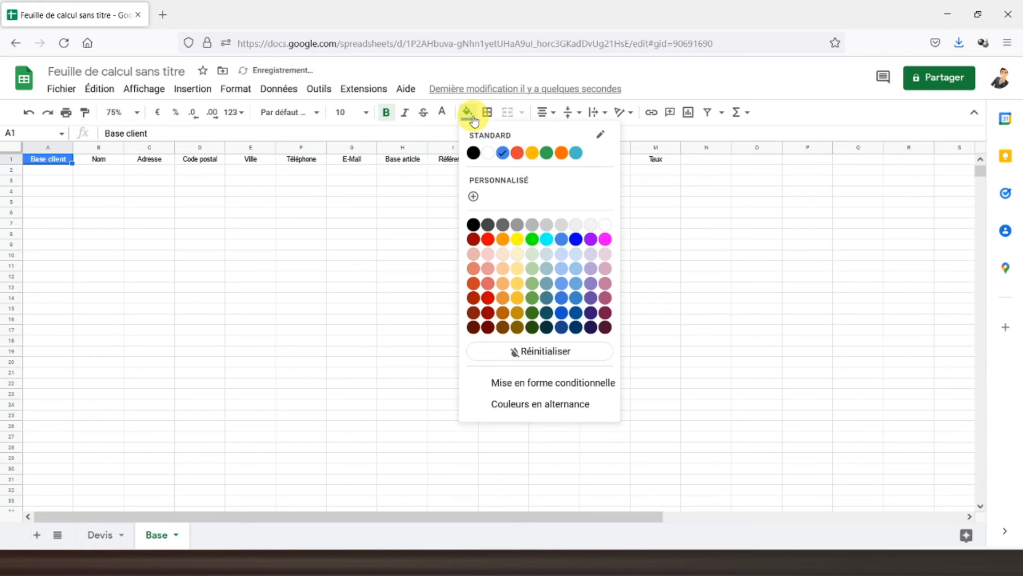
click(575, 239)
Copy the formatting of the "Base client" header to the "Base article" header in H1 and the "TVA" header in L1
click(87, 115)
click(400, 163)
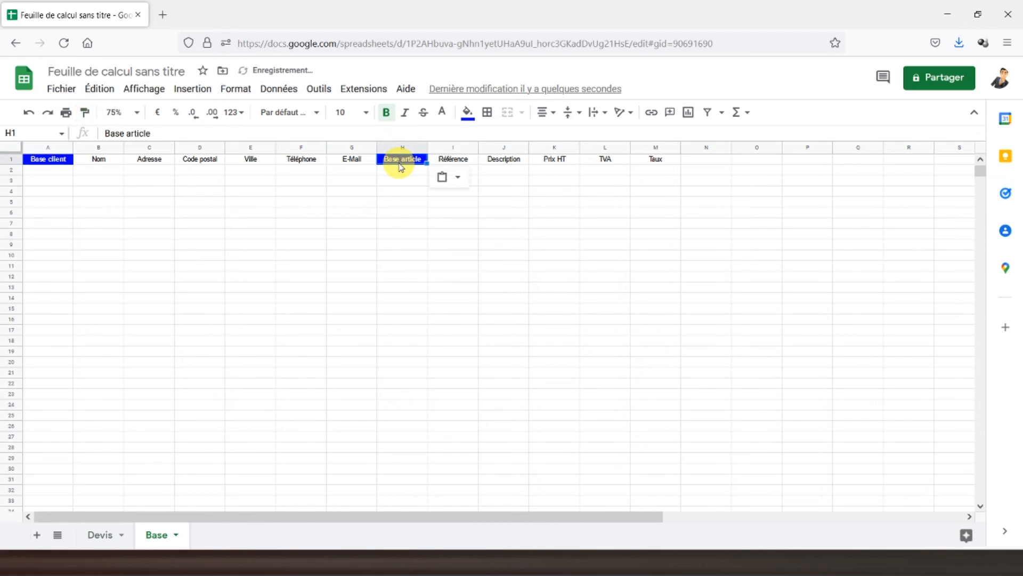
click(84, 114)
click(605, 160)
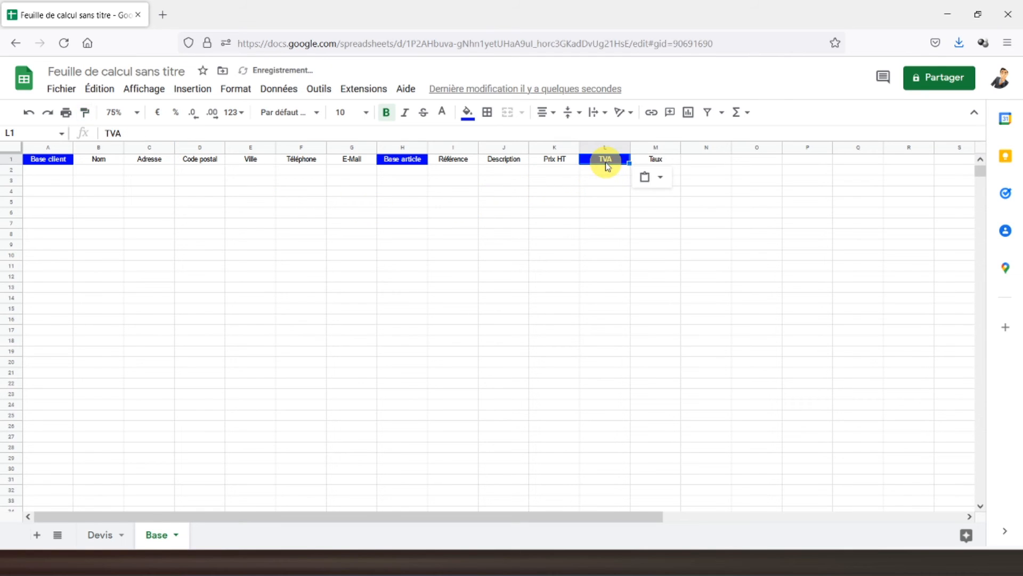
Fill the client headers B1:G1, from "Nom" to "E-Mail", with light grey and make them bold
drag(88, 160, 335, 155)
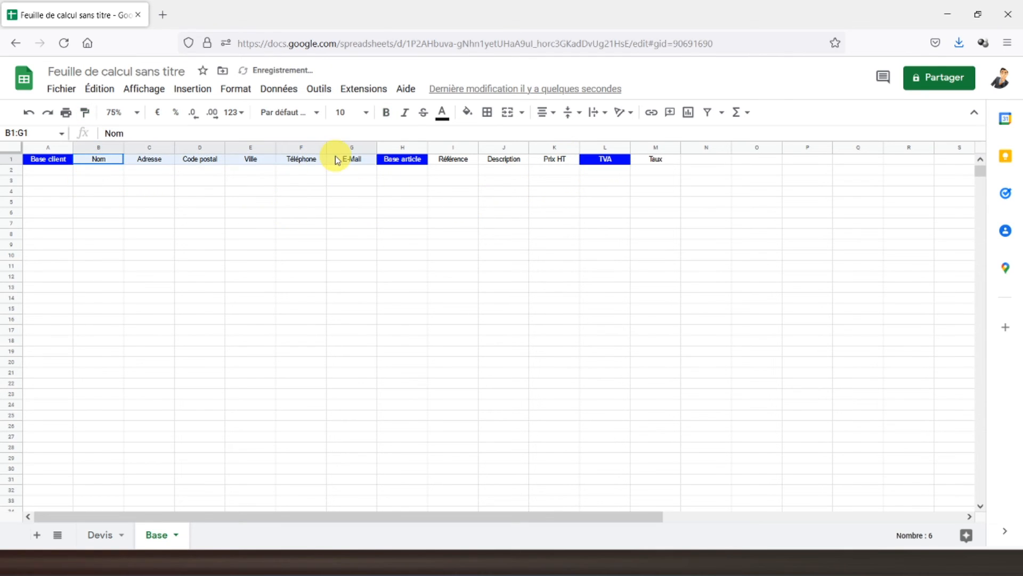
click(467, 113)
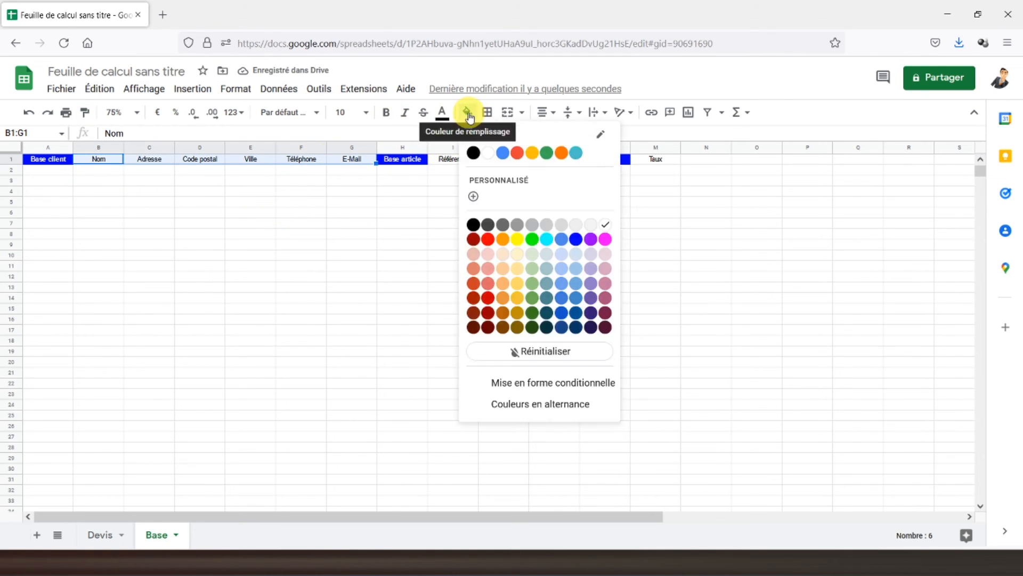
click(561, 224)
click(386, 119)
Fill the article headers I1:K1 and the "Taux" header in M1 with grey
drag(442, 163, 540, 165)
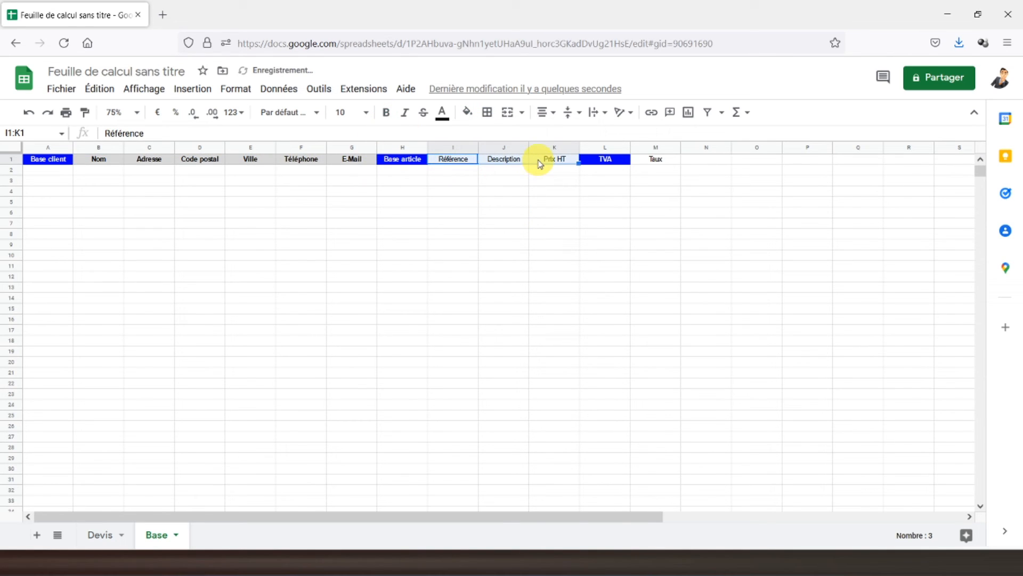
ctrl+click(663, 159)
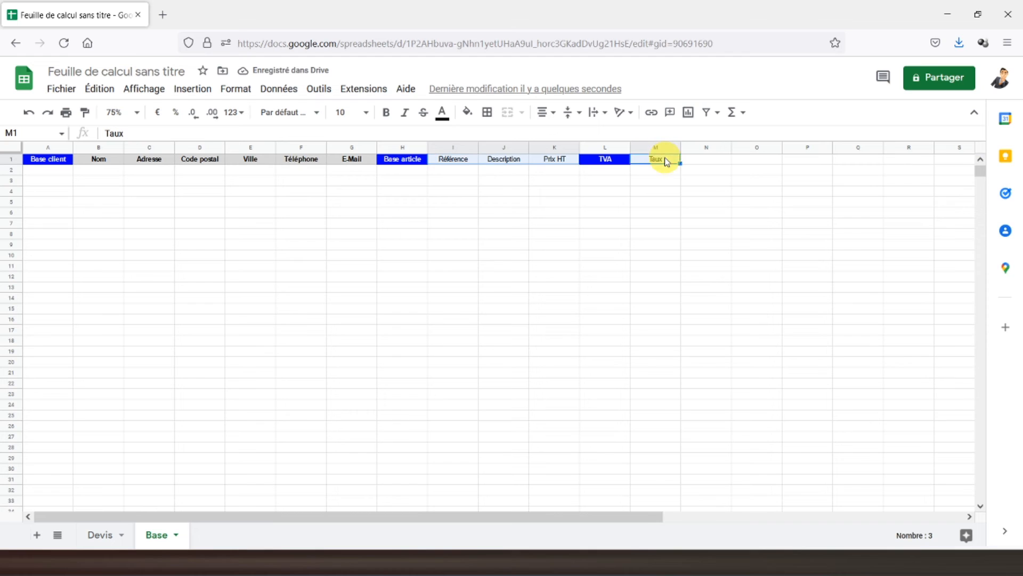
click(468, 113)
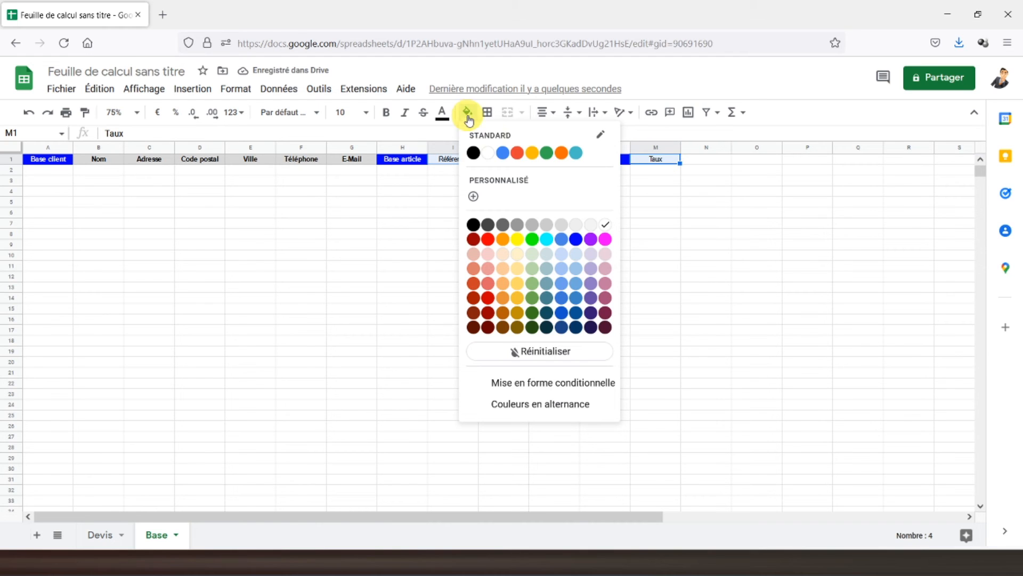
click(550, 225)
click(503, 191)
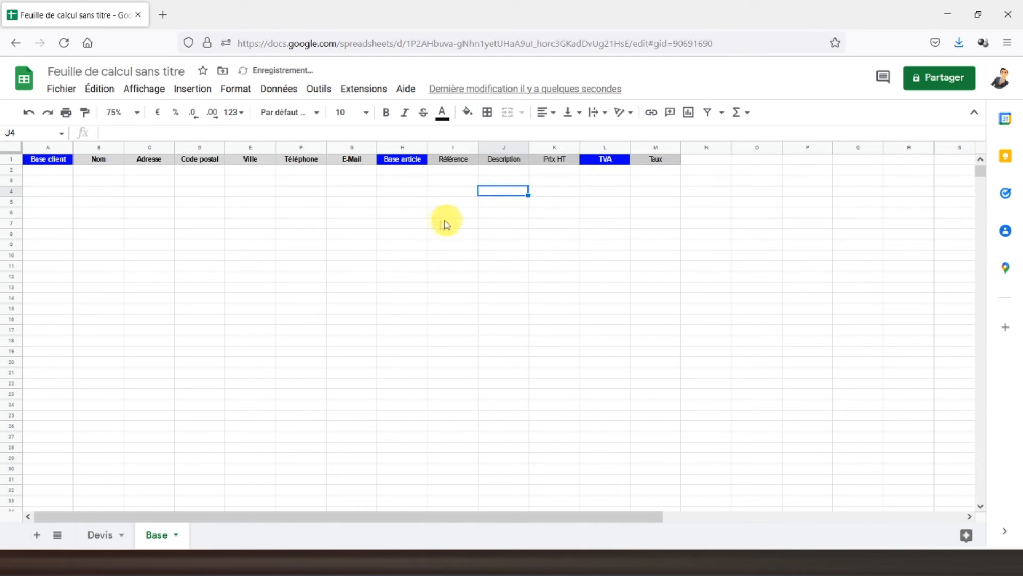
Change the fill of the article headers I1:K1 and the "Taux" header in M1 to a lighter grey
click(97, 164)
drag(467, 163, 549, 162)
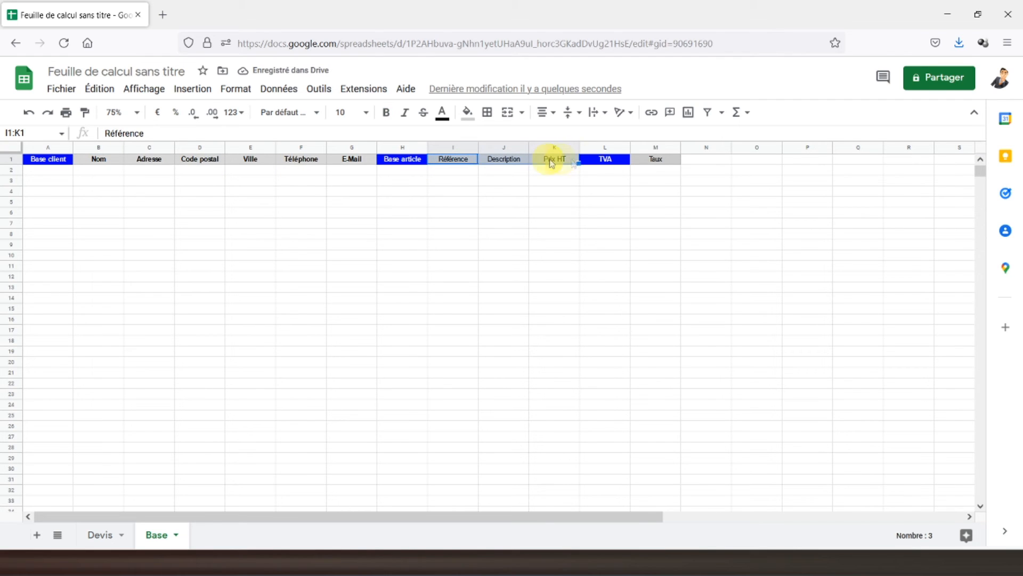
ctrl+click(653, 158)
click(468, 113)
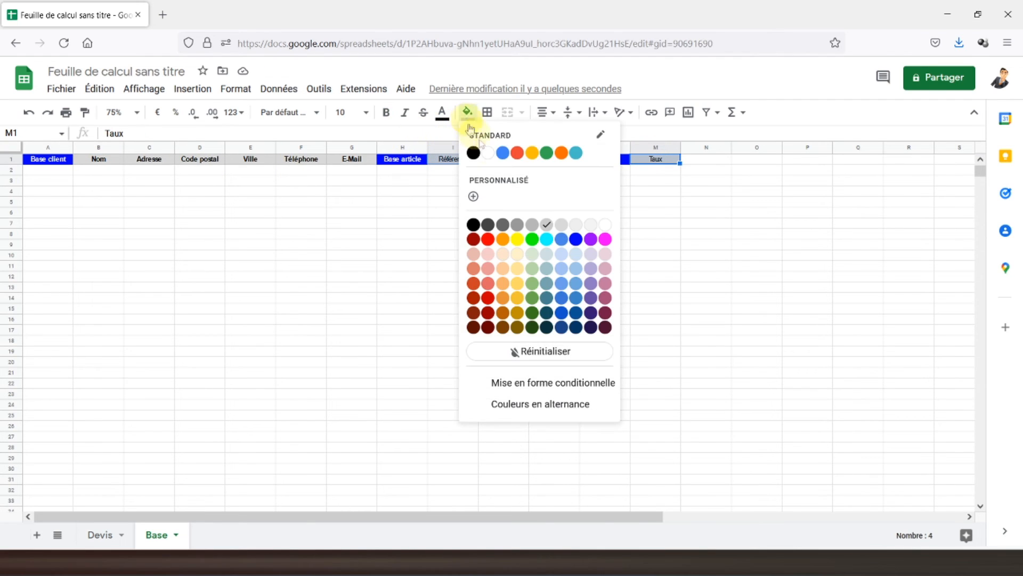
click(560, 224)
click(432, 211)
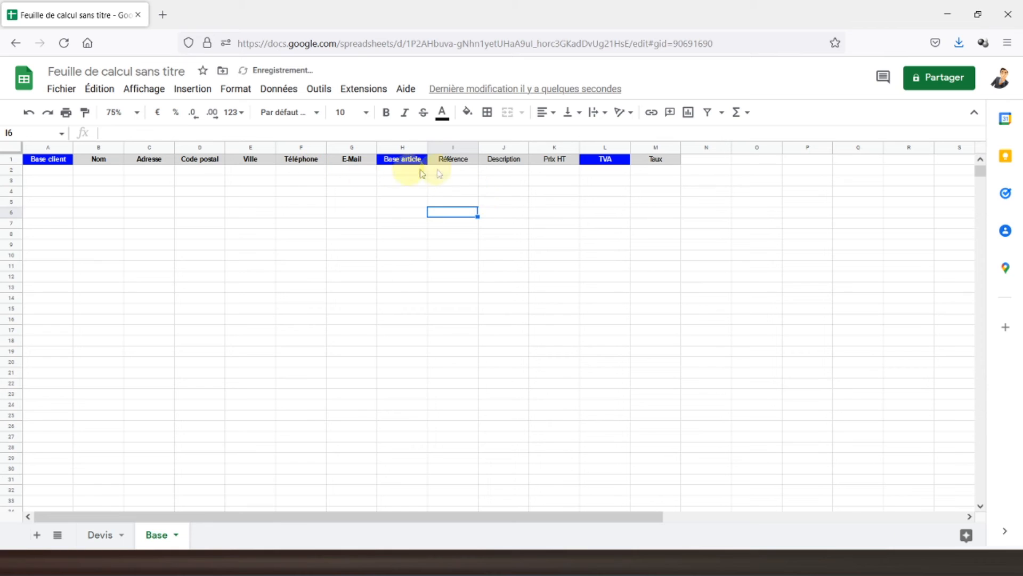
Make the row 1 headers from "Référence" to "Taux" bold
drag(454, 159, 657, 159)
click(385, 113)
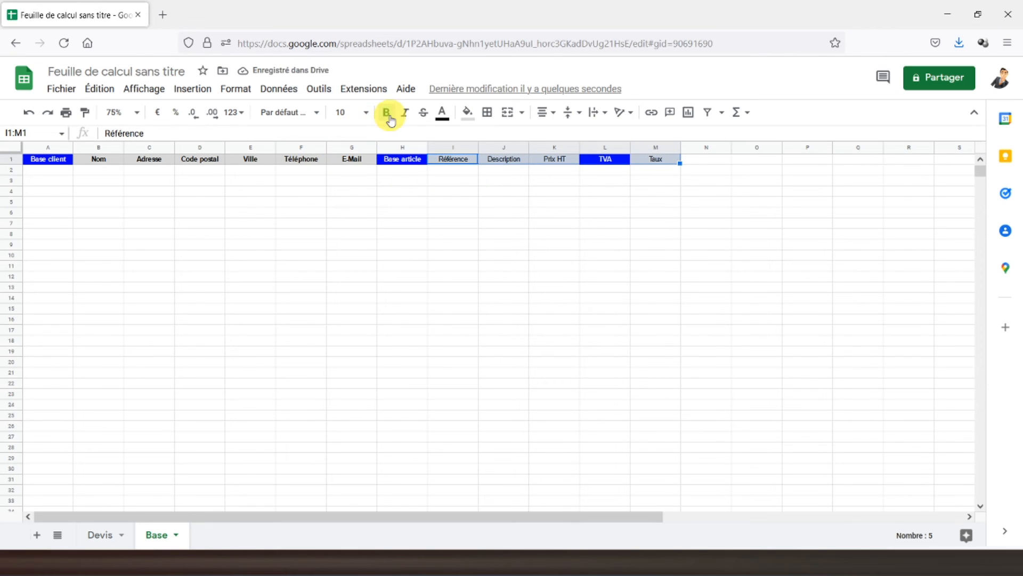
click(11, 160)
click(387, 117)
click(386, 117)
click(281, 205)
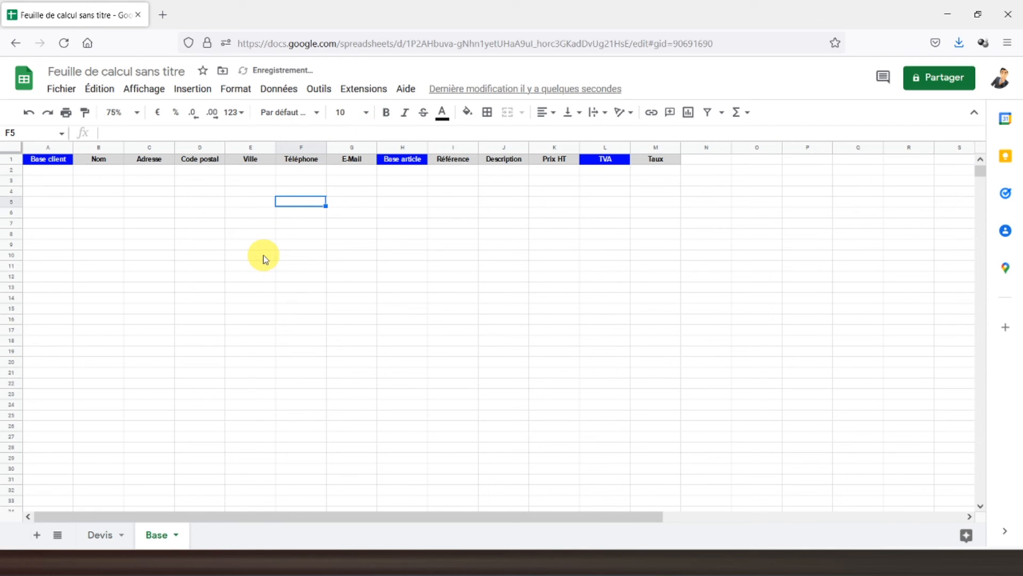
Give the client table range B2:G18 a solid outer border and dashed inner borders
drag(95, 170, 352, 341)
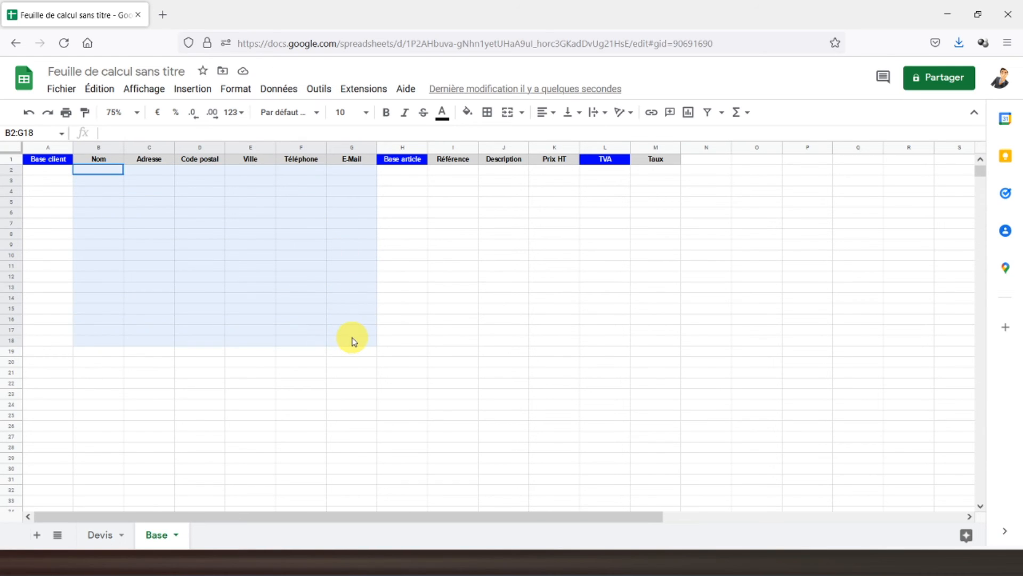
click(487, 113)
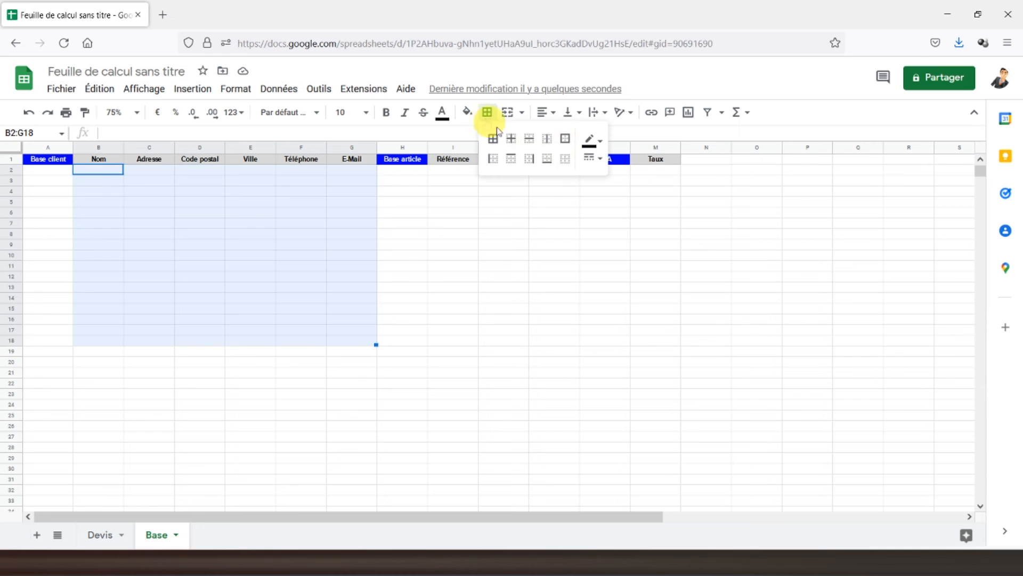
click(565, 139)
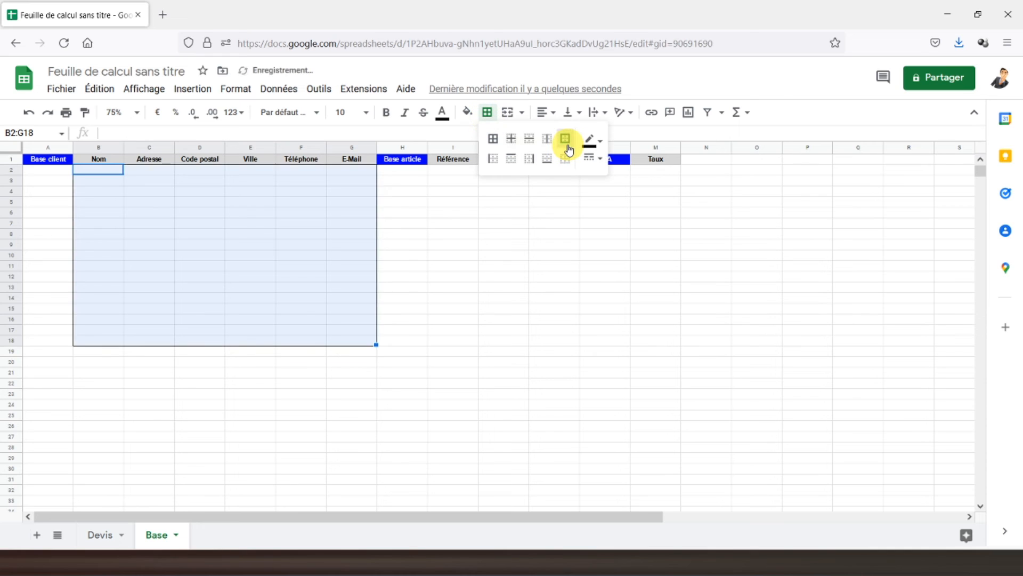
click(512, 141)
click(592, 158)
click(616, 229)
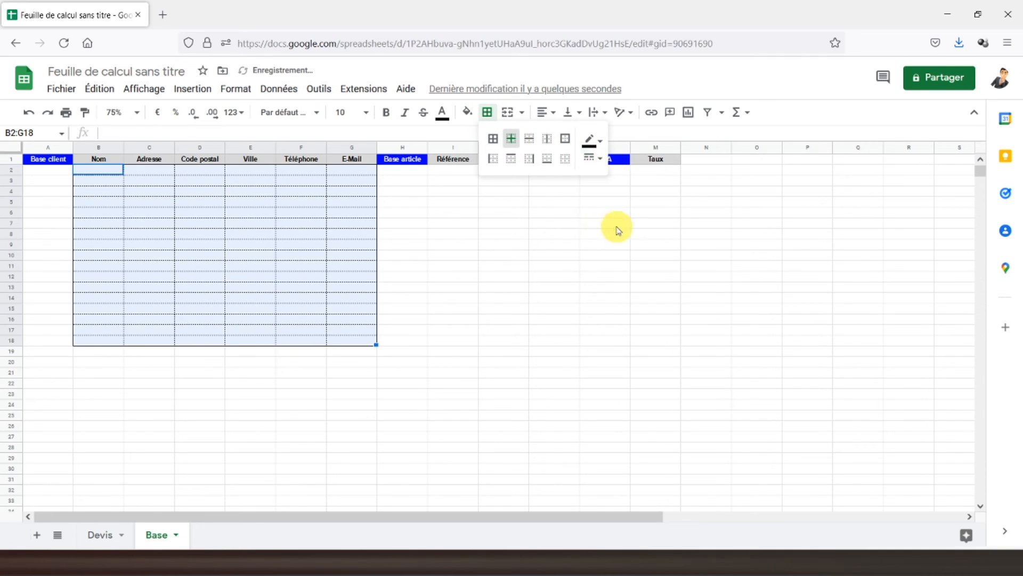
click(235, 211)
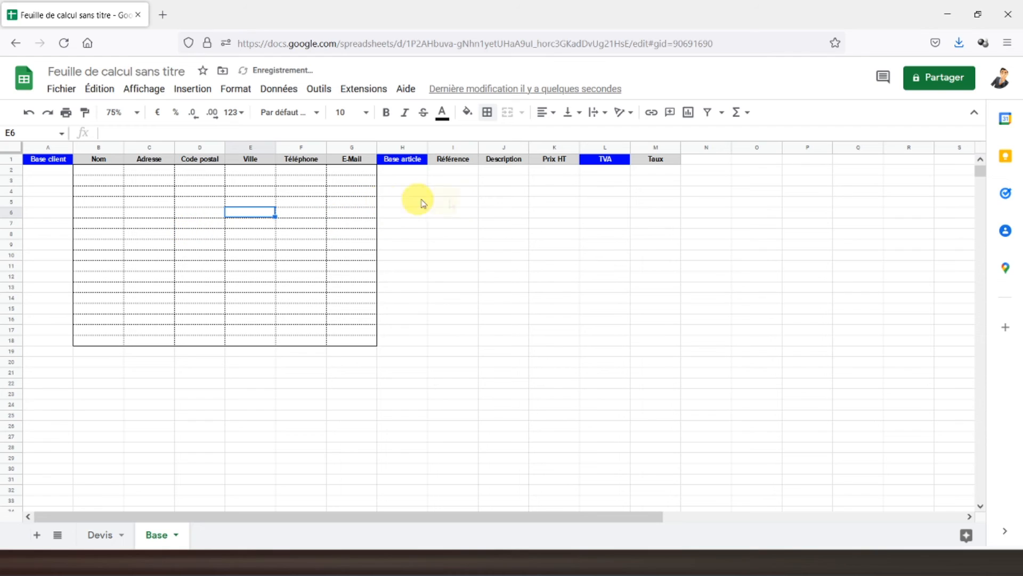
Give the article table range I2:K18 a solid outer border and dashed inner borders
drag(453, 169, 552, 343)
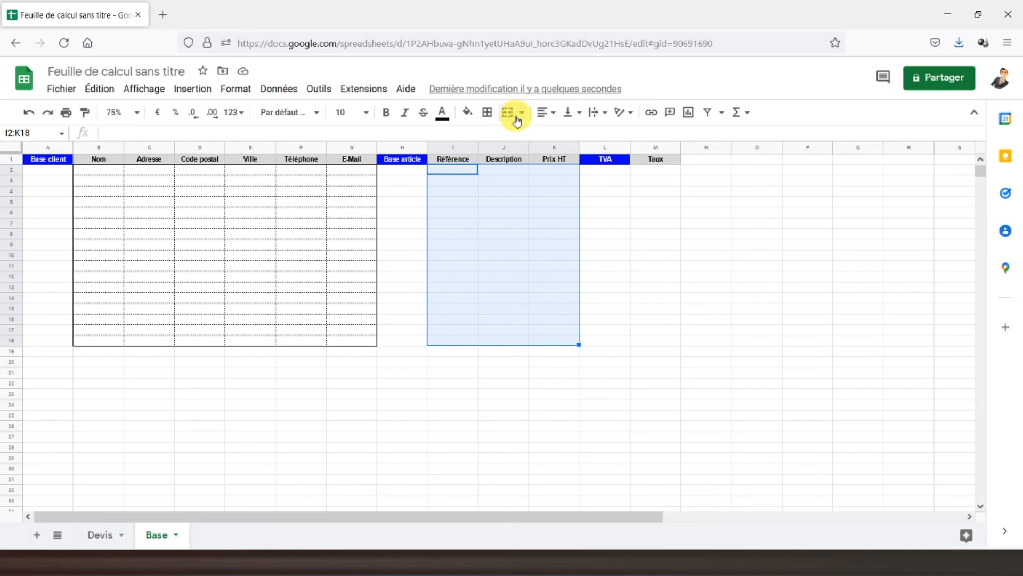
click(487, 113)
click(565, 143)
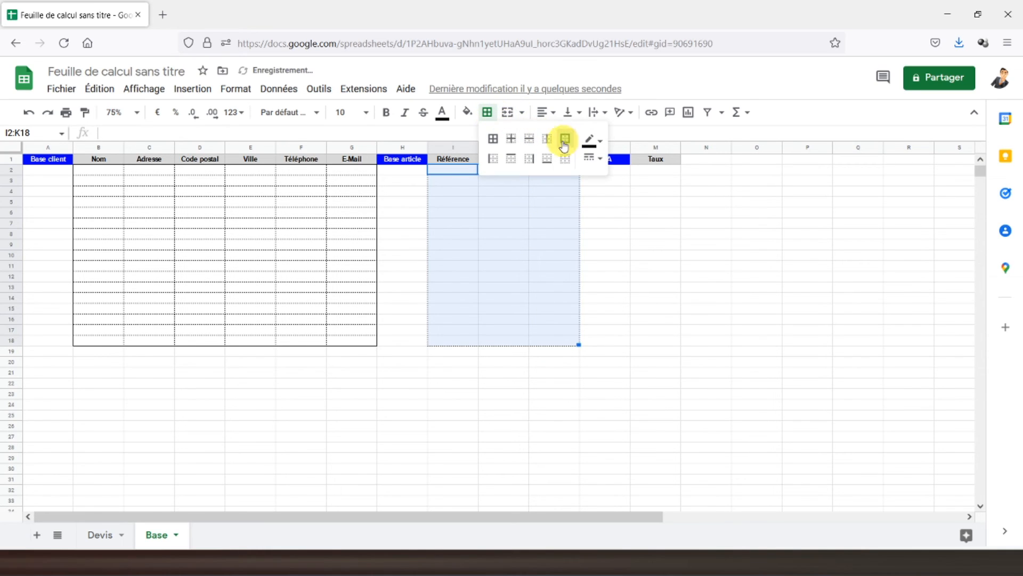
click(591, 160)
click(602, 180)
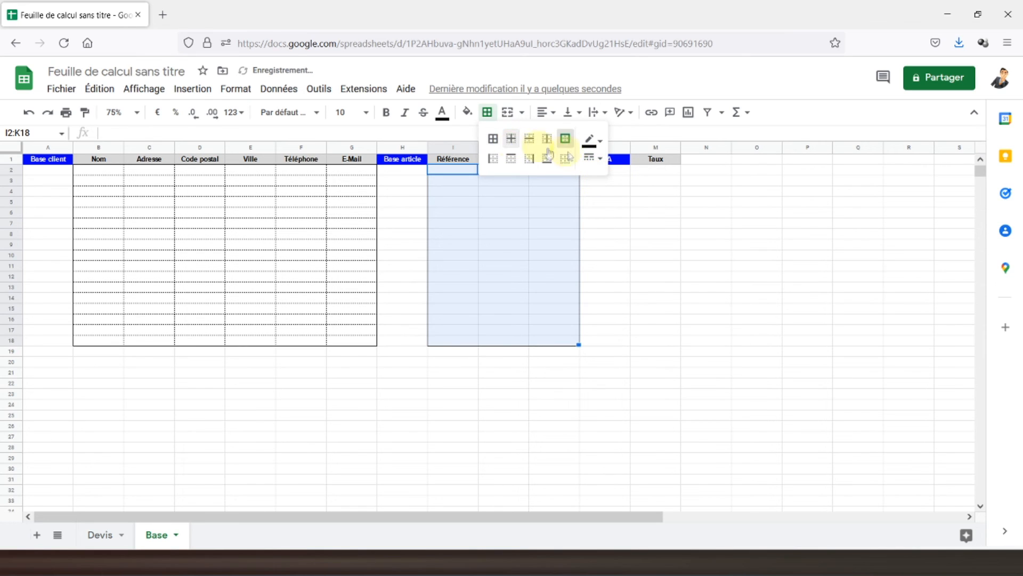
click(511, 139)
click(591, 158)
click(606, 229)
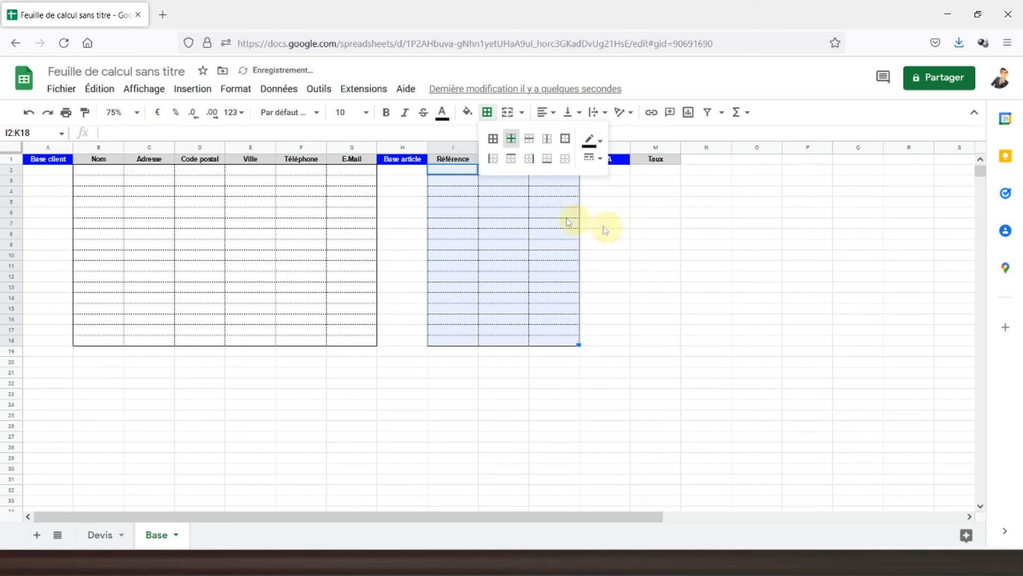
drag(475, 211, 472, 203)
Give the "Taux" cells M2:M5 a solid outer border and dashed inner borders
drag(657, 171, 657, 204)
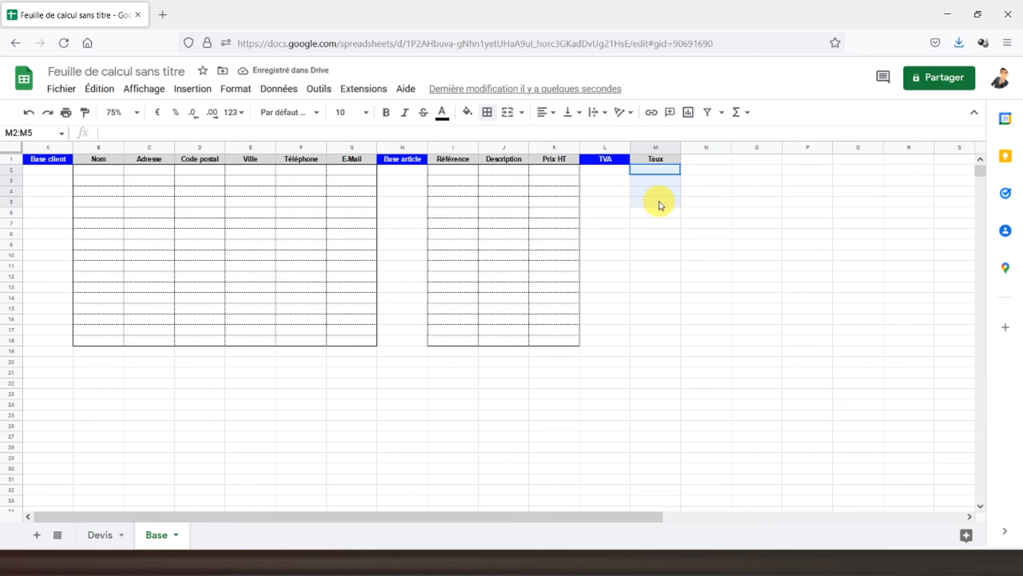
click(481, 122)
click(566, 138)
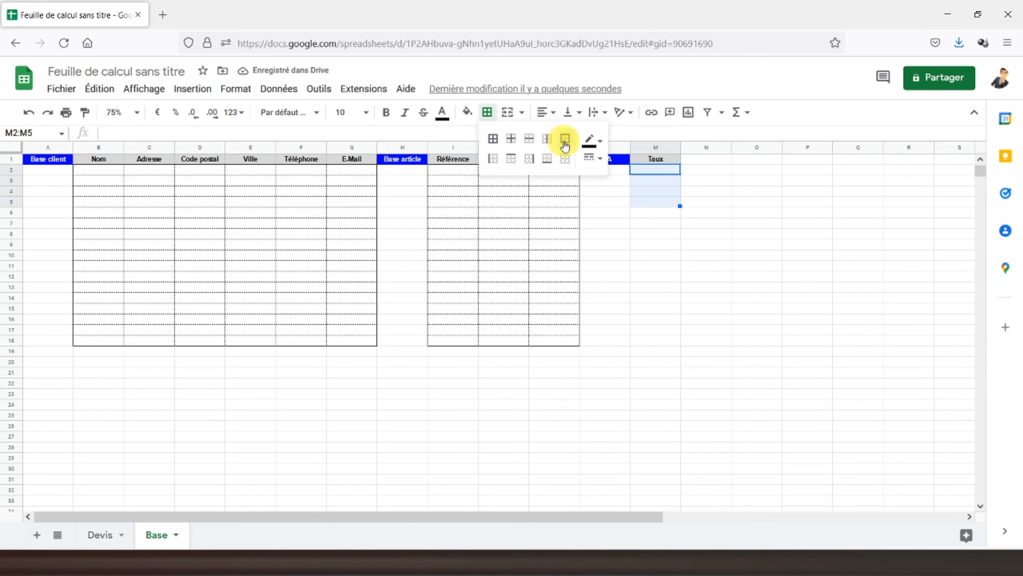
click(593, 162)
click(613, 183)
click(511, 138)
click(587, 167)
click(619, 228)
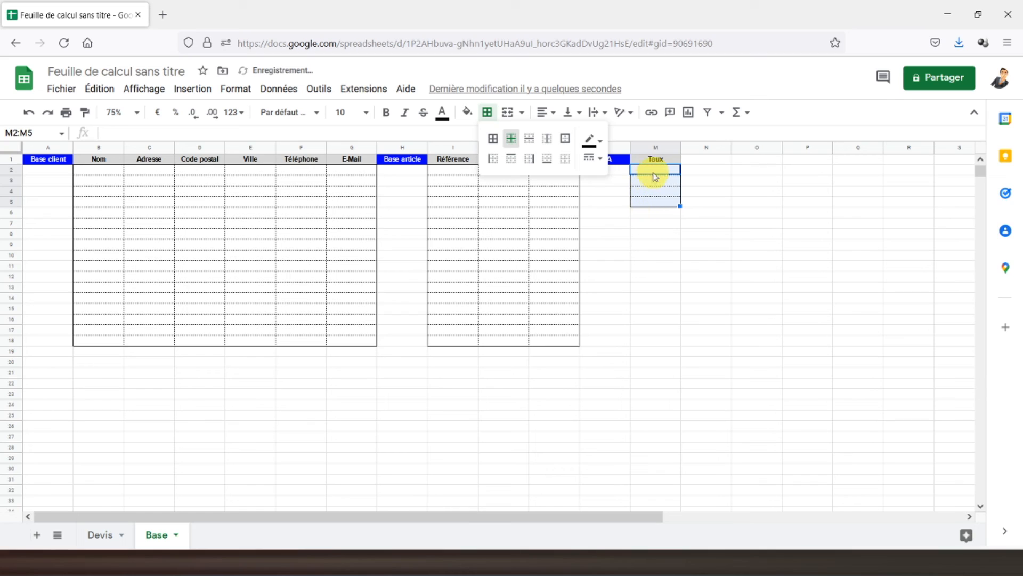
Format the "Taux" cells M2:M5 as percentages and enter 20% in M2 and 10% in M3
click(175, 115)
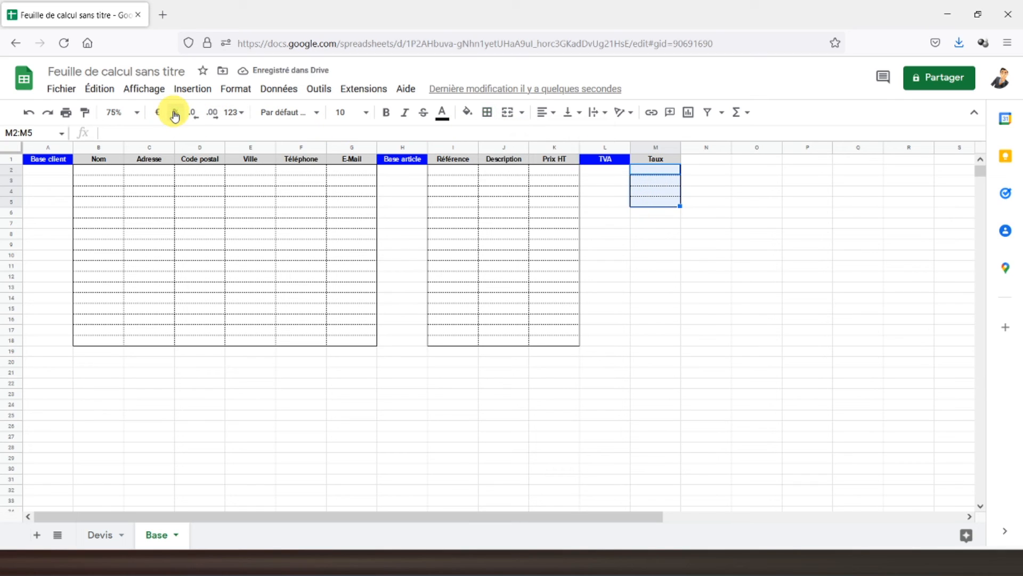
click(657, 171)
text(20)
key(Return)
text(10)
key(Return)
Enter the rate 5,5 in M4 and 2,1% in M5
text(5.5%)
key(Return)
key(Up)
text(5)
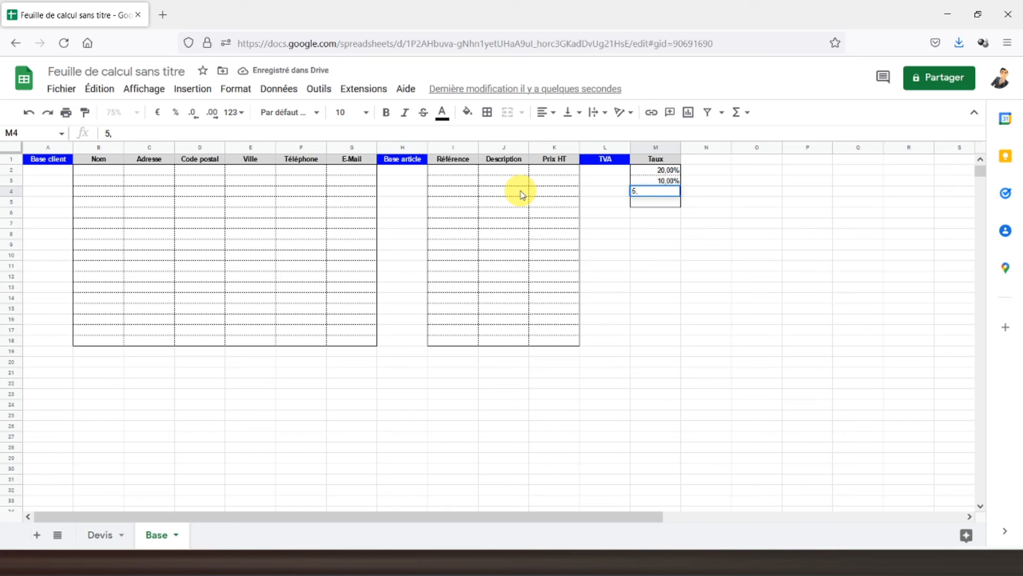
text(.5)
key(Return)
text(2)
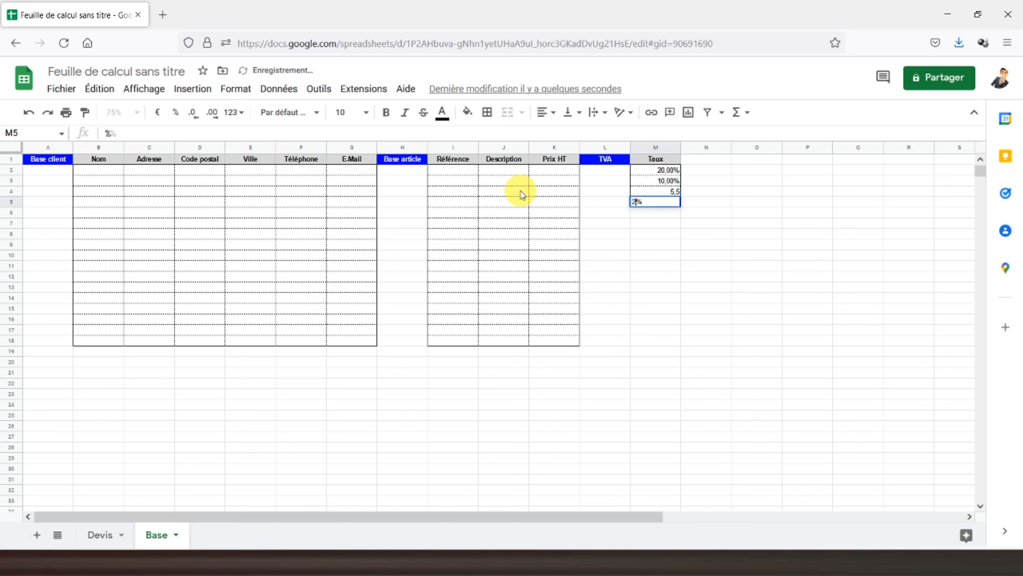
text(,1)
key(Return)
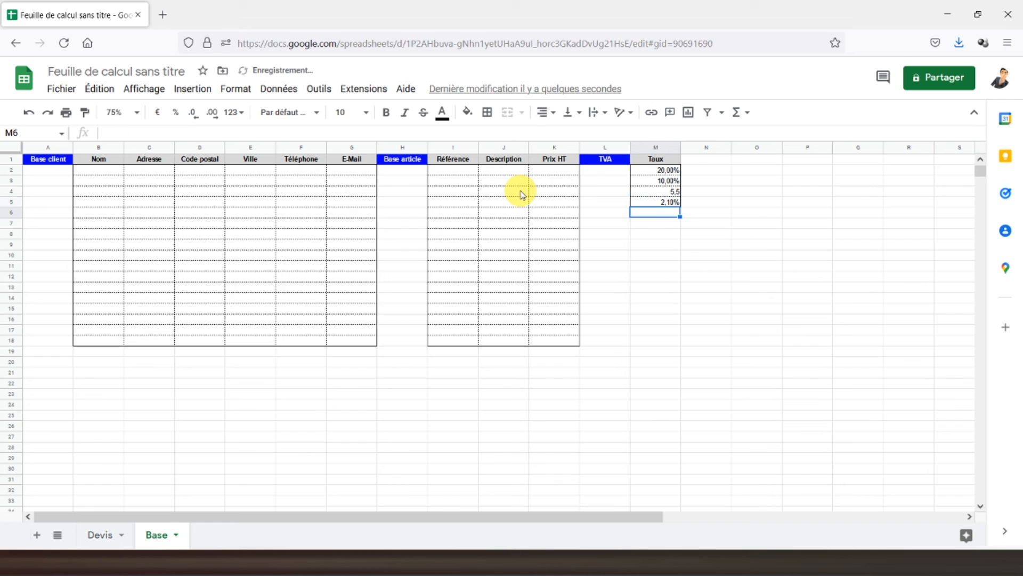
Apply the percentage format to the third rate in M4 and re-enter it as 5,5%
click(648, 192)
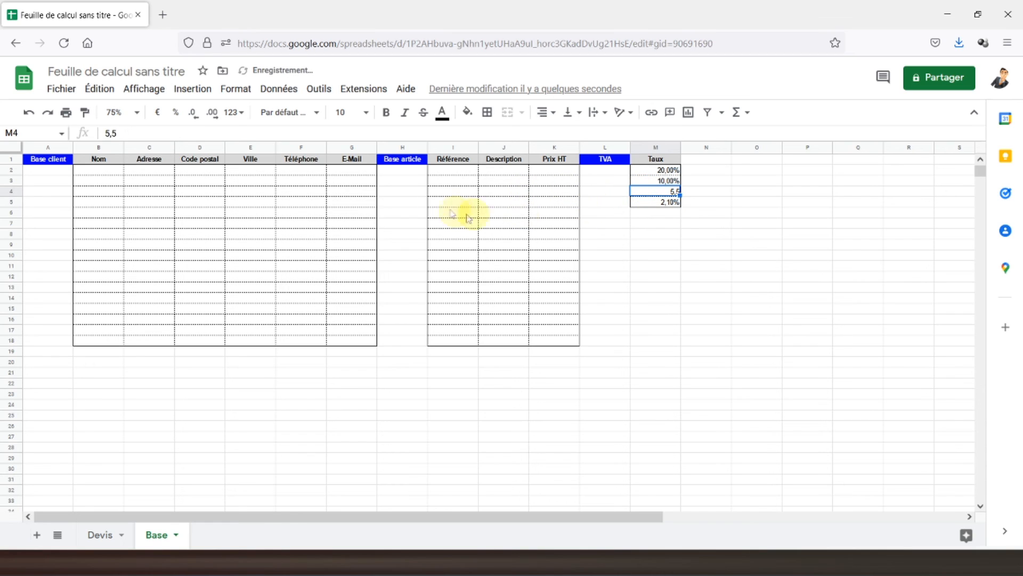
click(170, 119)
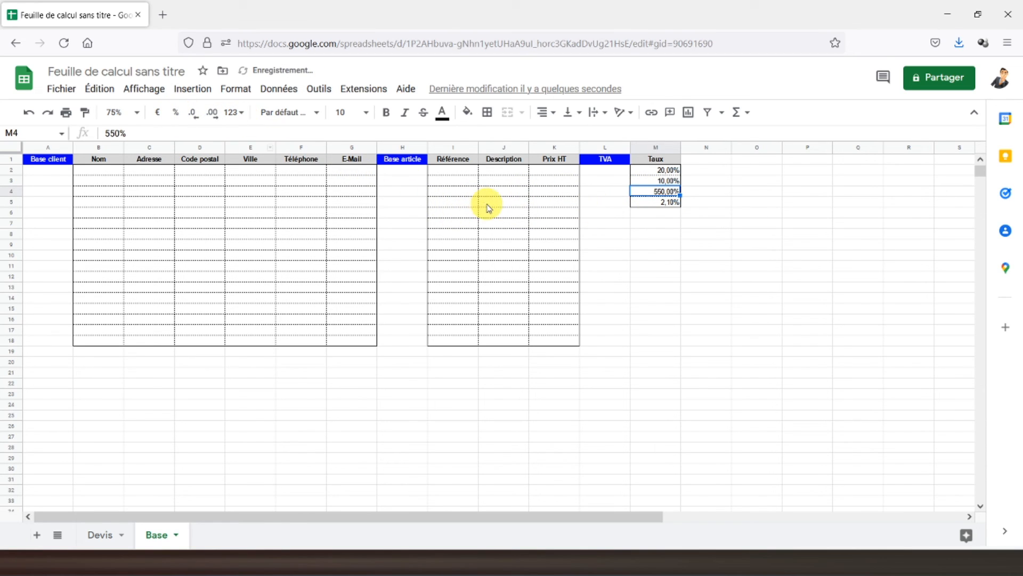
text(5,5)
key(Return)
Center the TVA rates in M2:M5 horizontally
mouse_move(646, 170)
mouse_down()
mouse_move(647, 201)
mouse_move(647, 169)
mouse_up()
click(647, 192)
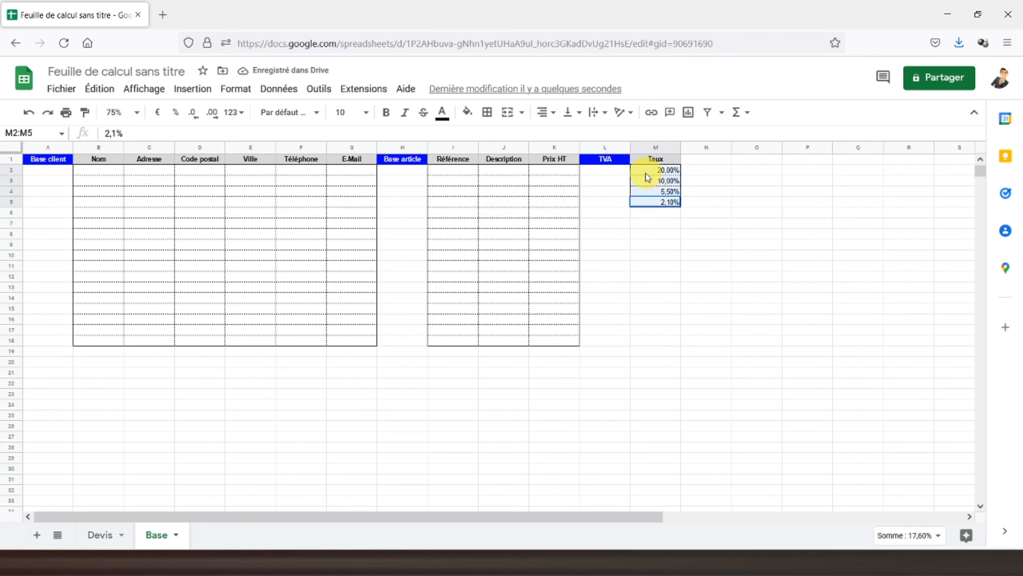
click(540, 114)
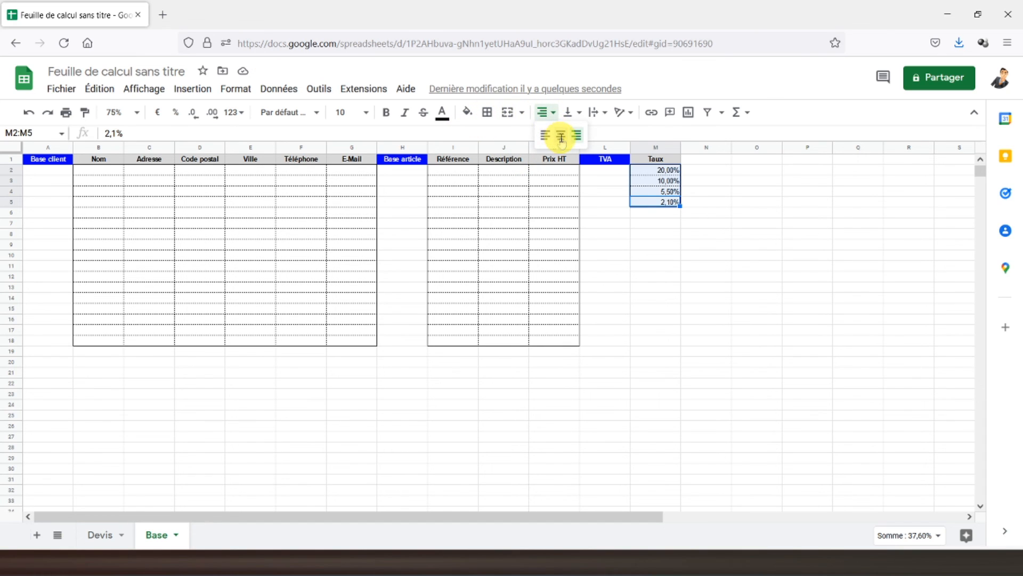
click(562, 133)
click(509, 257)
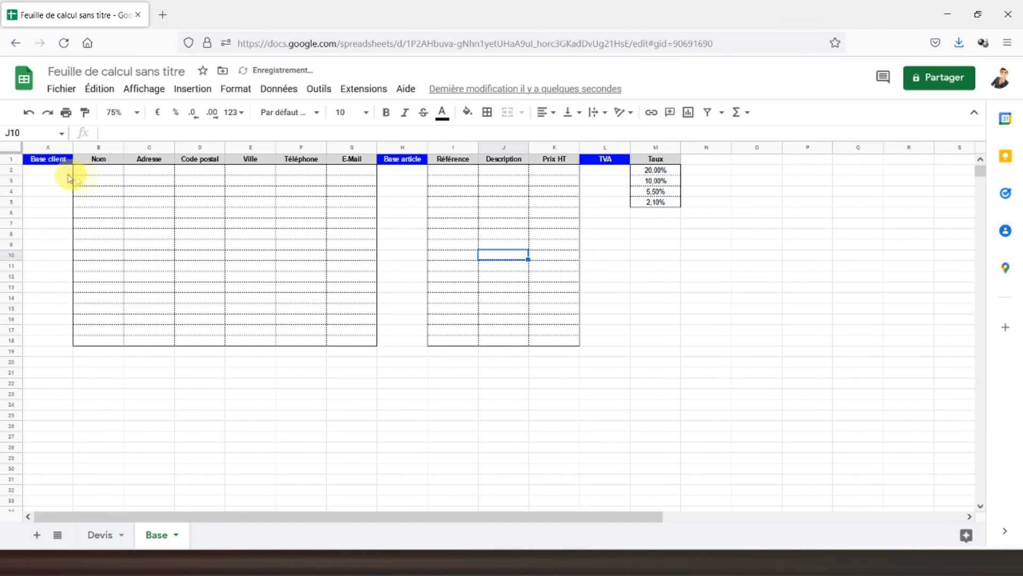
Hide the gridlines on the Base sheet
click(41, 158)
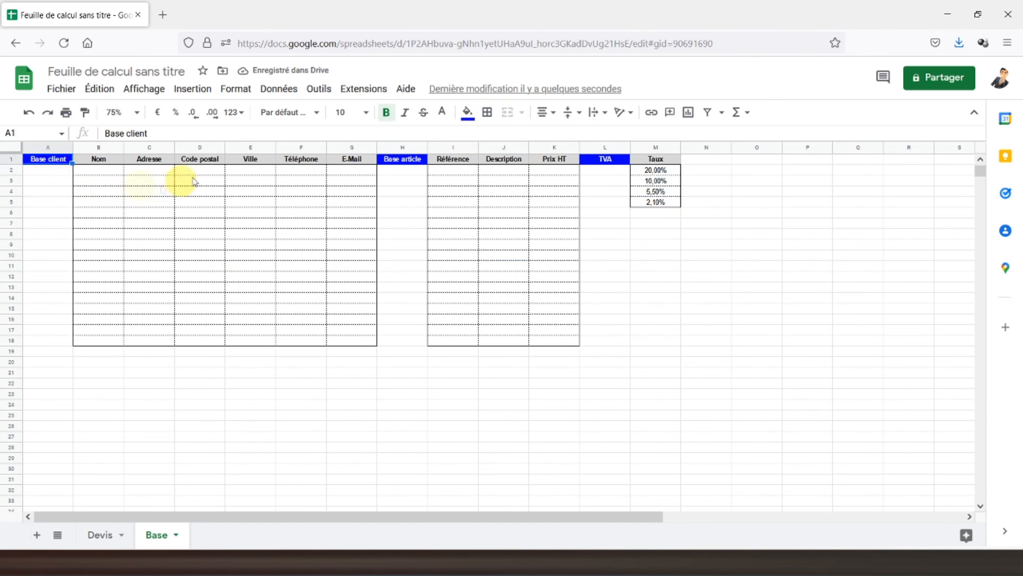
click(142, 89)
mouse_move(212, 114)
click(397, 142)
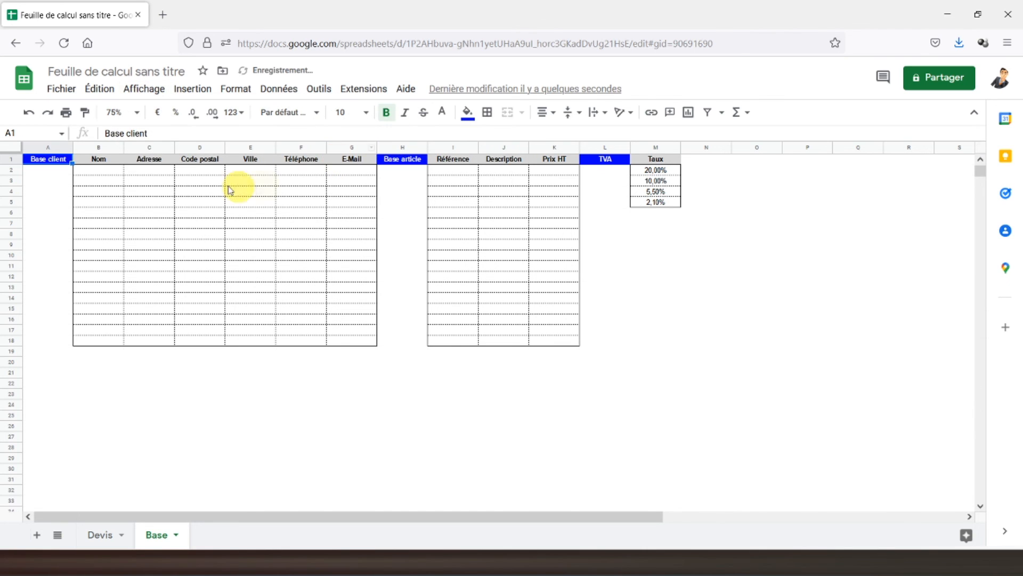
Freeze the first row of the Base sheet so the headers stay in view
click(142, 91)
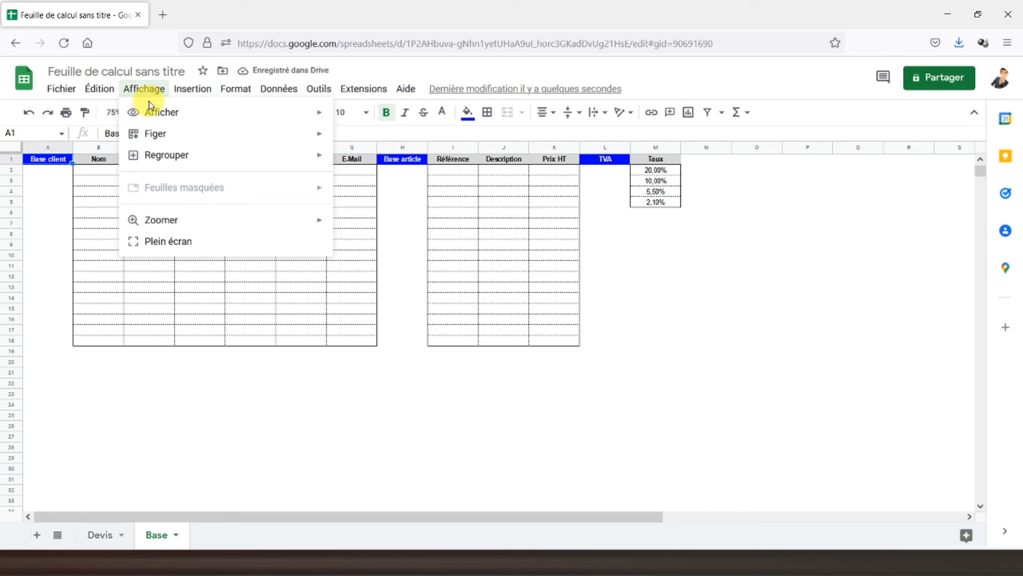
mouse_move(194, 136)
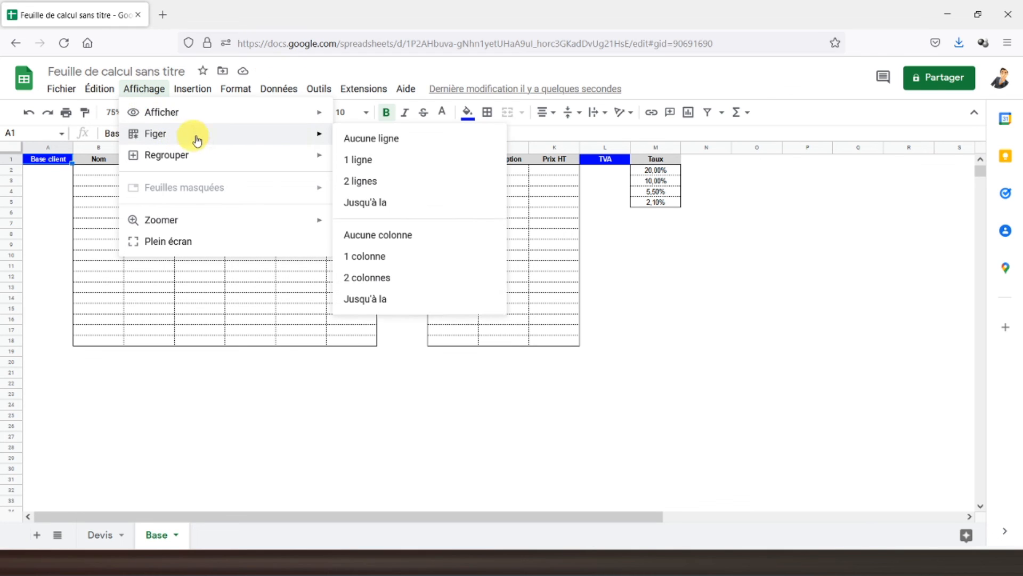
click(387, 161)
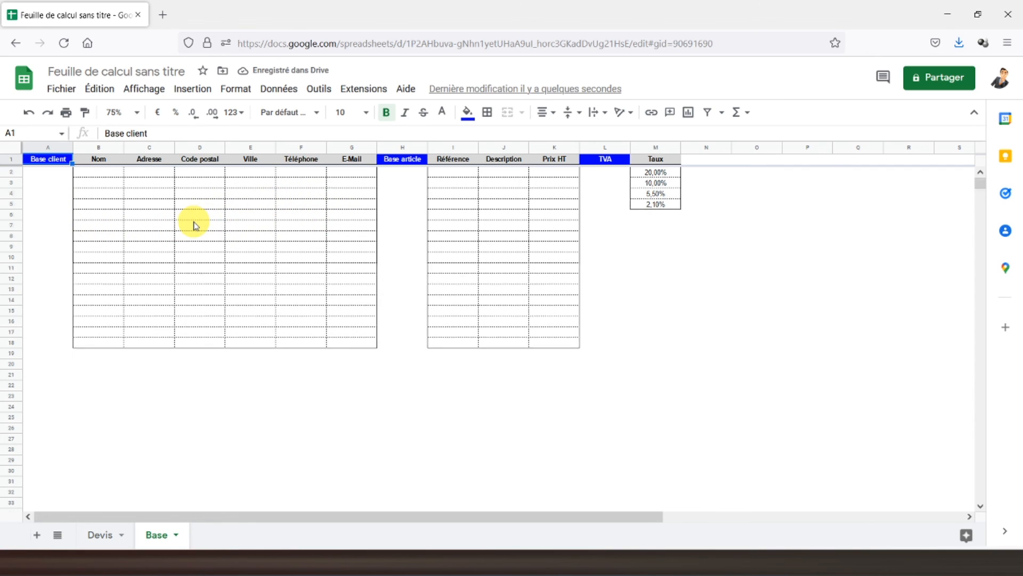
scroll(193, 223, down, 5)
scroll(194, 225, up, 5)
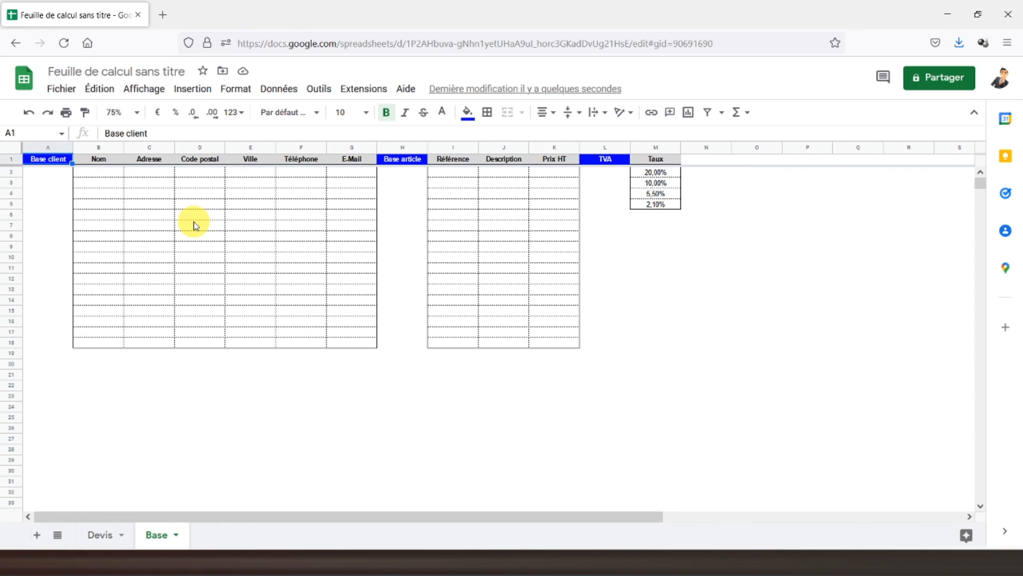
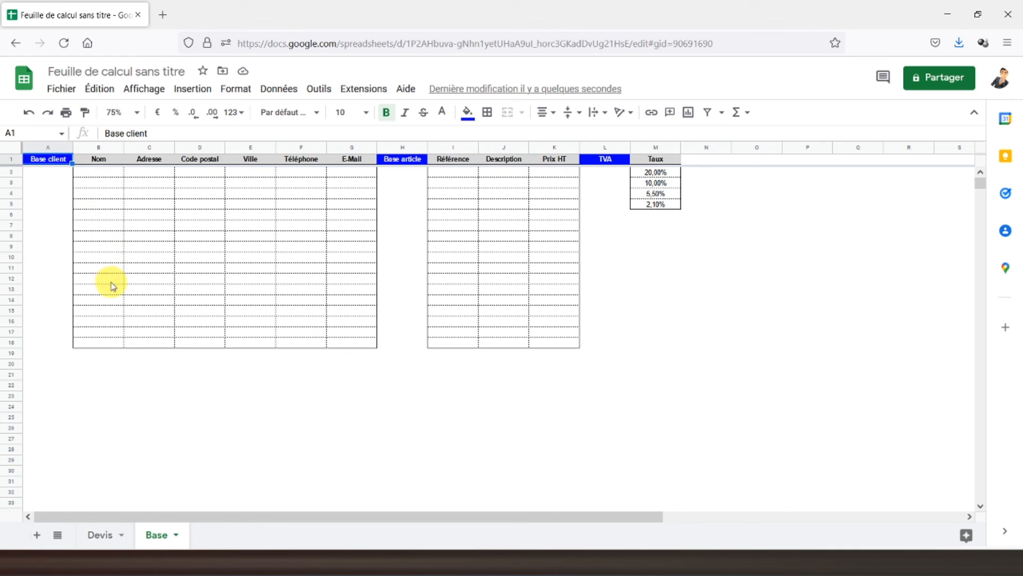
Add a new sheet to the spreadsheet and rename it Historique
click(37, 535)
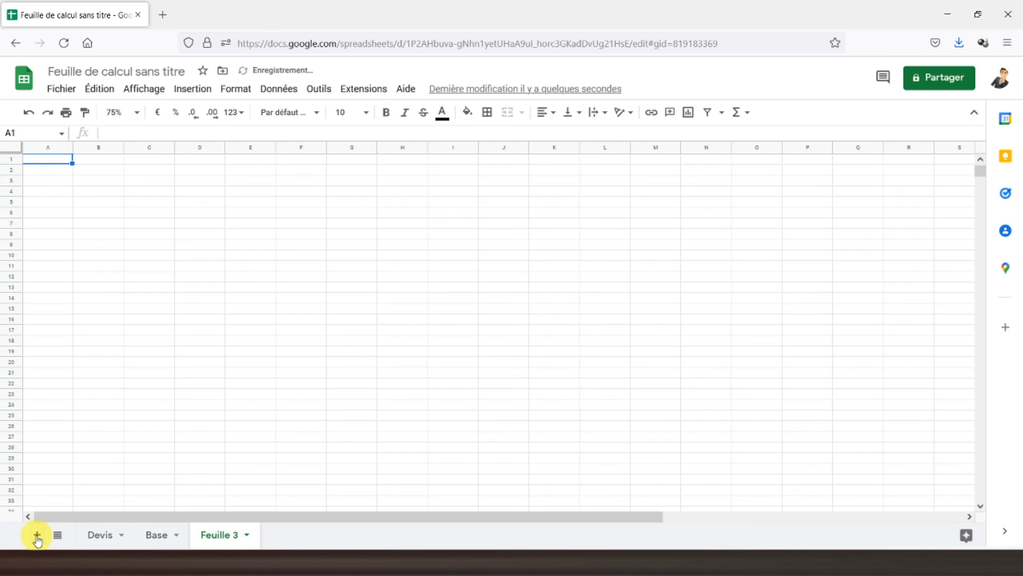
right_click(229, 535)
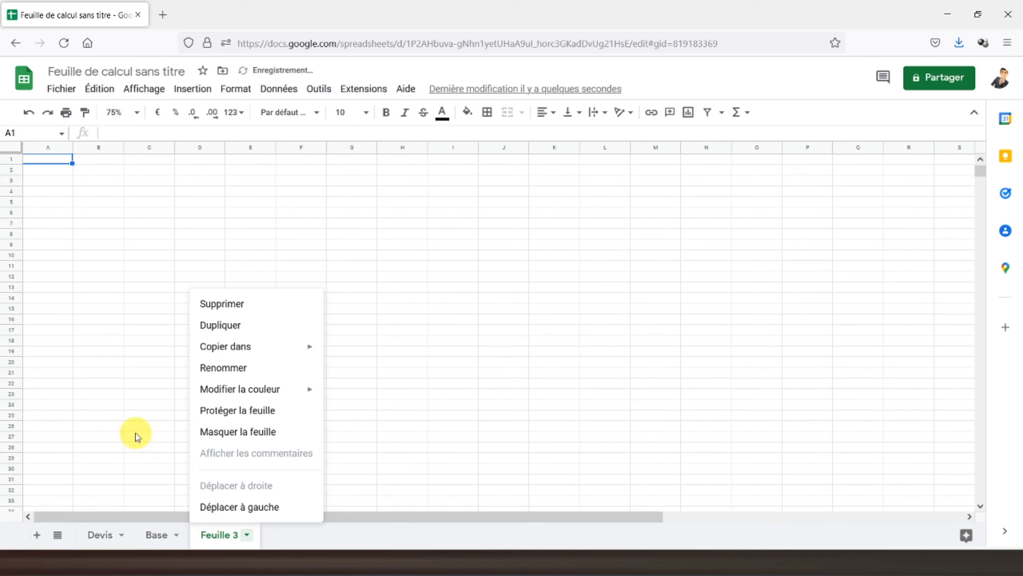
click(220, 375)
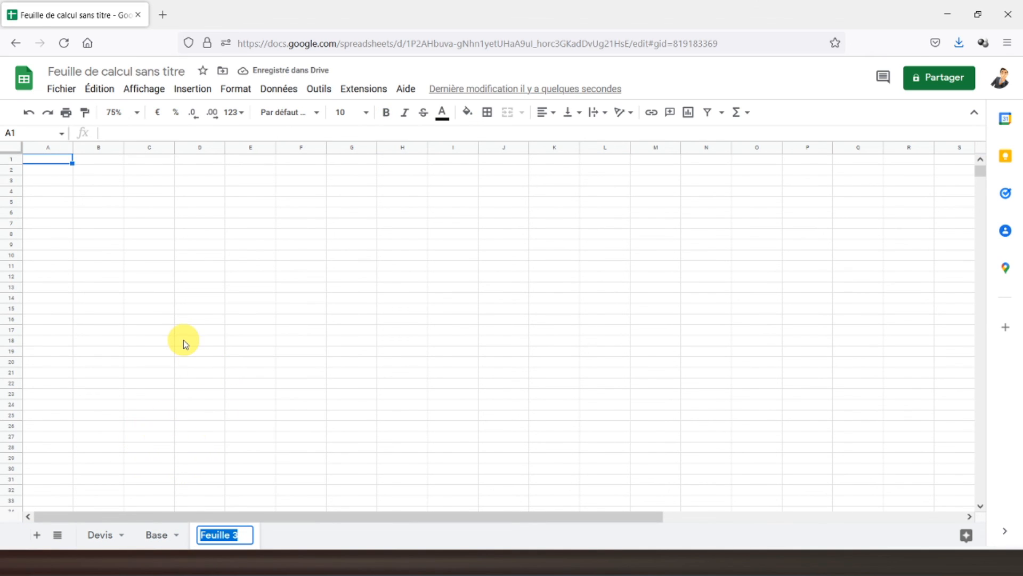
text(H)
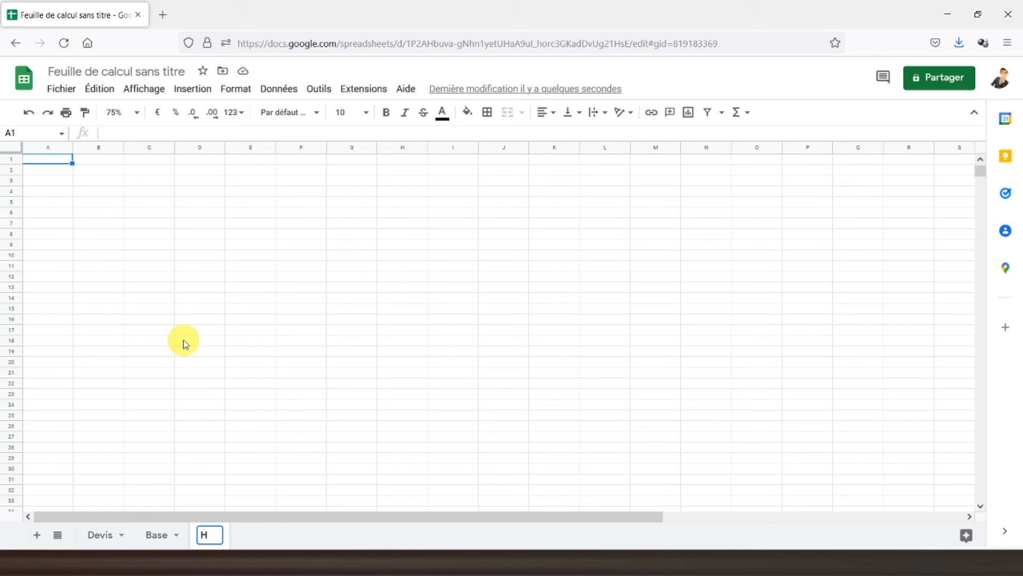
text(istorique)
key(Return)
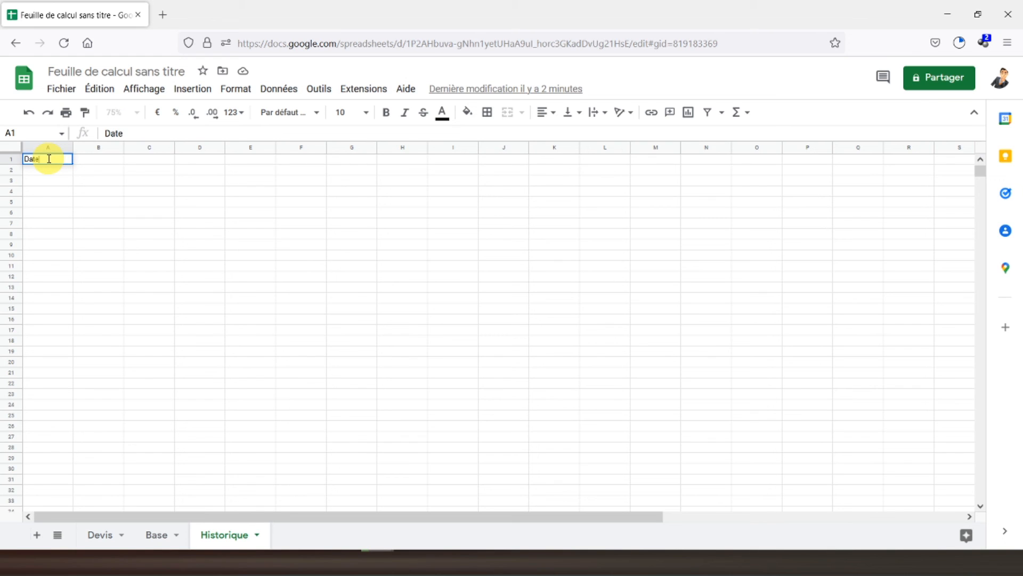
Enter the labels Date, Numéro devis and Client in cells A1 to A3 of the Historique sheet
key(Return)
text(Num)
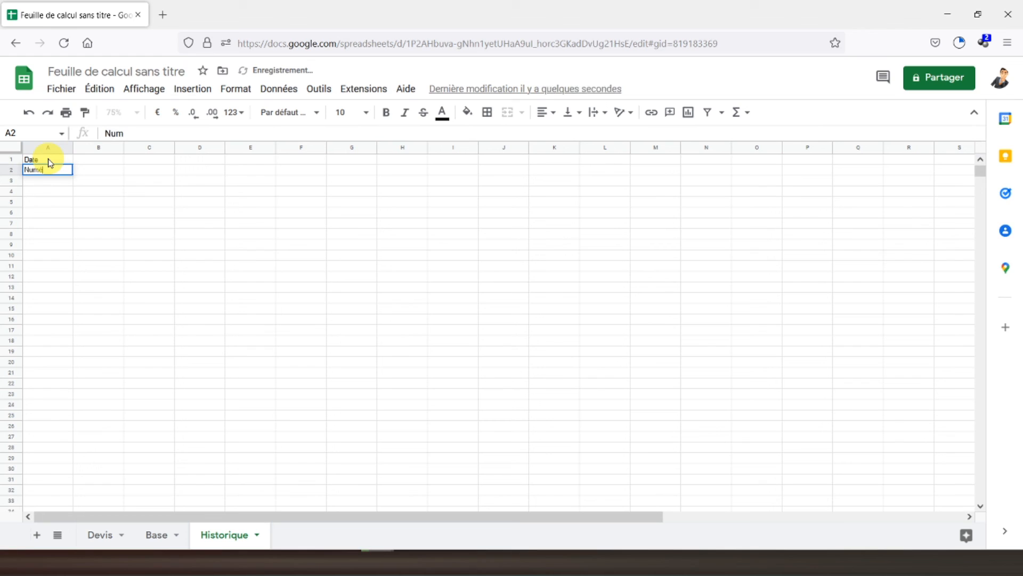
text(éro devis)
key(Return)
text(Client)
key(Return)
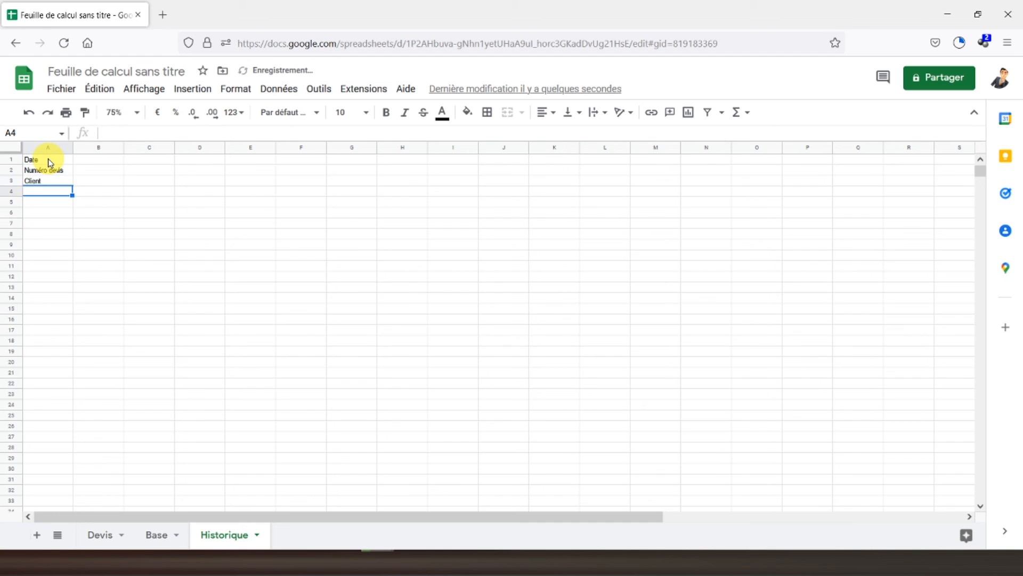
Enter the labels Référence, Description, Quantités and Prix TTC in cells A4 to A7
text(Référence)
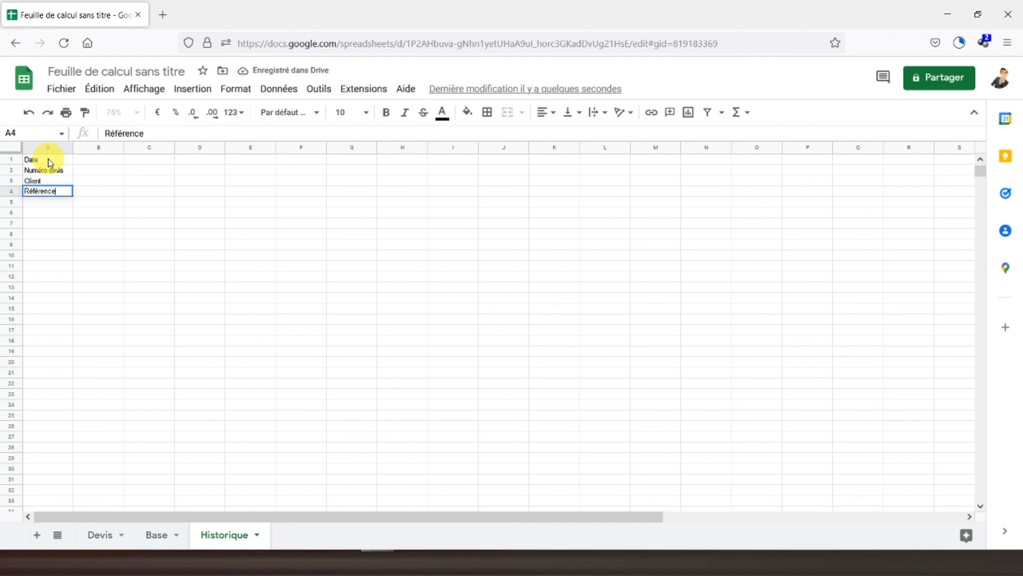
key(Return)
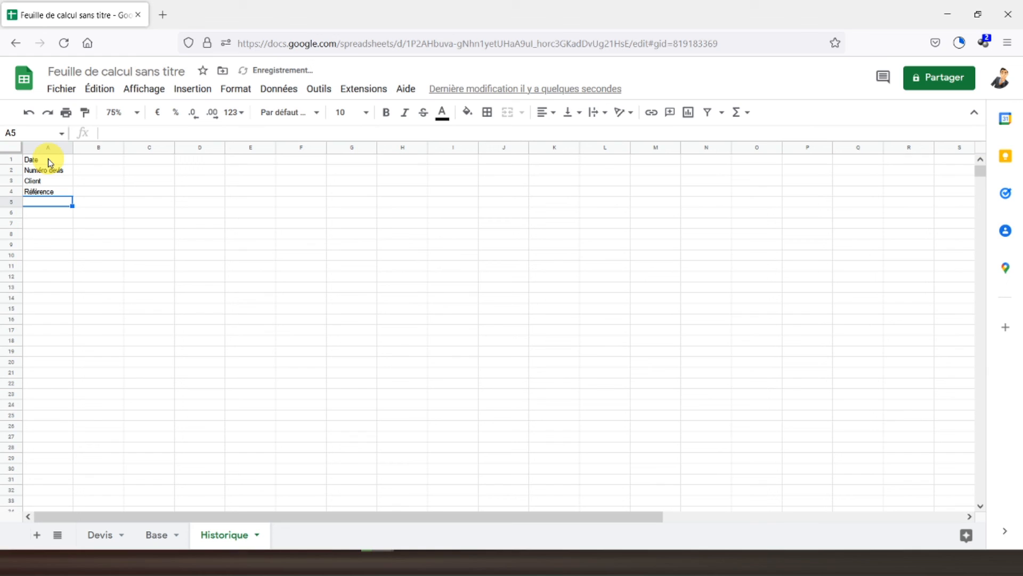
text(De)
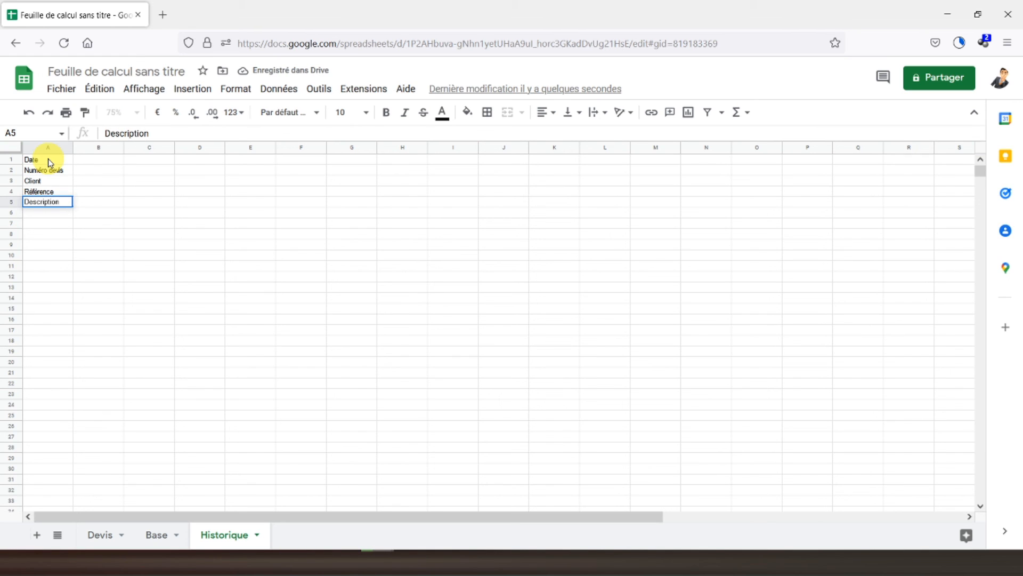
text(scription)
key(Return)
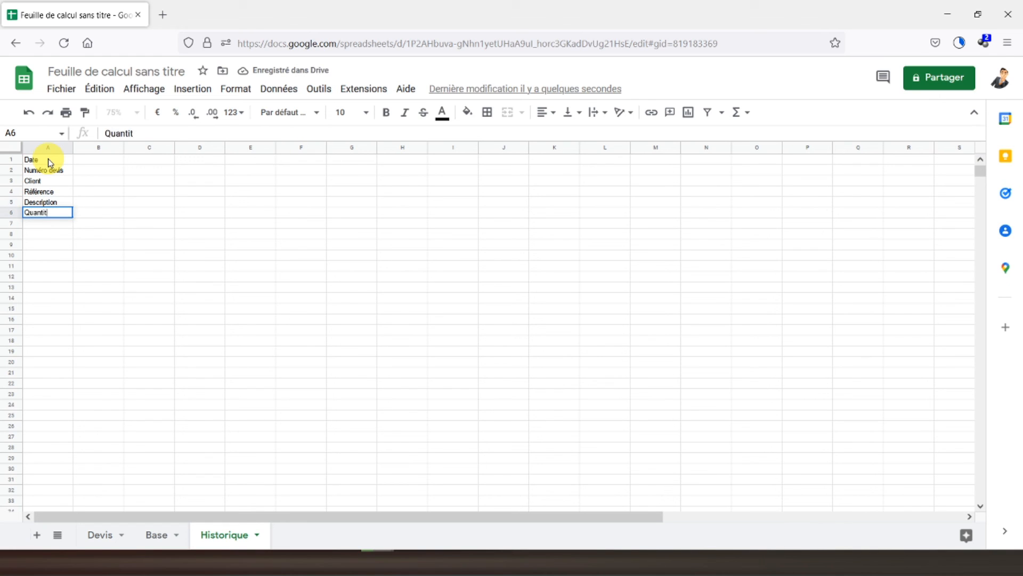
text(Quantités comma)
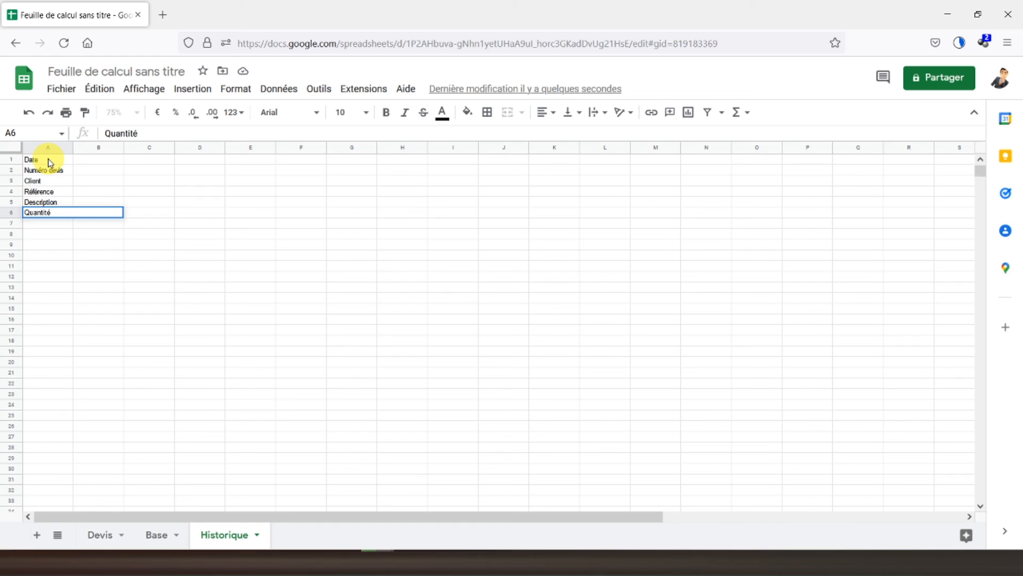
key(Return)
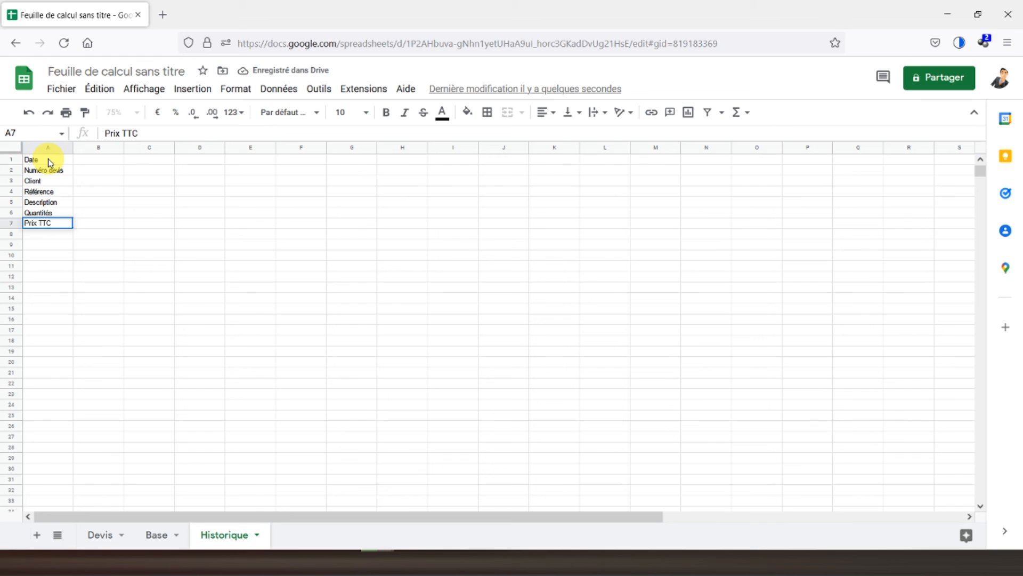
key(Return)
Make the labels in A1:A7 bold and center them horizontally
drag(48, 163, 43, 223)
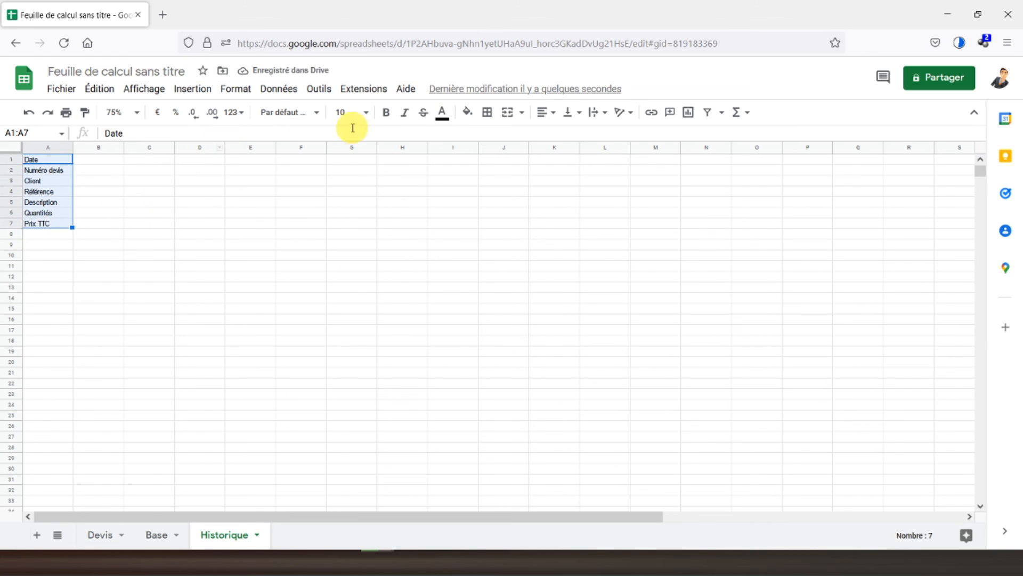
click(385, 115)
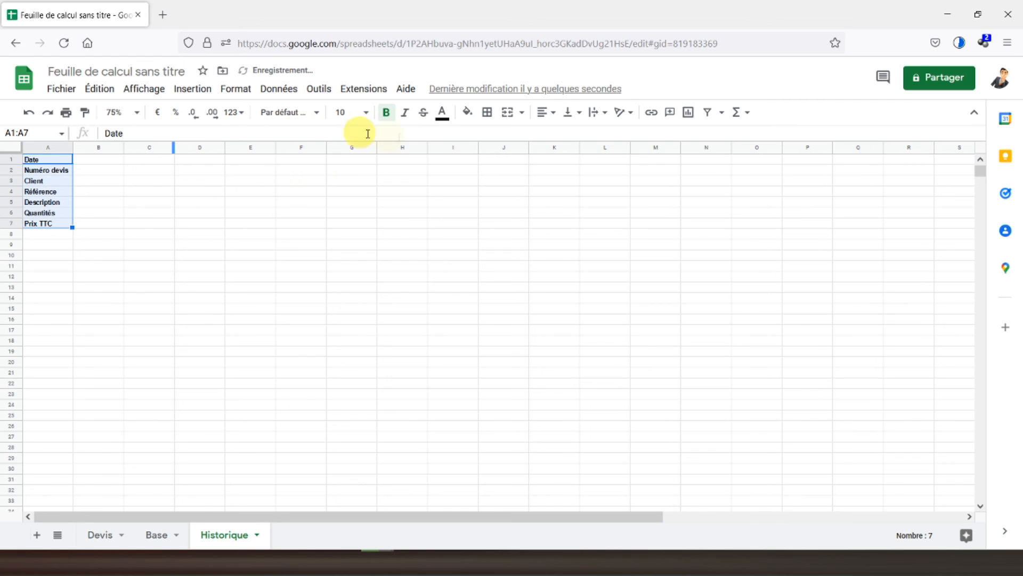
click(549, 117)
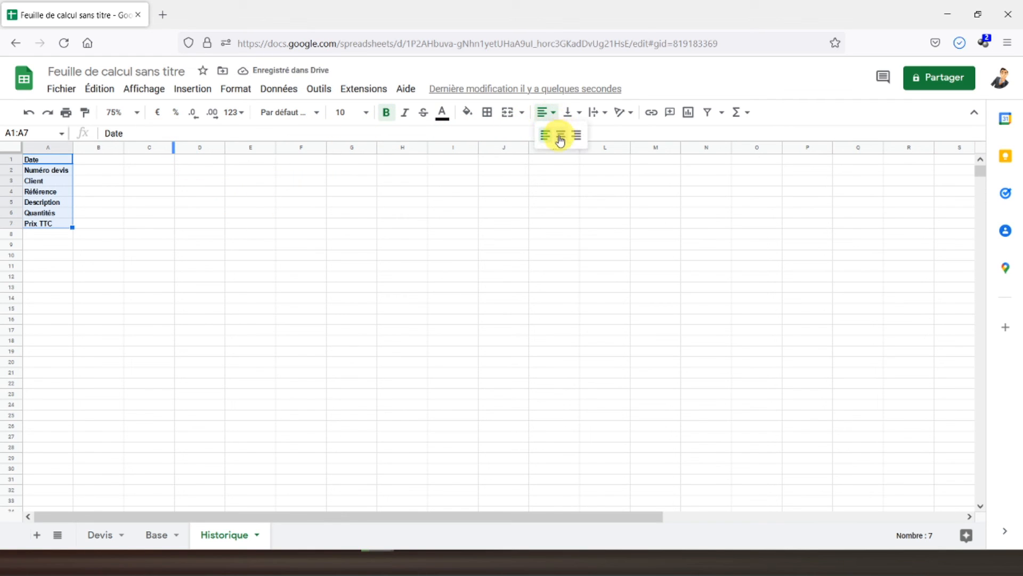
click(560, 136)
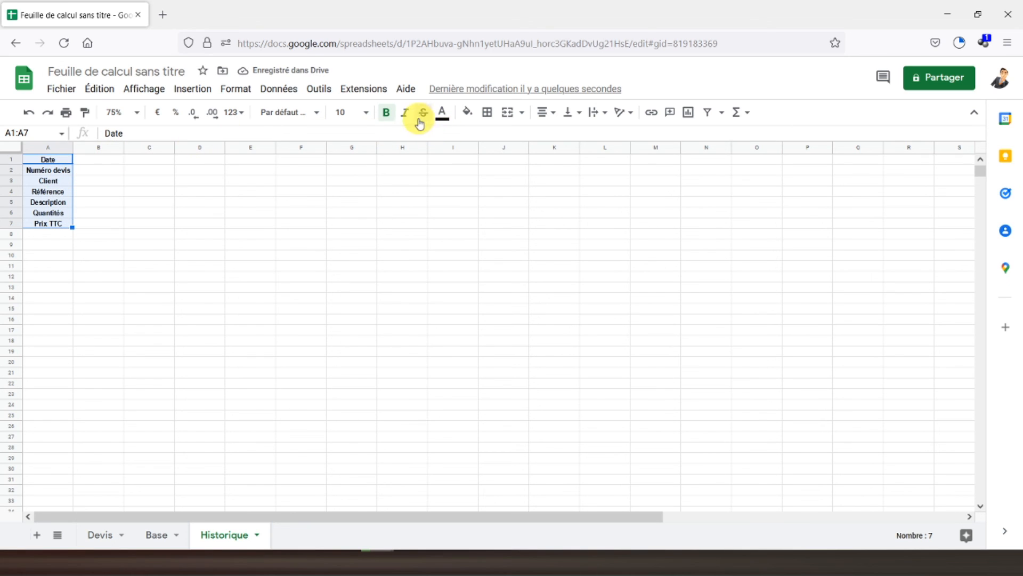
Apply a solid outer border around the labels in A1:A7
click(487, 114)
click(565, 138)
click(590, 159)
click(617, 184)
click(107, 213)
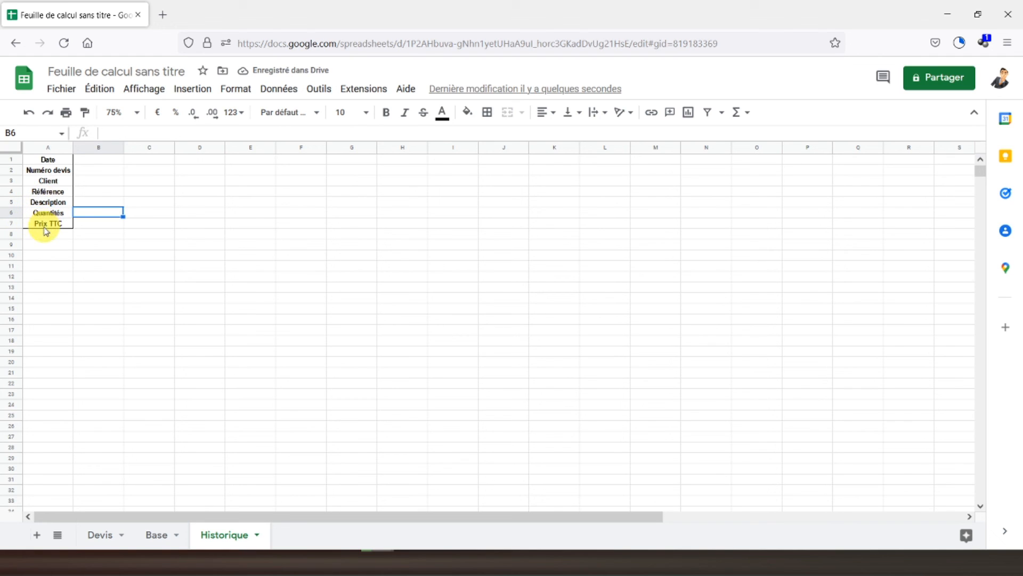
Add a bottom border along the whole of row 7, under the Prix TTC label
click(12, 223)
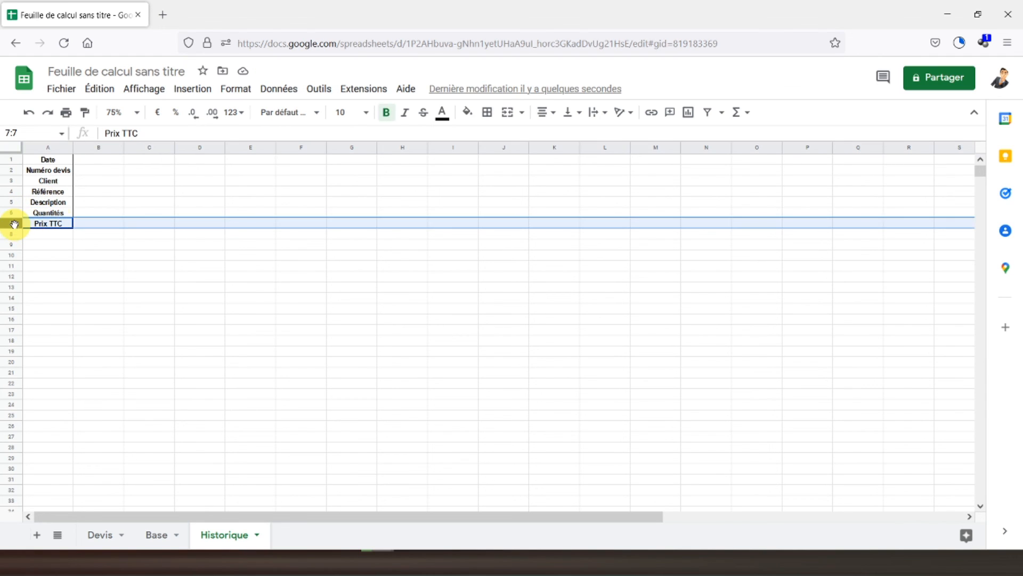
click(486, 112)
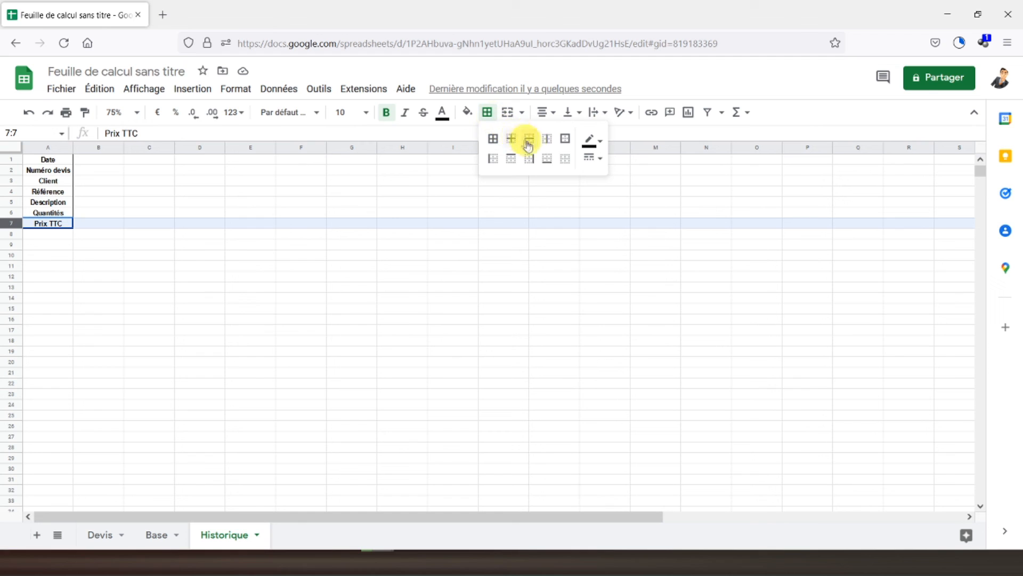
click(540, 161)
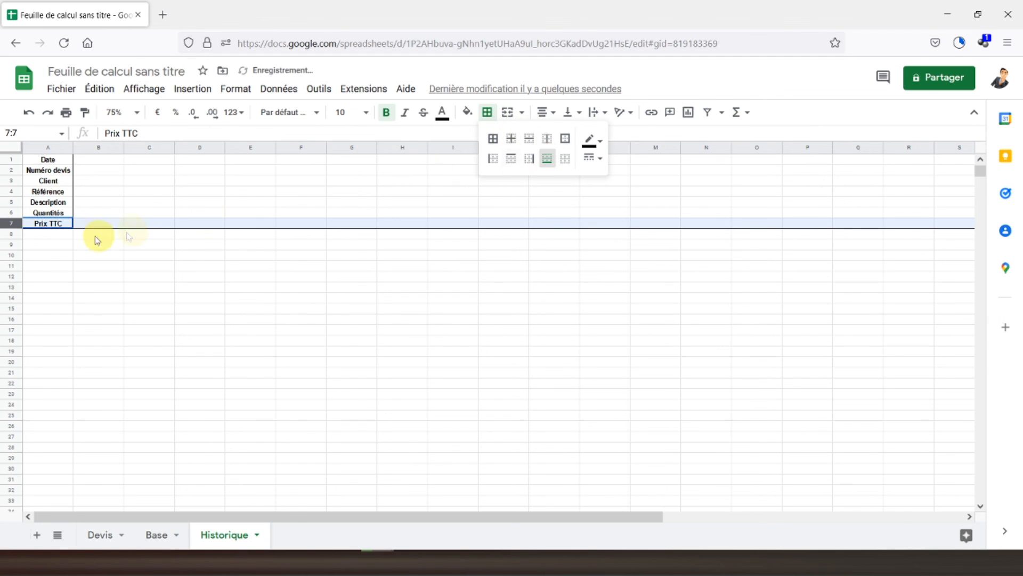
Hide the gridlines on the Historique sheet
click(50, 161)
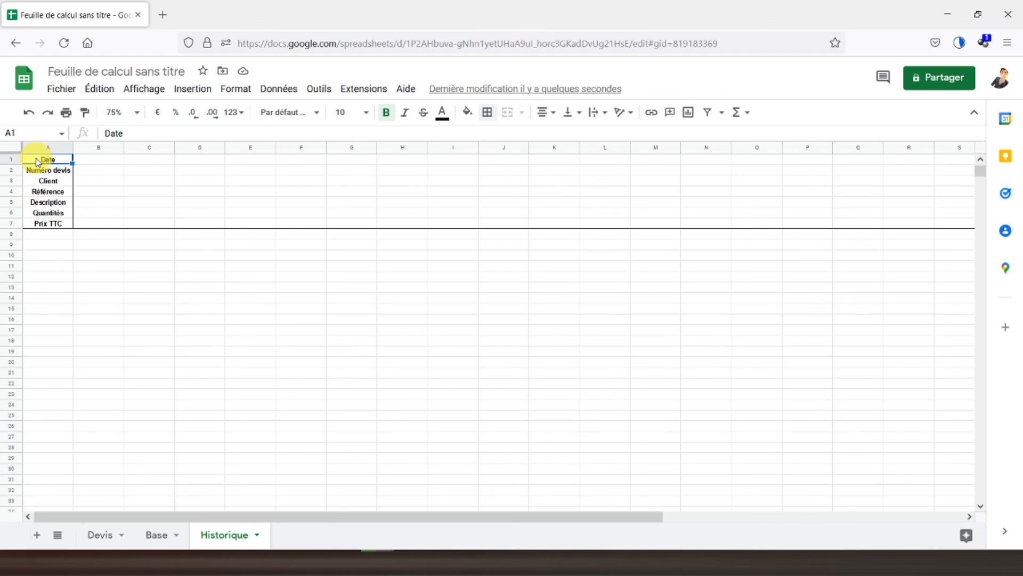
click(149, 98)
mouse_move(238, 109)
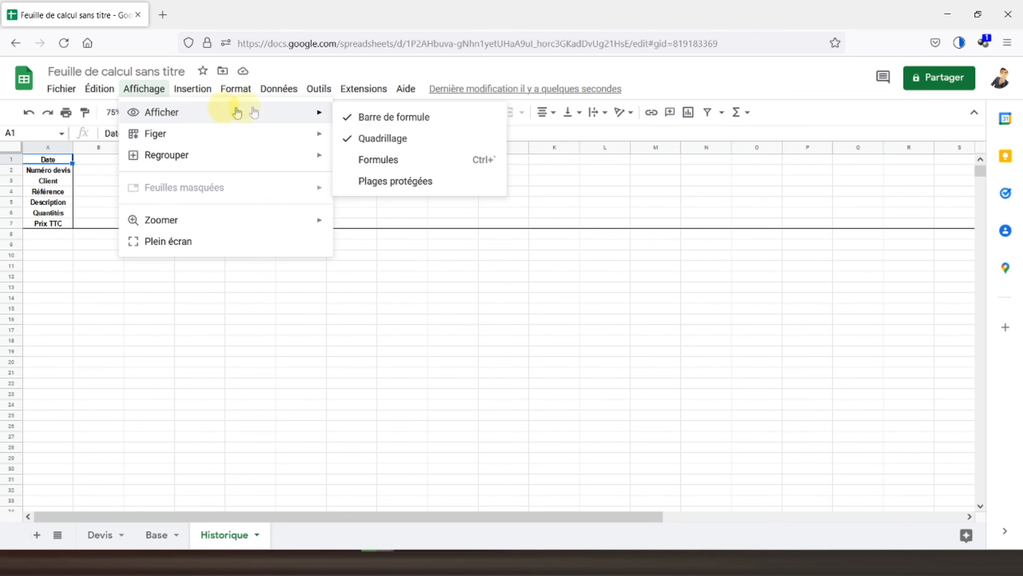
click(397, 137)
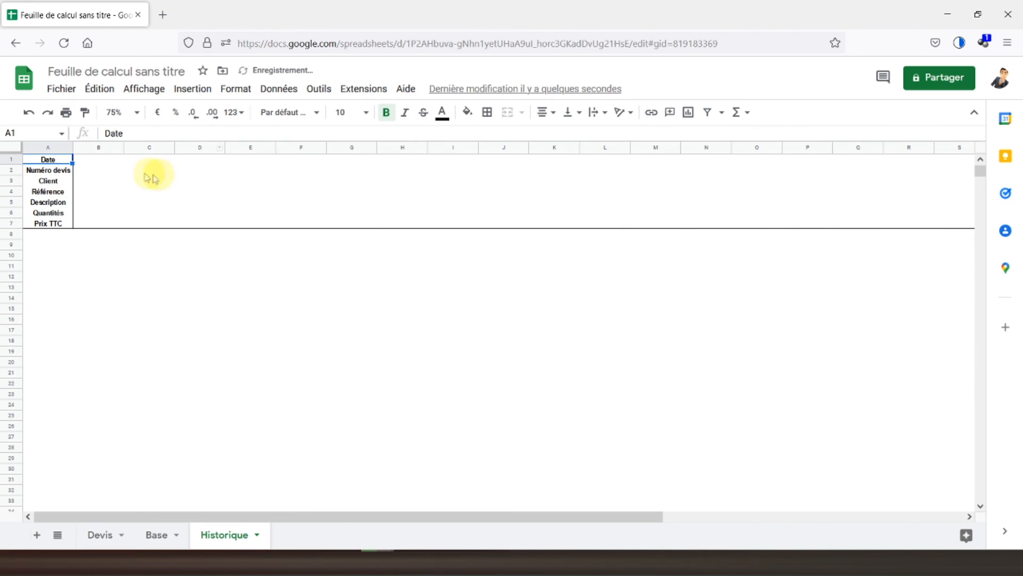
Look at the Base sheet briefly and return to the Devis sheet
click(160, 536)
click(101, 536)
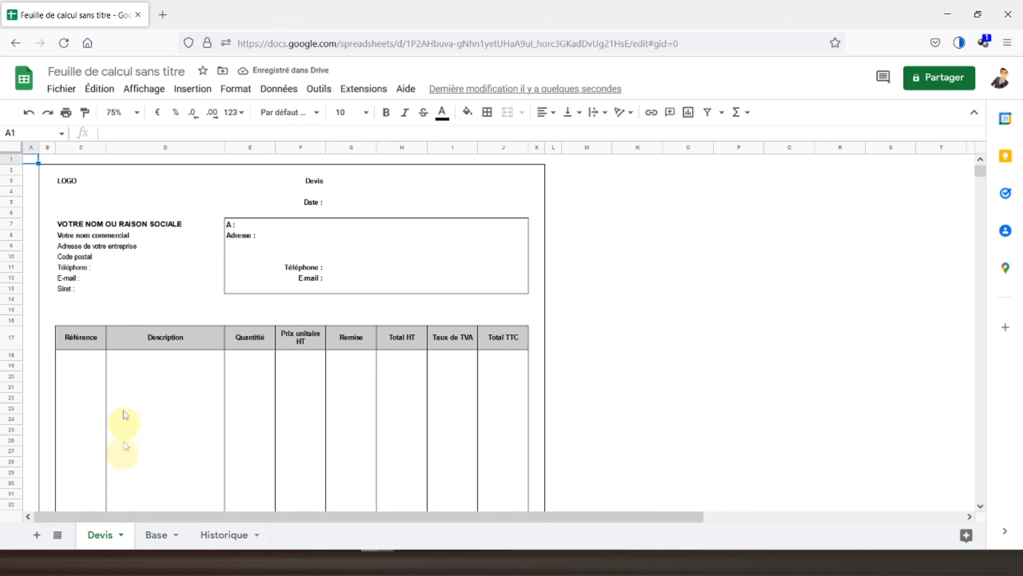